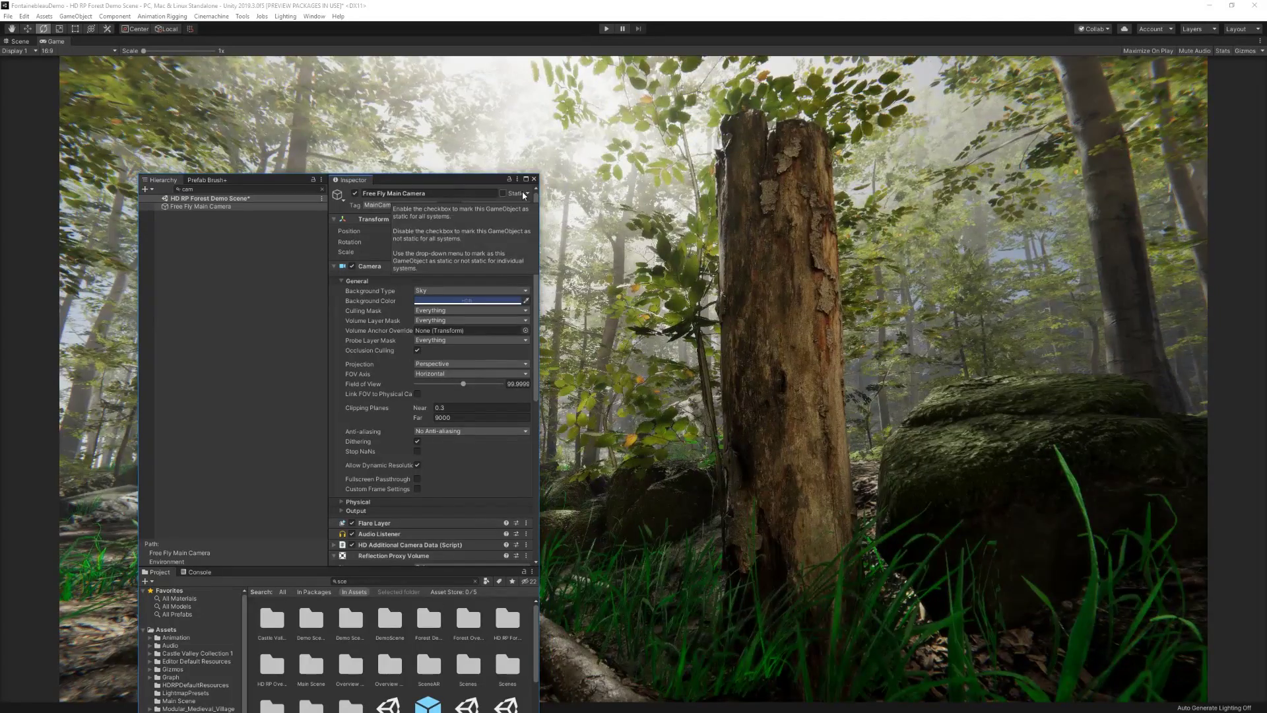
Move the Free Fly Main Camera to about X -5.05, Z -10.55
drag(423, 236, 543, 231)
text(62)
drag(416, 232, 410, 231)
drag(495, 231, 499, 231)
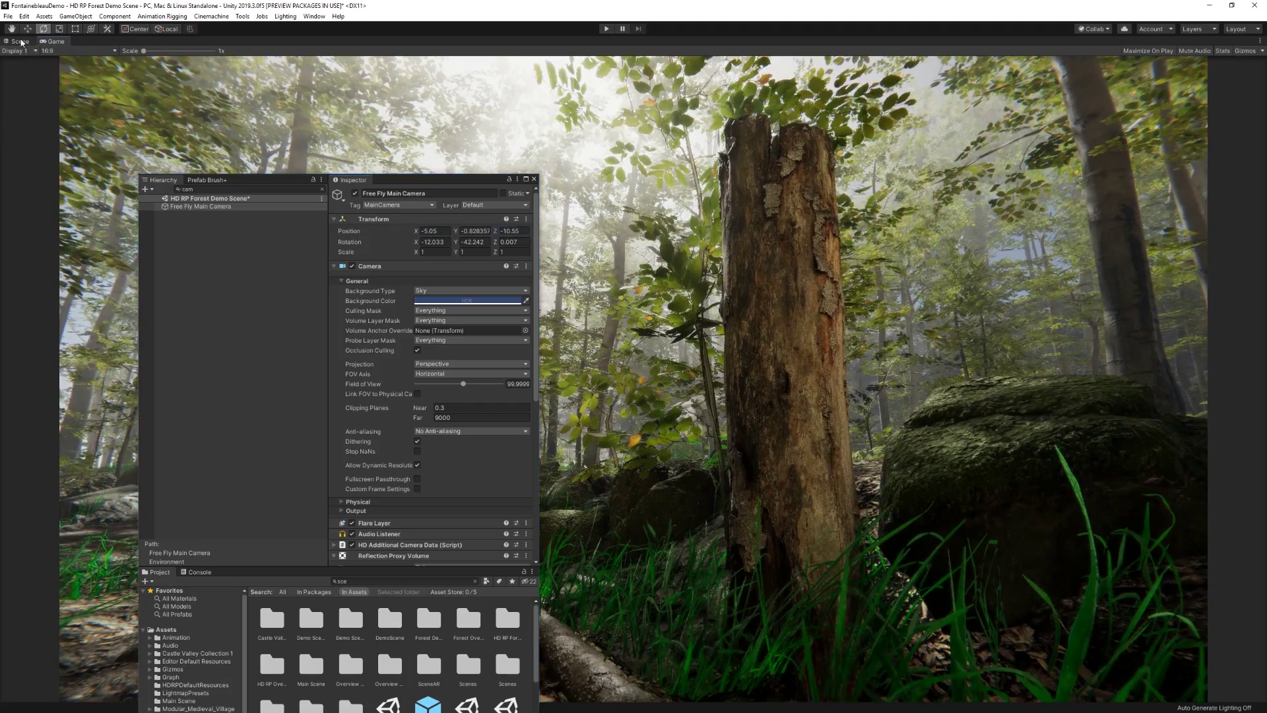
Clear the Hierarchy camera search and return to the Game view
key(ctrl+1)
click(322, 188)
click(56, 41)
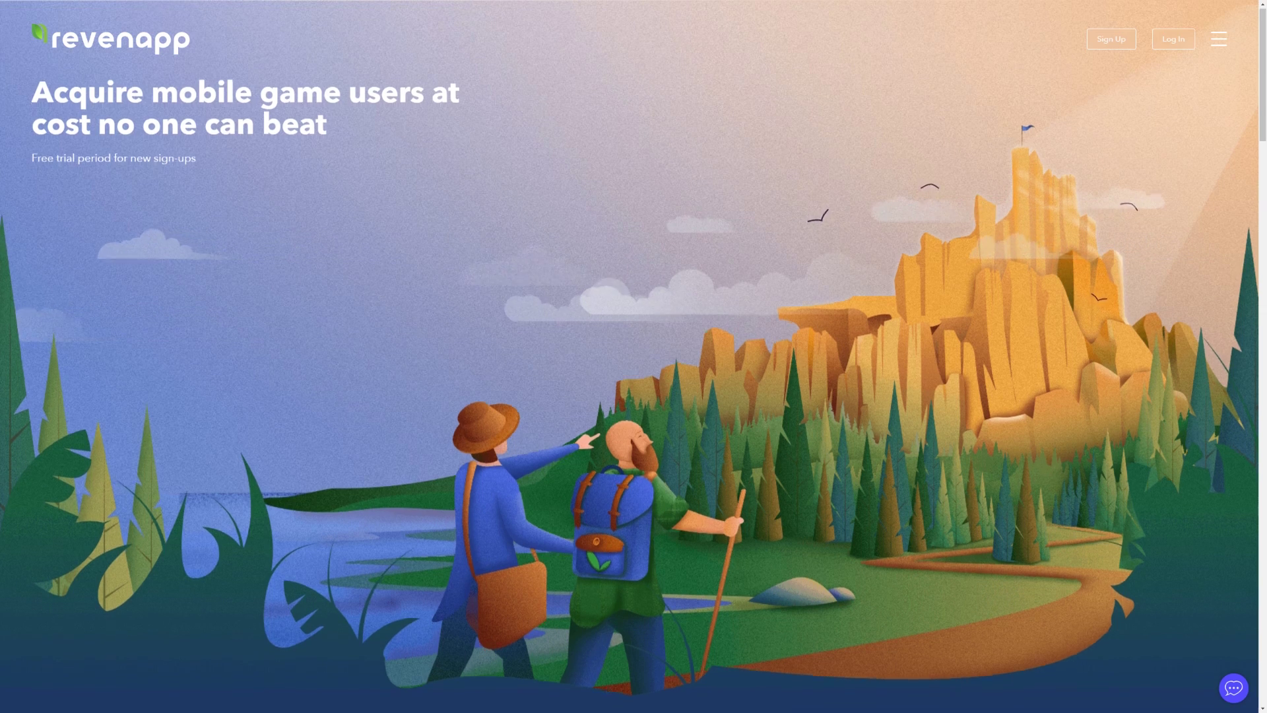
Scroll the RevenApp landing page all the way down to the footer
scroll(633, 357, down, 1)
scroll(634, 356, down, 4)
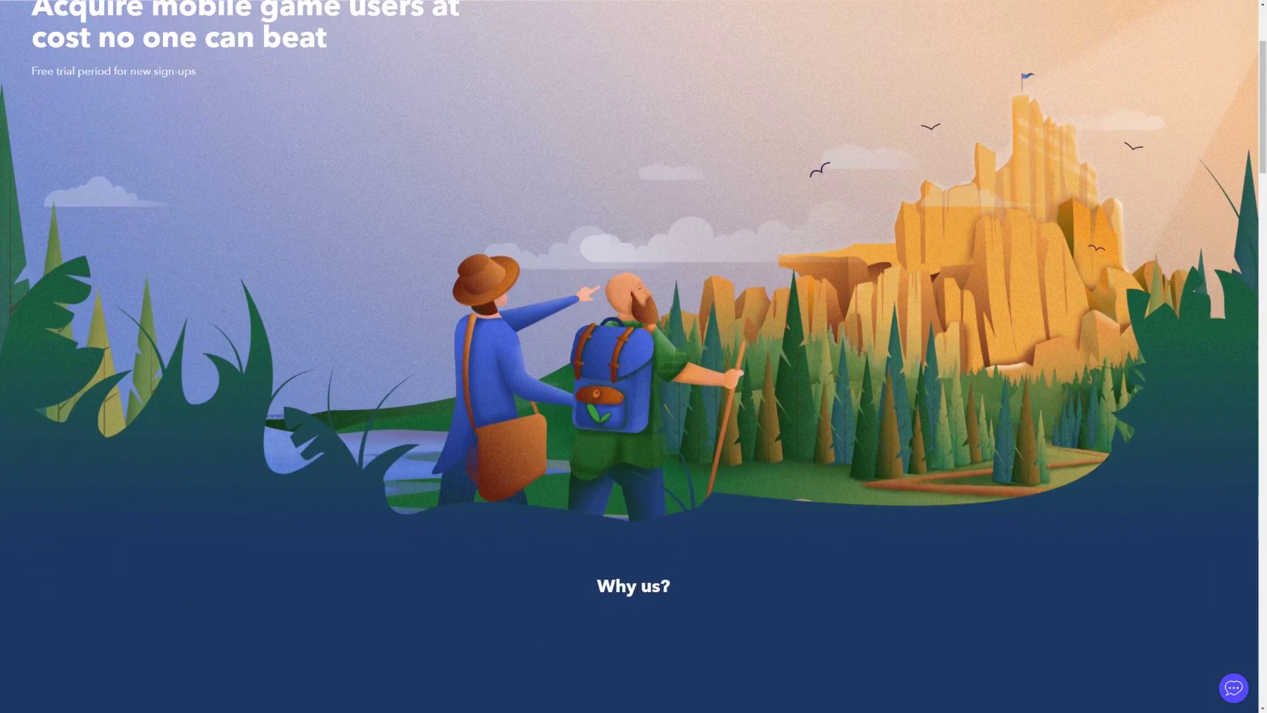
scroll(633, 357, down, 4)
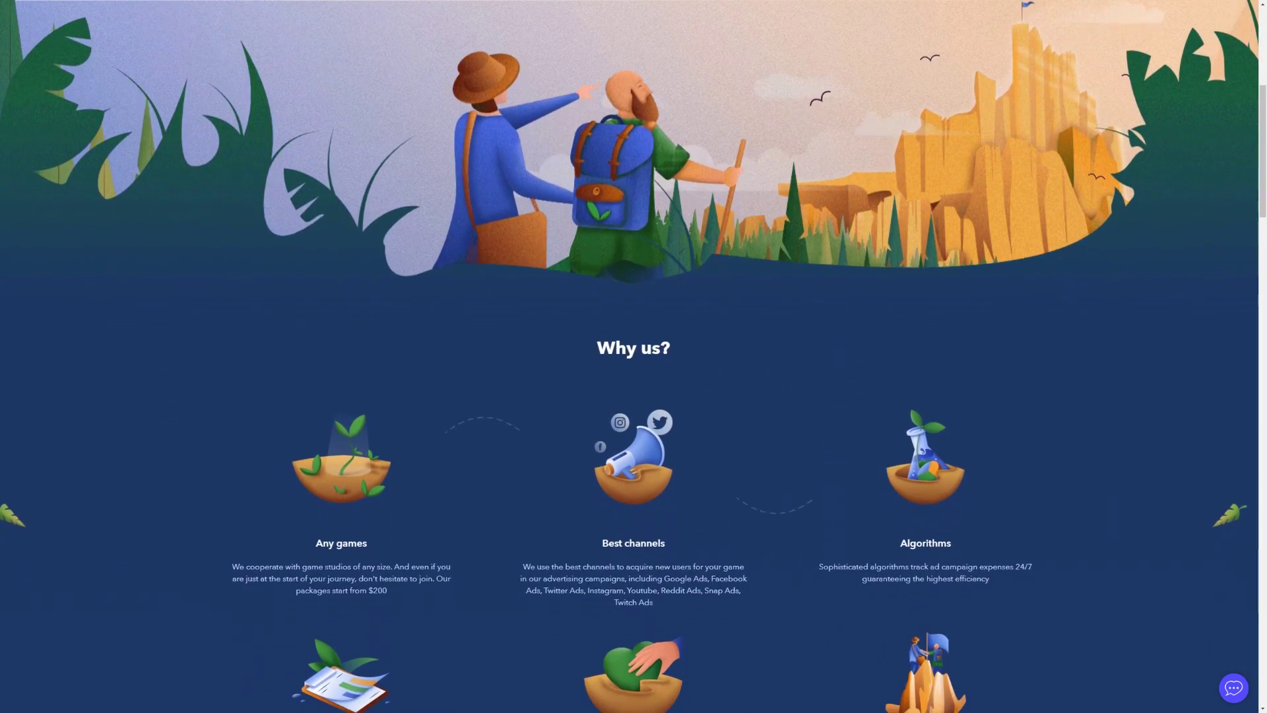
scroll(633, 357, down, 4)
scroll(633, 356, down, 4)
scroll(634, 357, down, 4)
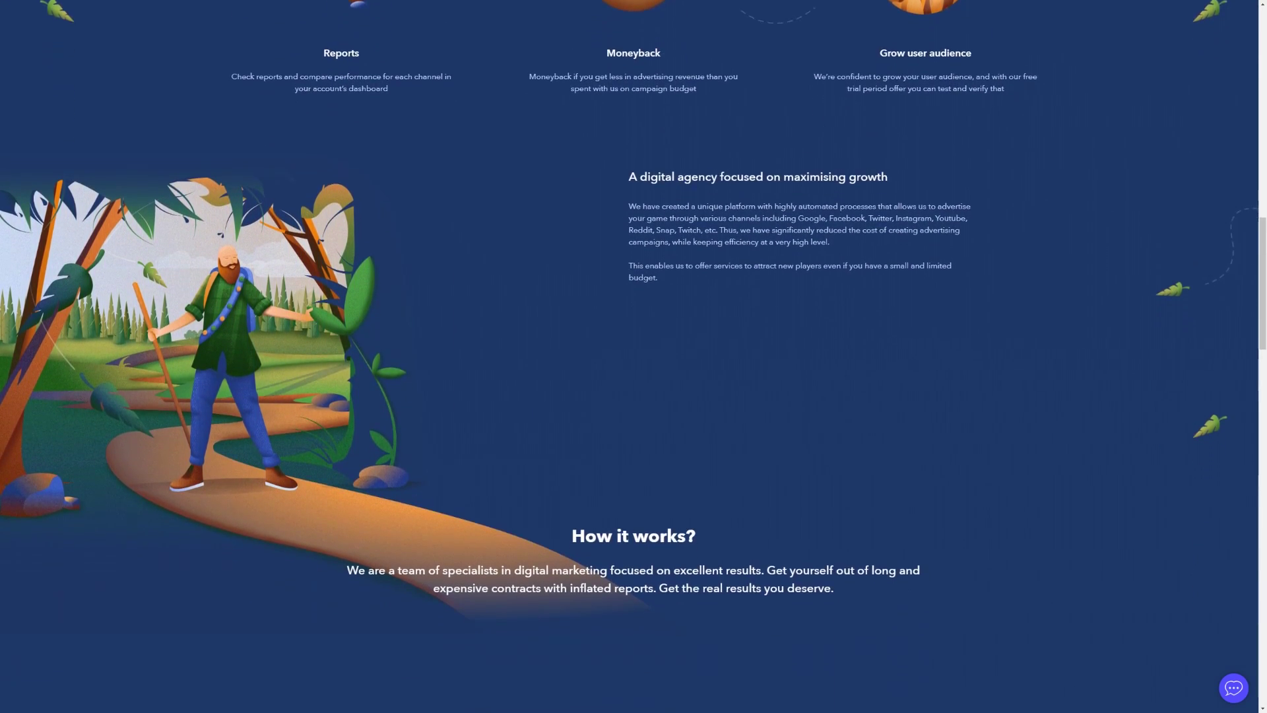
scroll(634, 356, down, 4)
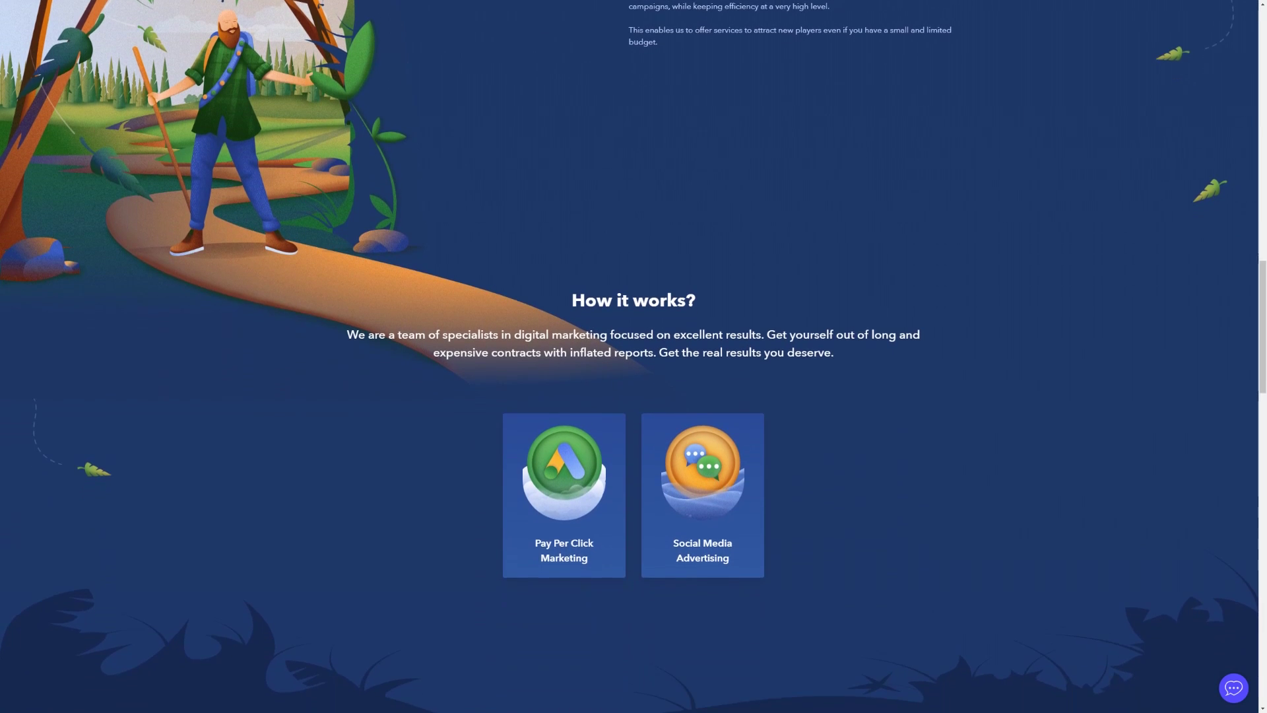
scroll(634, 357, down, 4)
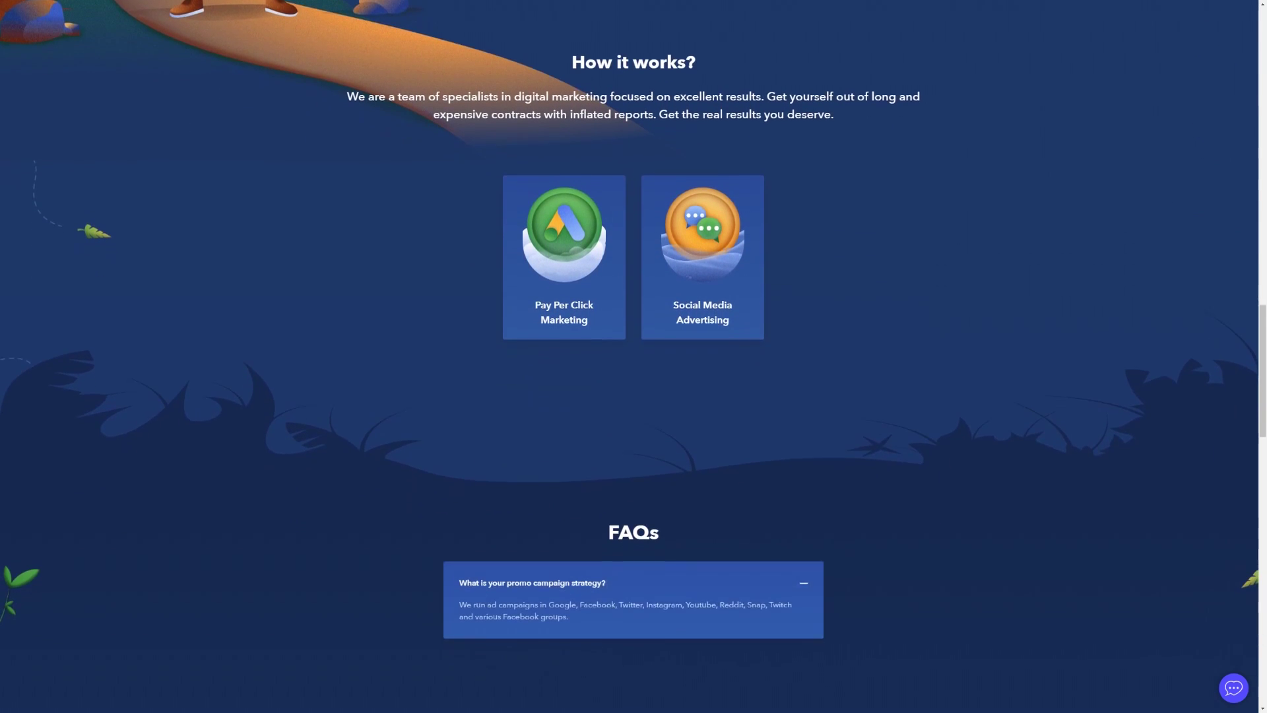
scroll(634, 356, down, 4)
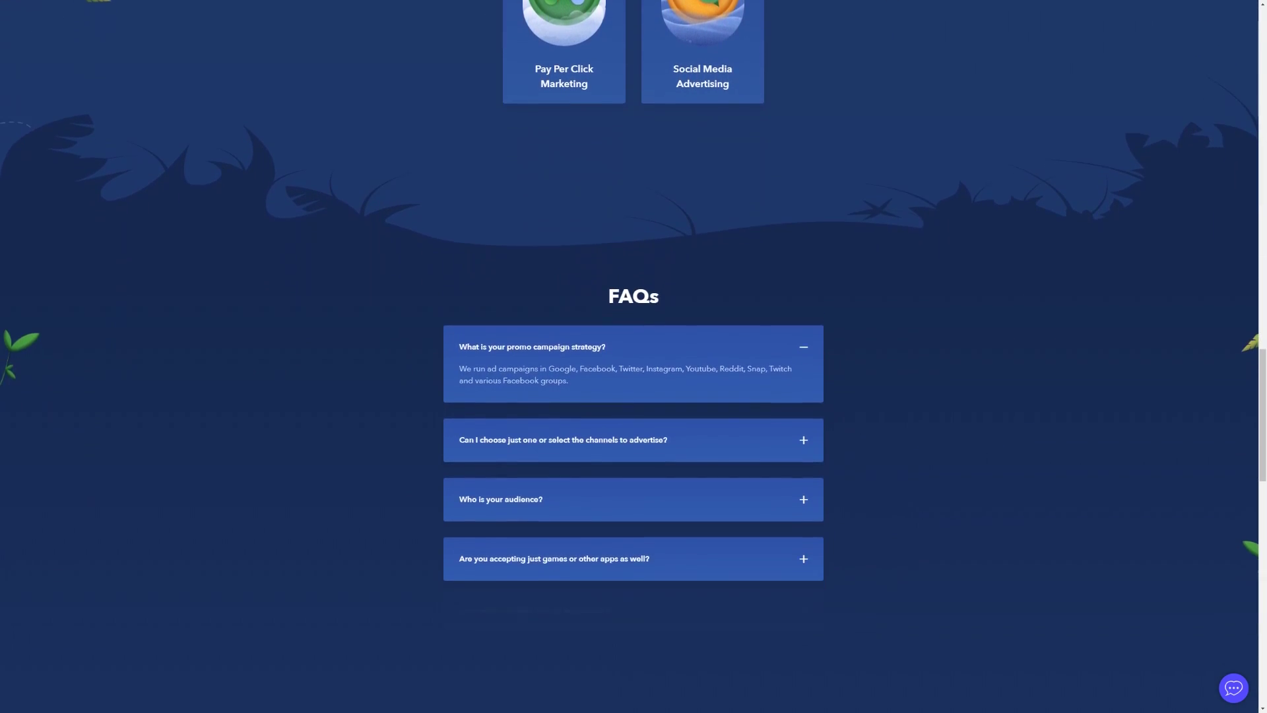
scroll(634, 356, down, 4)
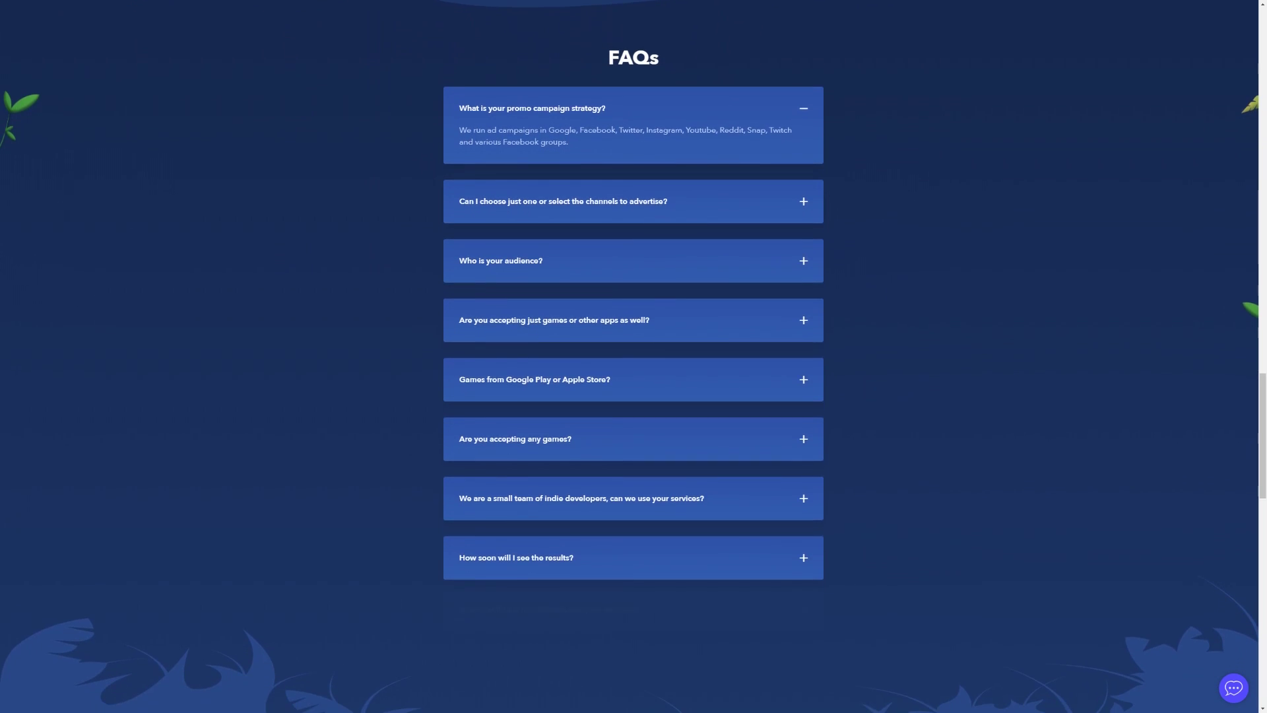
scroll(633, 357, down, 4)
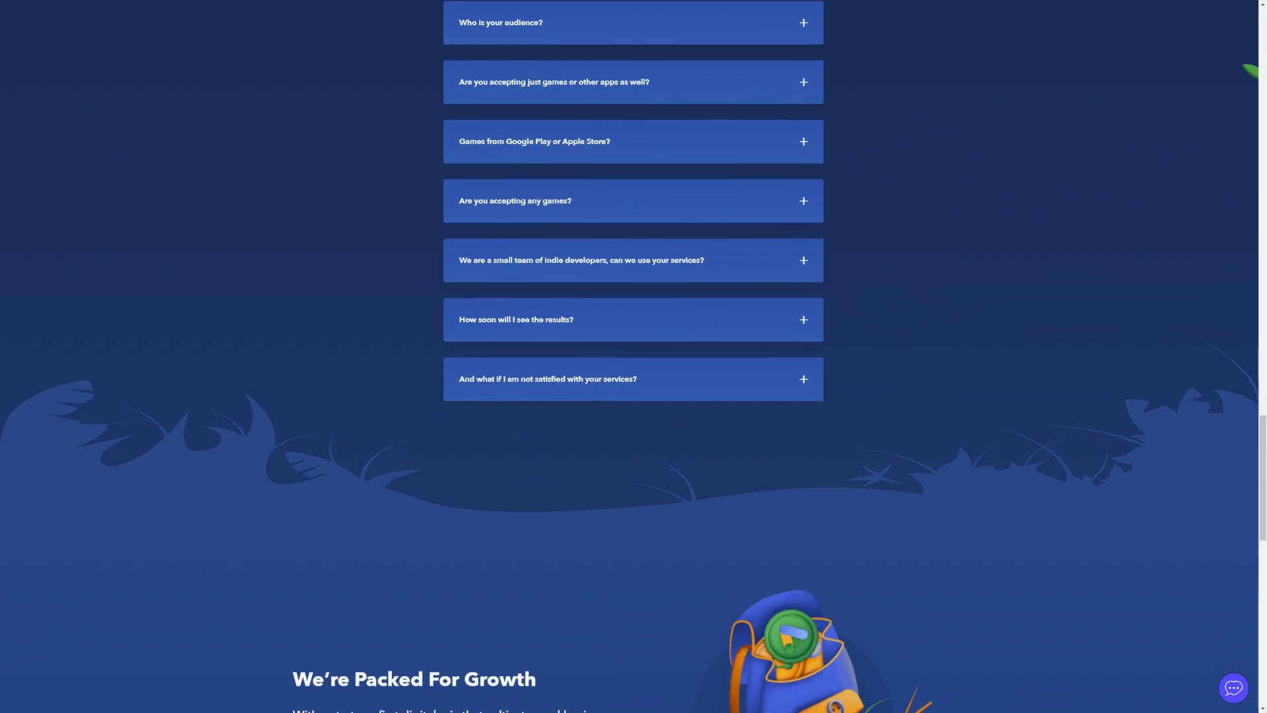
scroll(633, 356, down, 4)
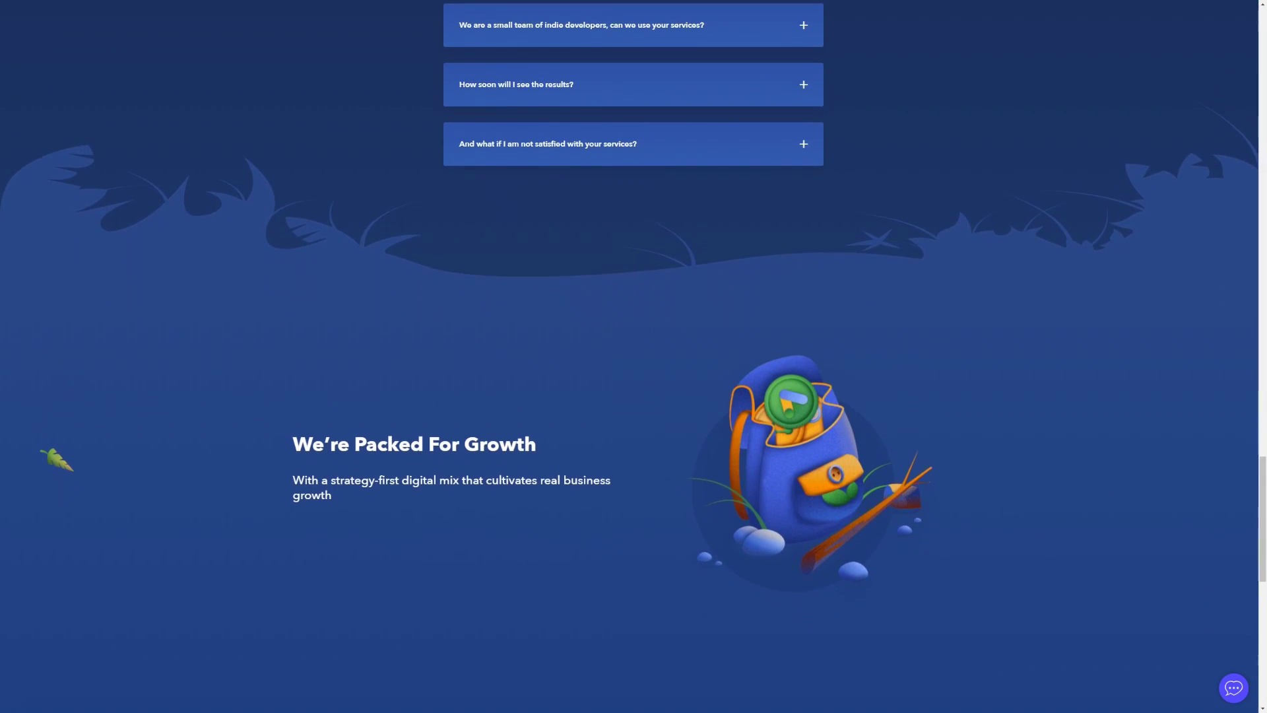
scroll(633, 357, down, 4)
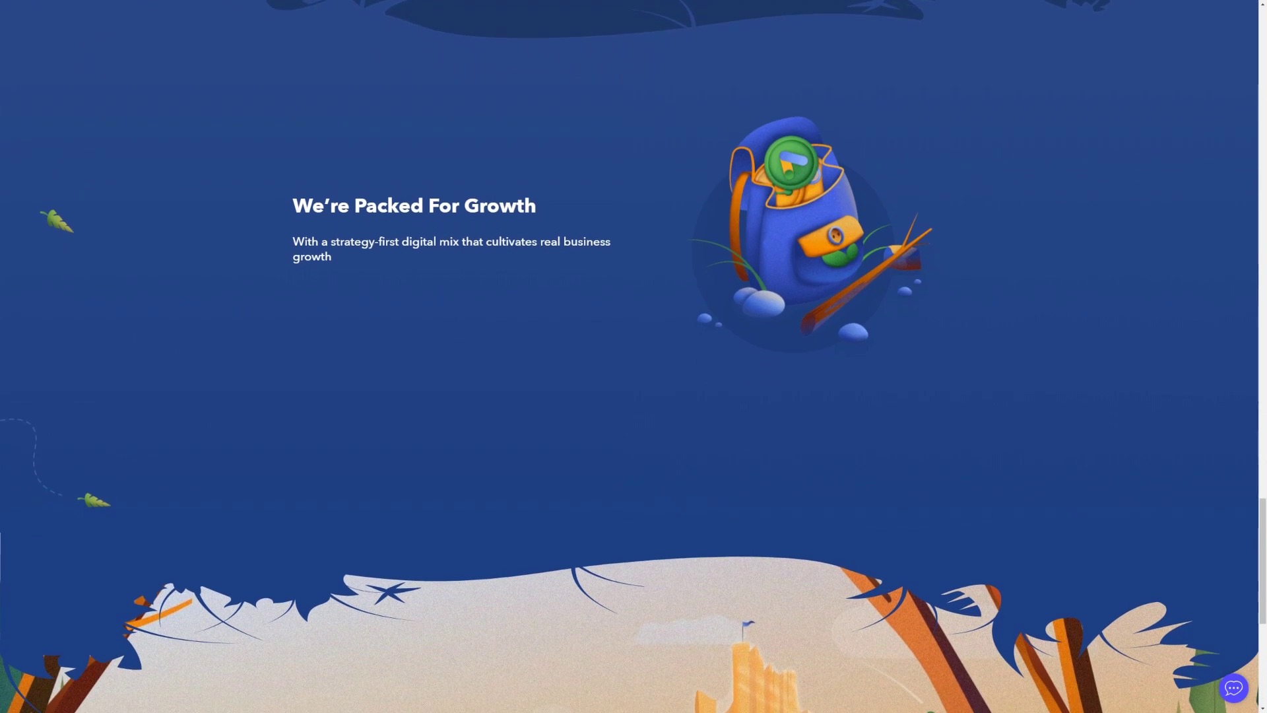
scroll(634, 356, down, 4)
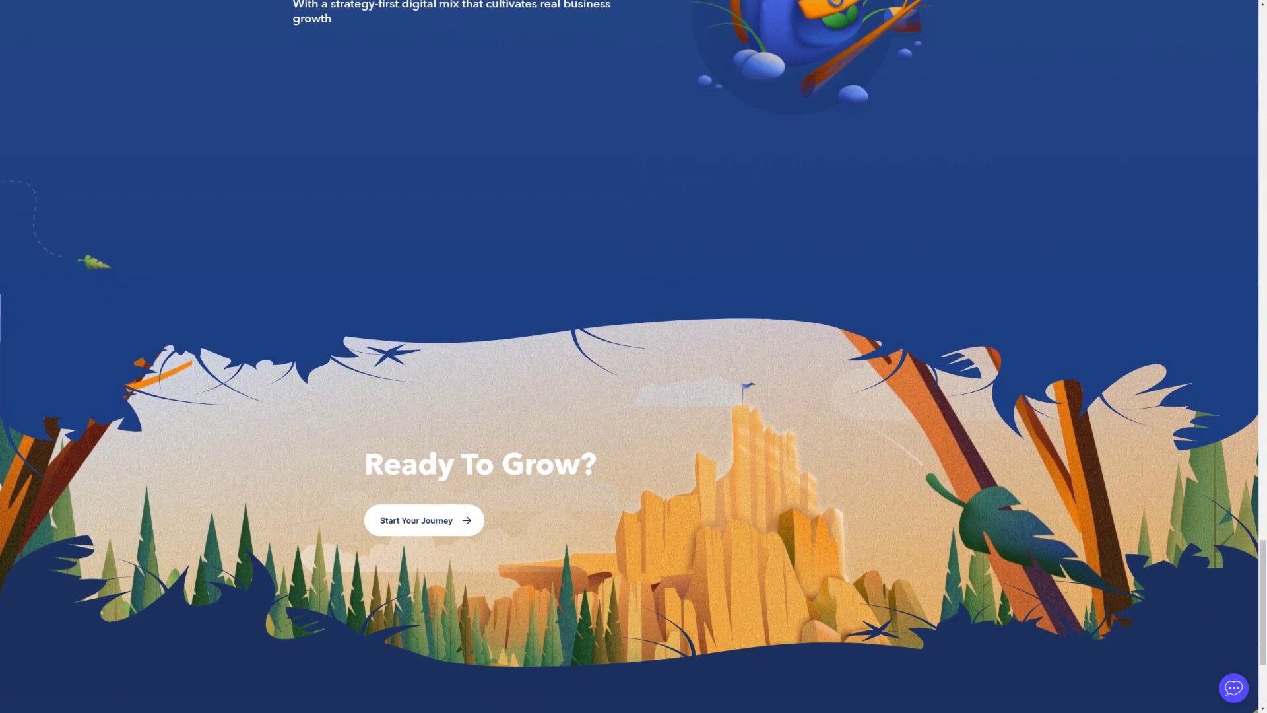
scroll(633, 356, down, 1)
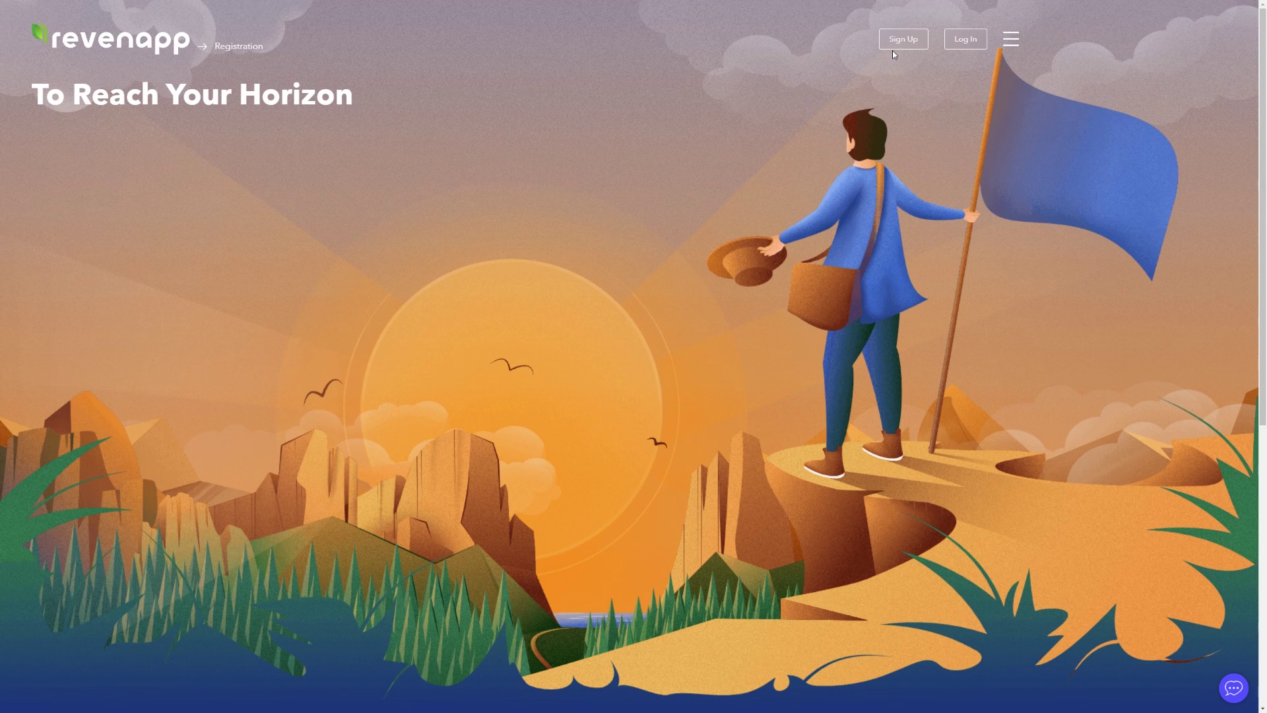
Register the new account with the filled form and reCAPTCHA, then go to Campaigns
click(894, 46)
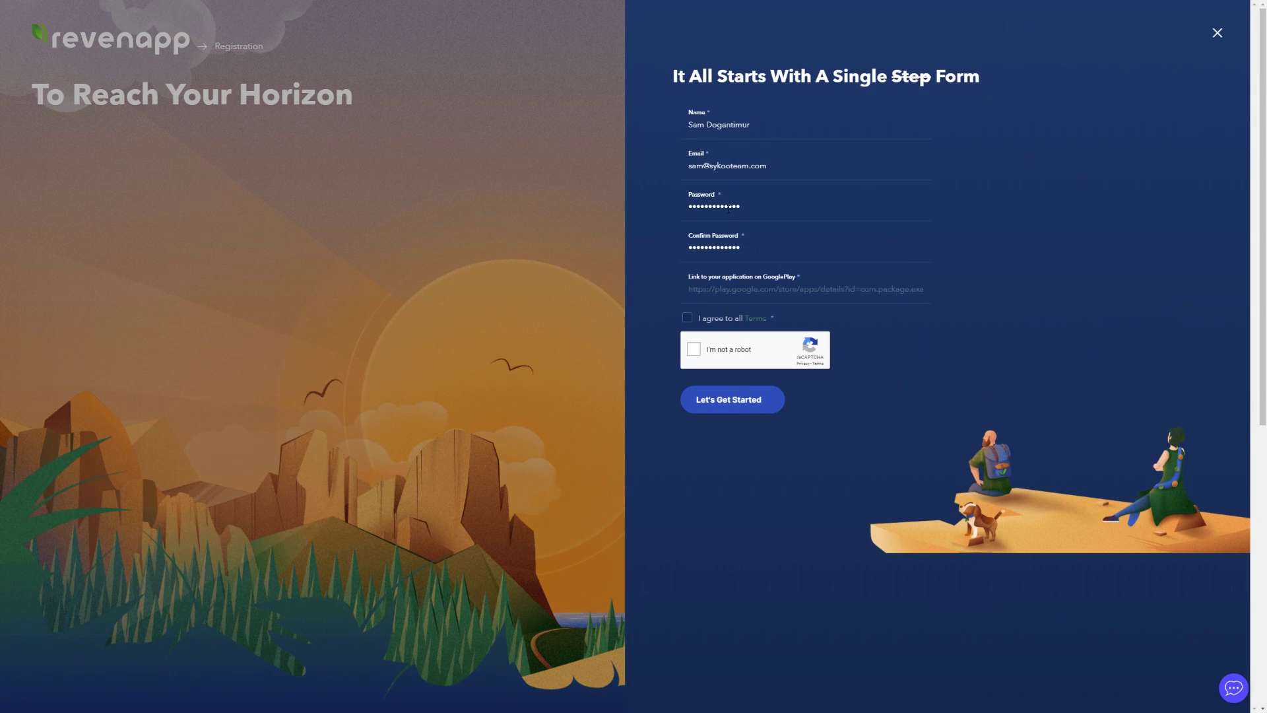
double_click(721, 248)
click(744, 282)
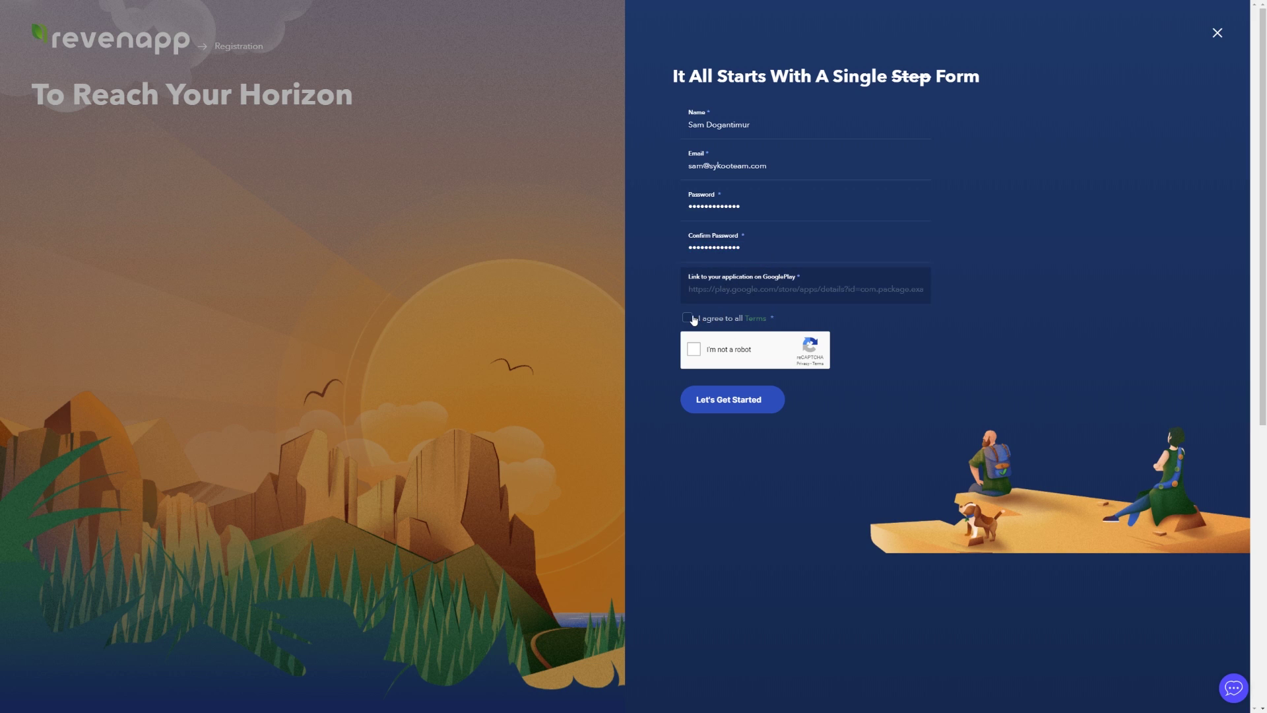
click(694, 349)
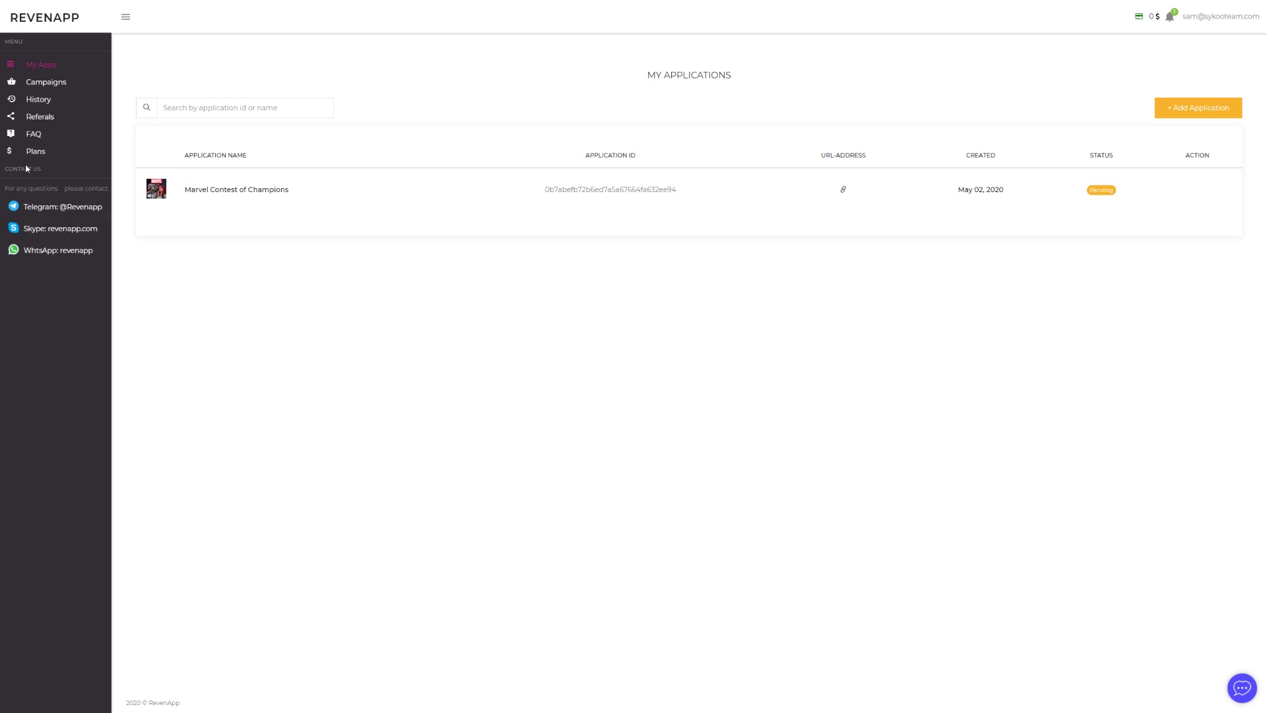
click(36, 86)
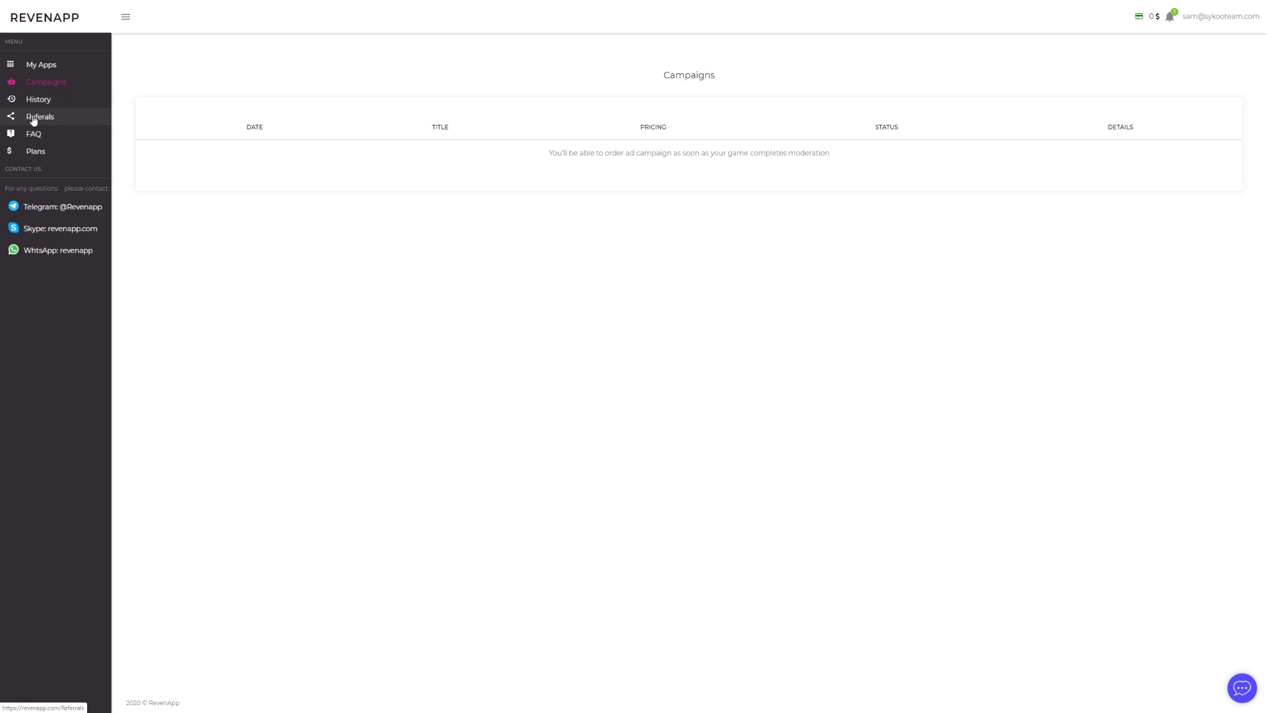
View the referral link on Referrals, then the pricing cards on Plans
click(33, 121)
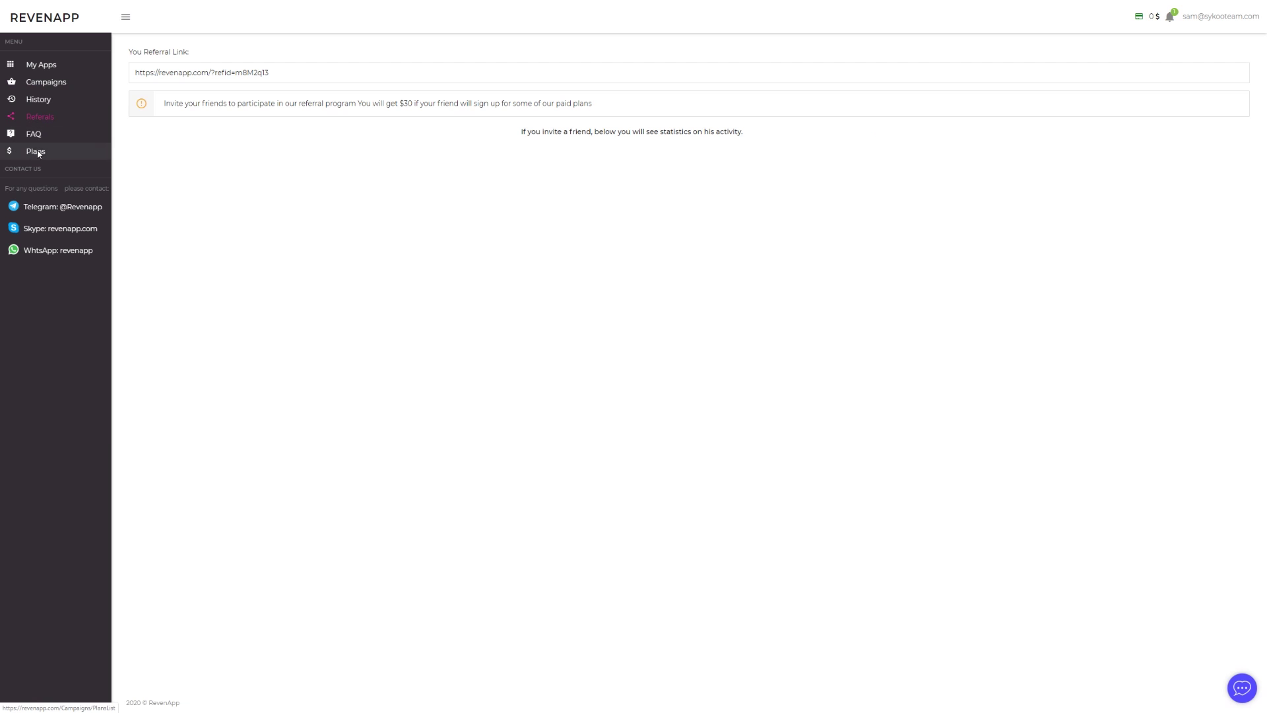
click(37, 151)
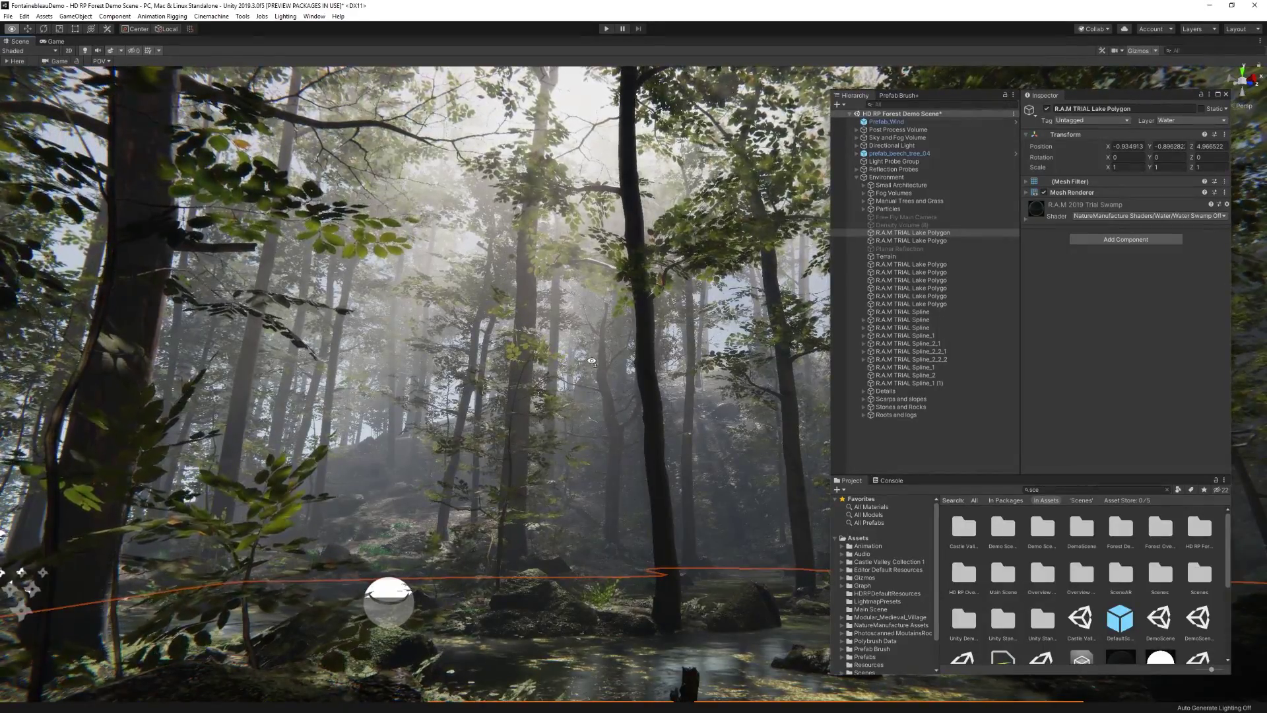
Fly the Scene view camera forward through the trees and tilt up toward the water
mouse_move(592, 364)
right_down()
mouse_move(646, 366)
mouse_move(598, 376)
right_up()
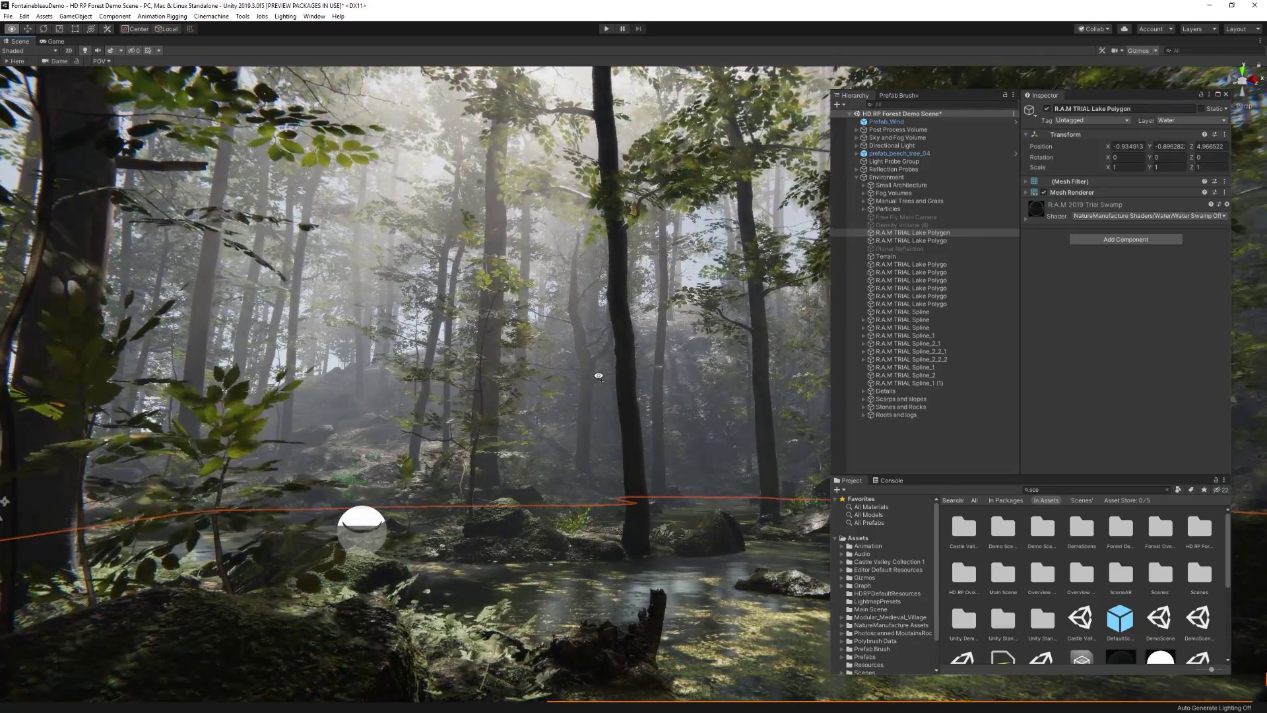
mouse_move(599, 377)
right_down()
mouse_move(591, 334)
mouse_move(594, 370)
right_up()
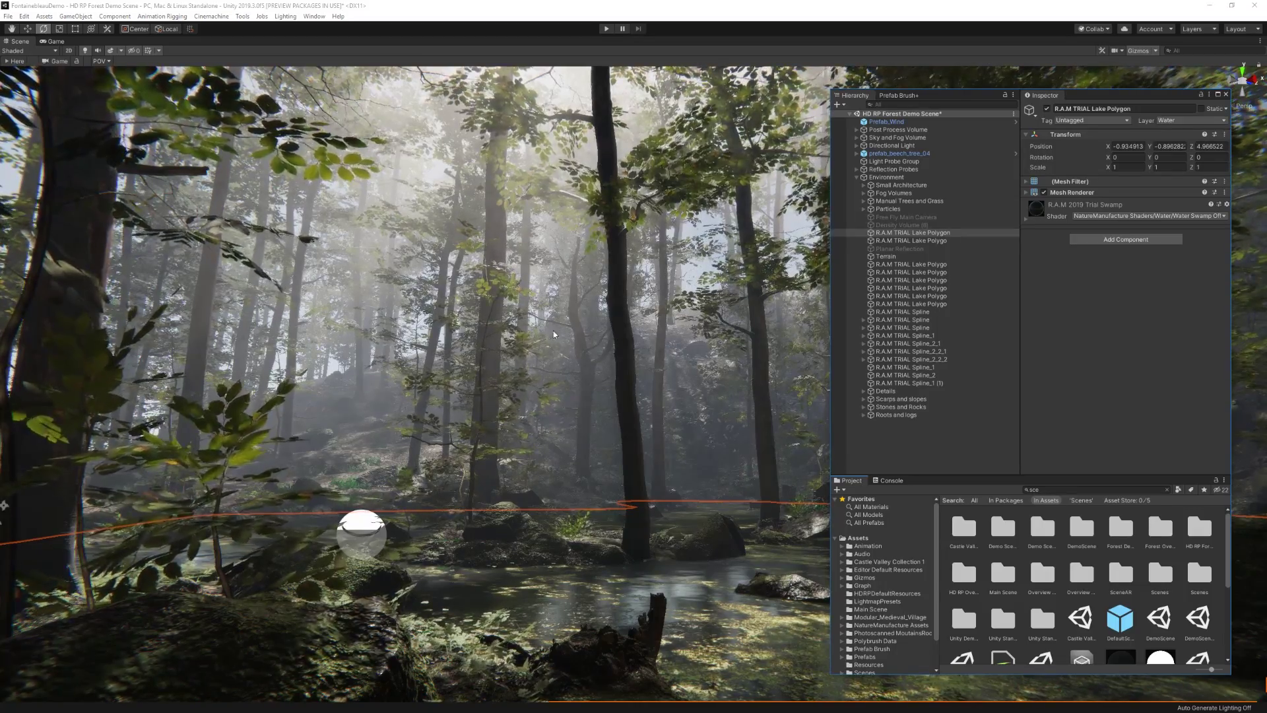
right_drag(547, 333, 548, 317)
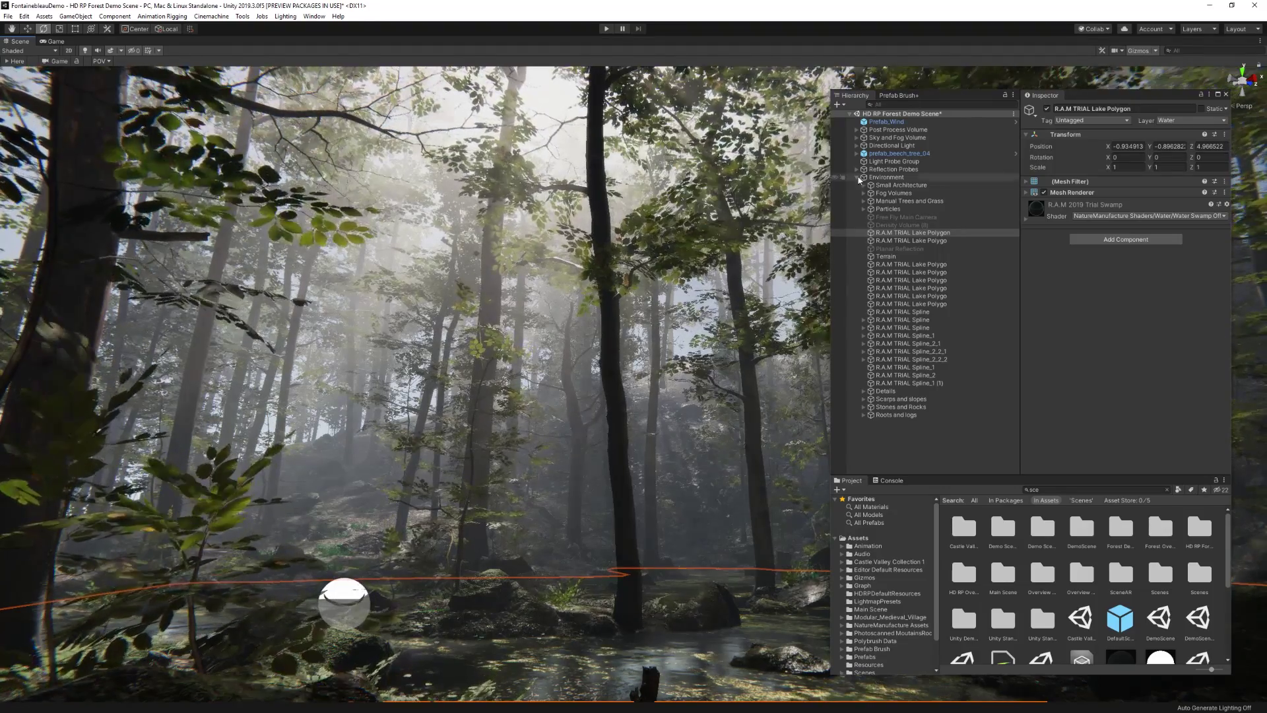
Collapse the Environment group and disable the Directional Light and Sky and Fog Volume
click(859, 178)
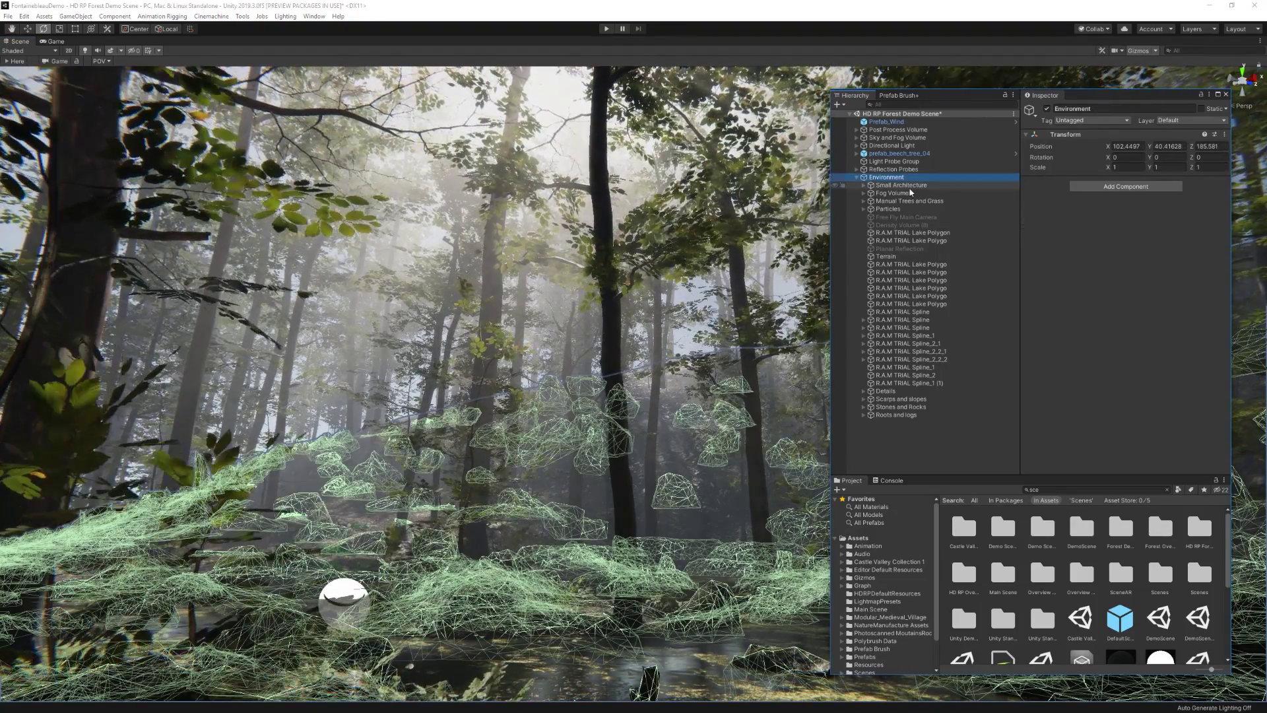
click(856, 177)
click(885, 218)
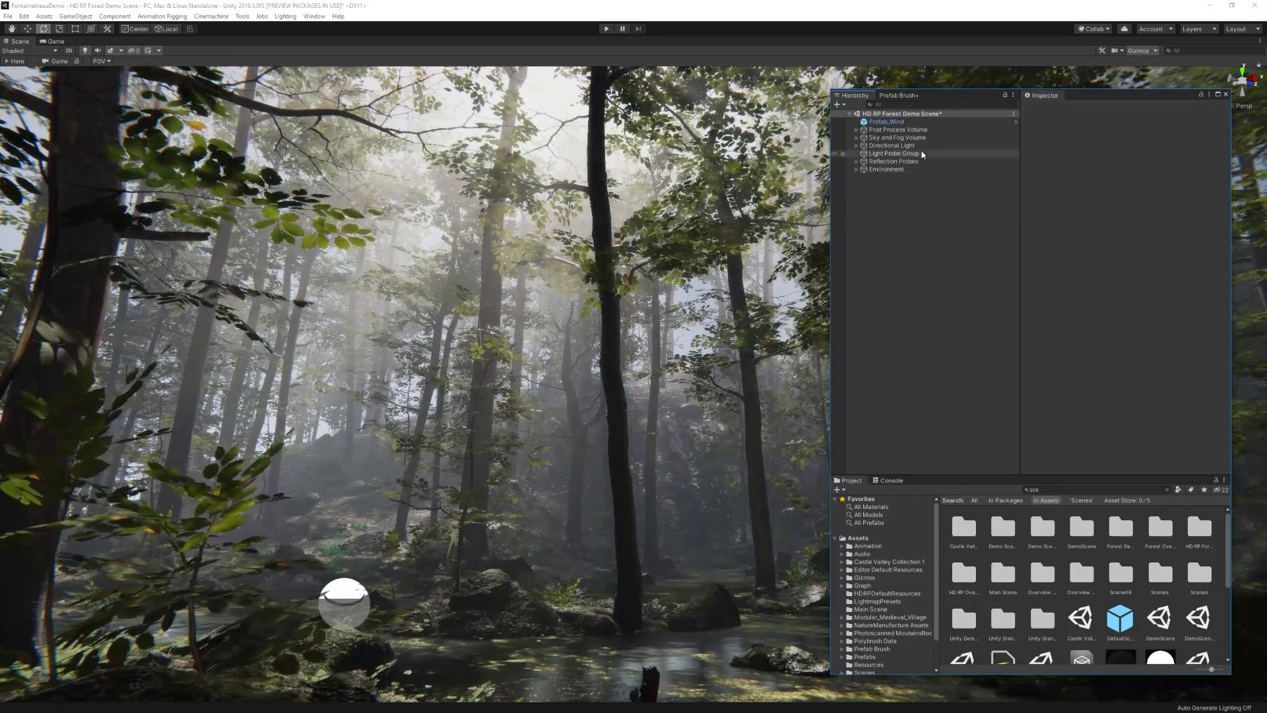
click(965, 145)
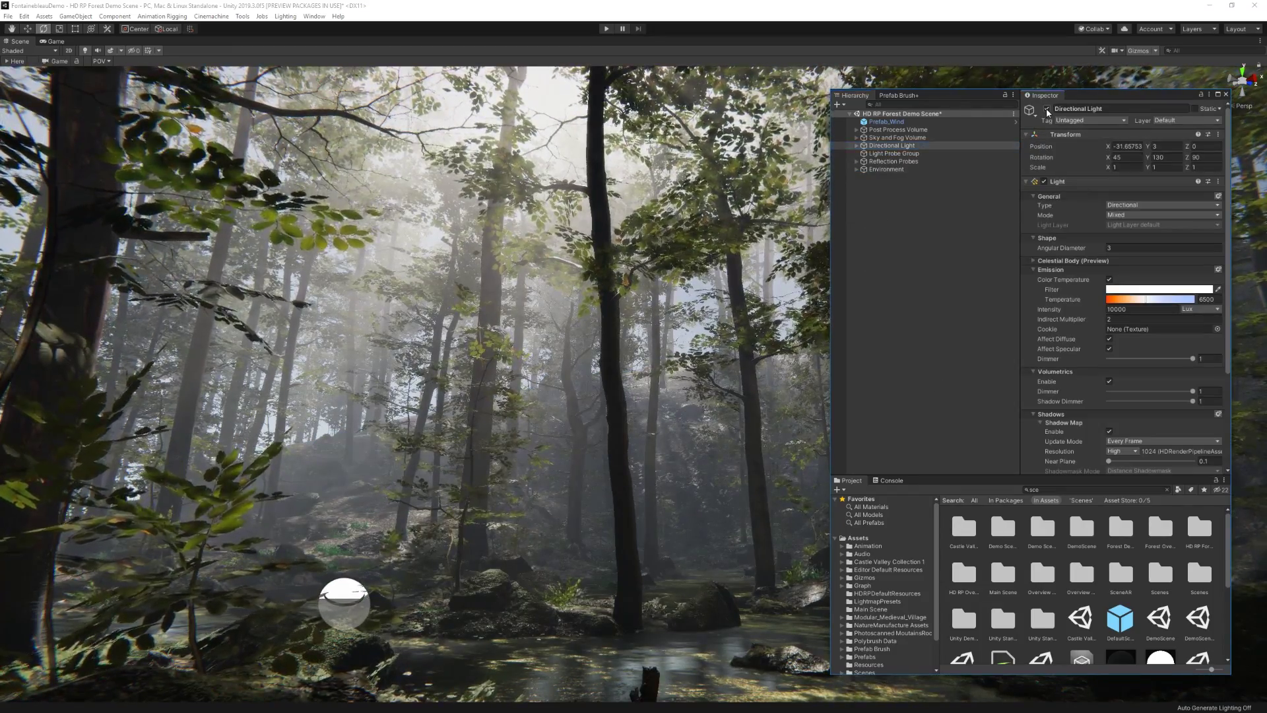
click(1046, 109)
key(Up)
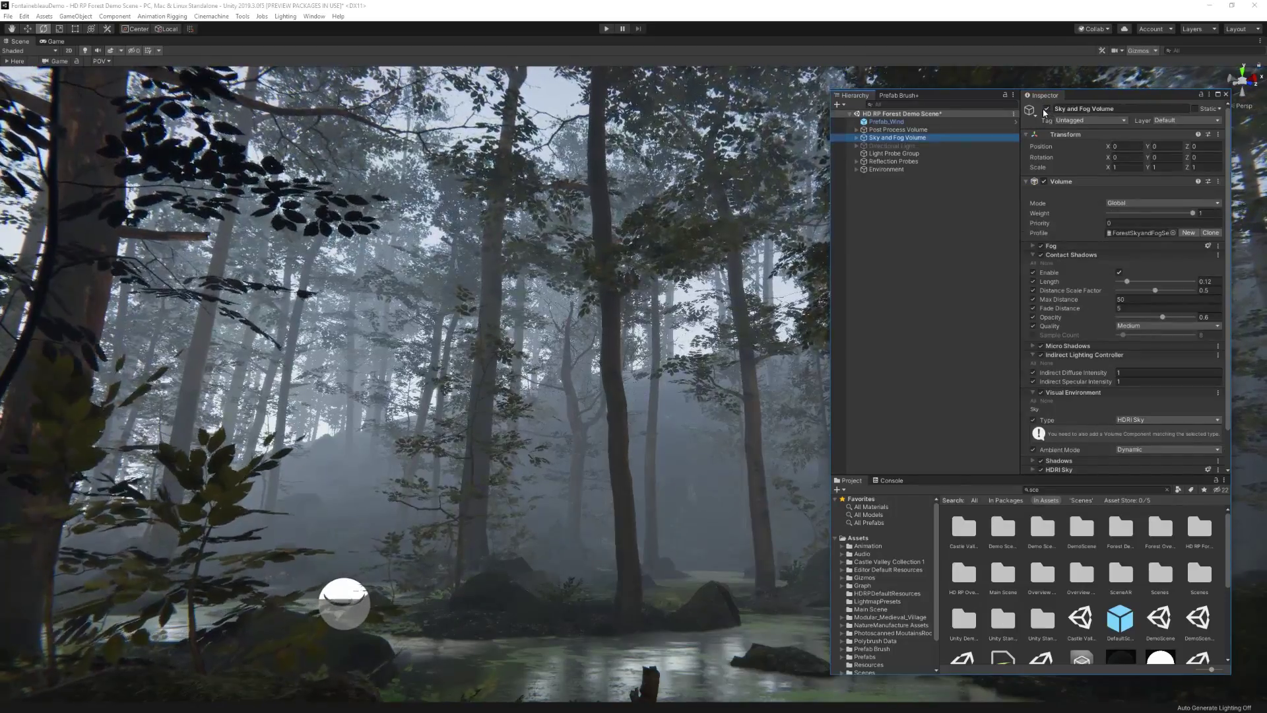
click(1047, 110)
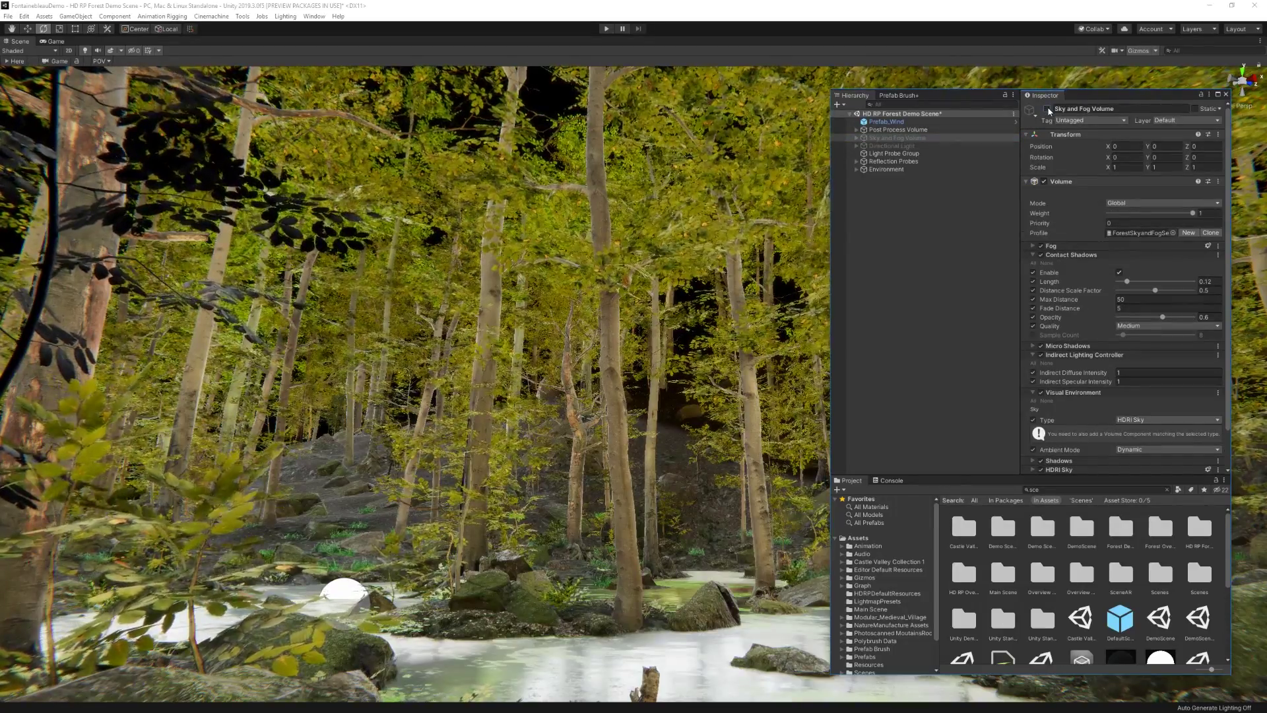
Disable the Reflection Probes and move Light Probe Group below them
click(938, 138)
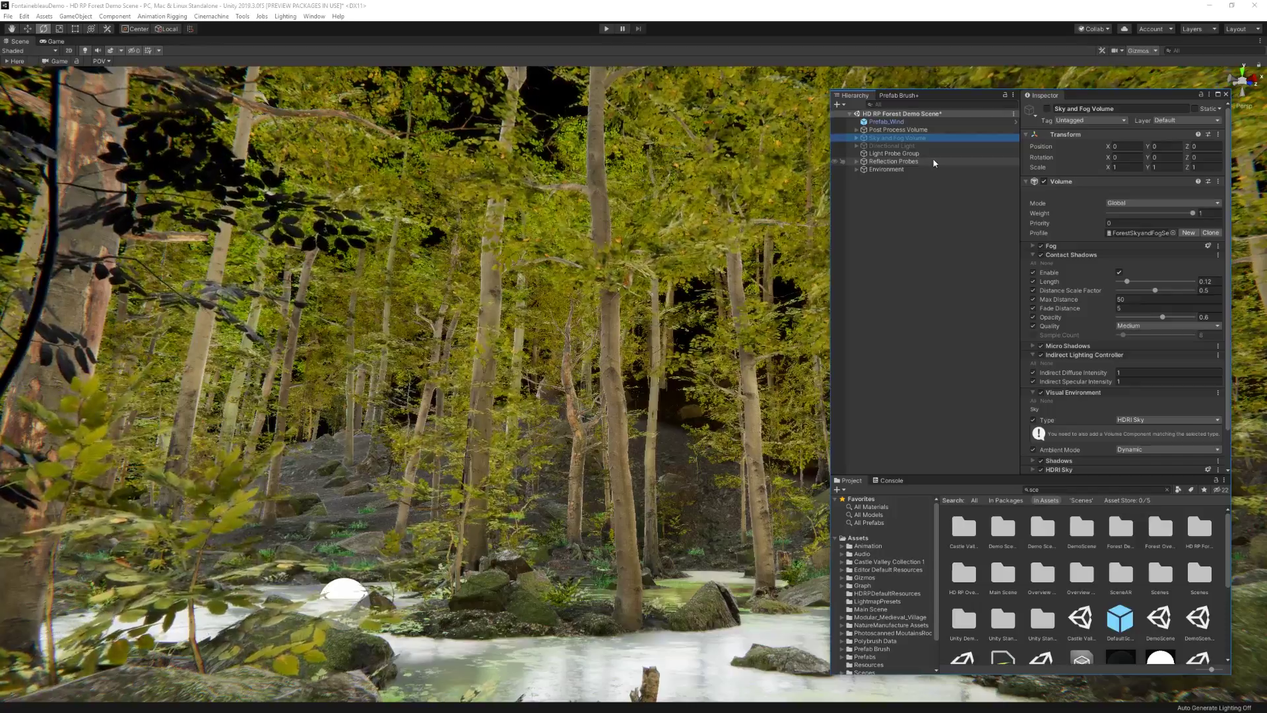
click(928, 160)
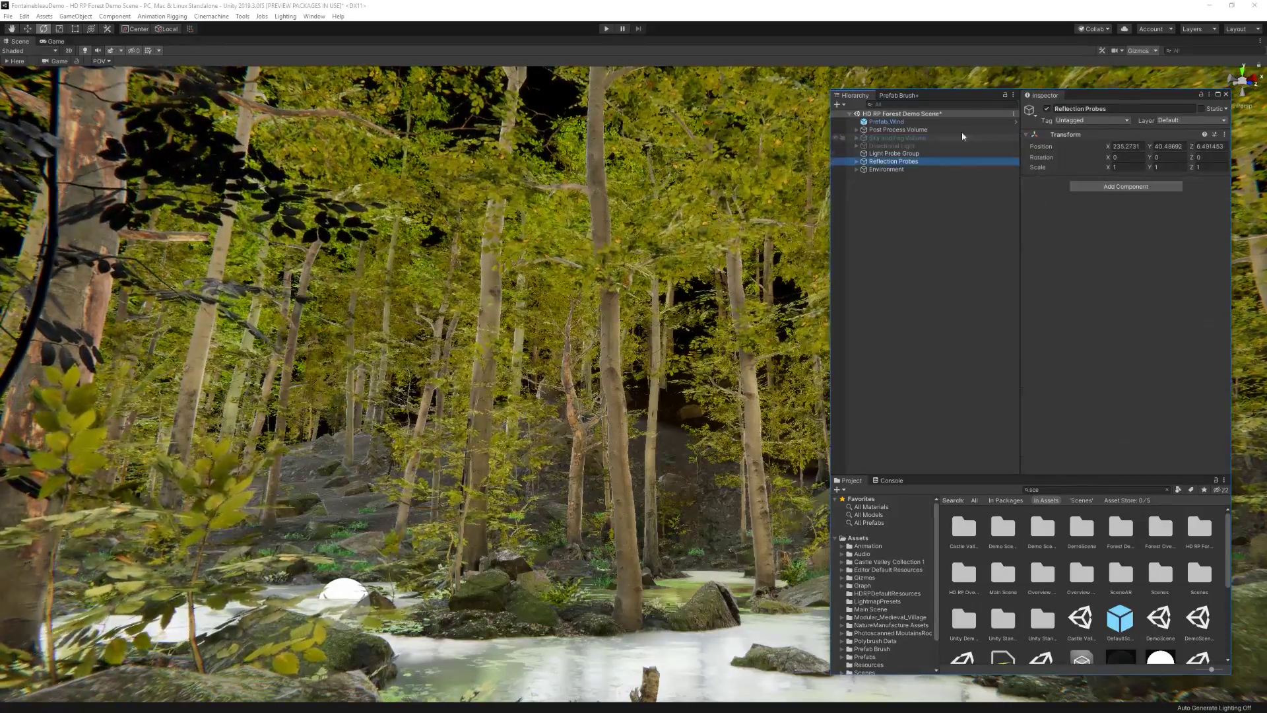
click(1047, 108)
drag(923, 153, 863, 166)
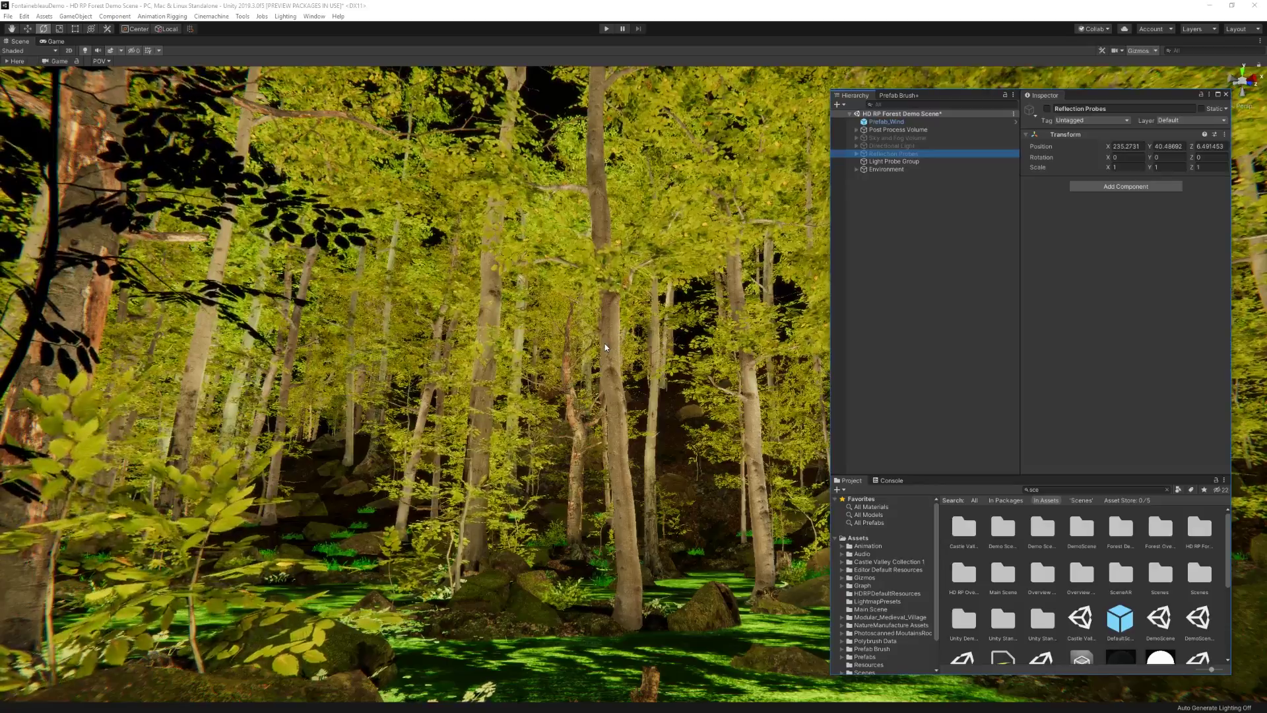
Turn the Post Process Volume off and back on, then deselect it
click(884, 130)
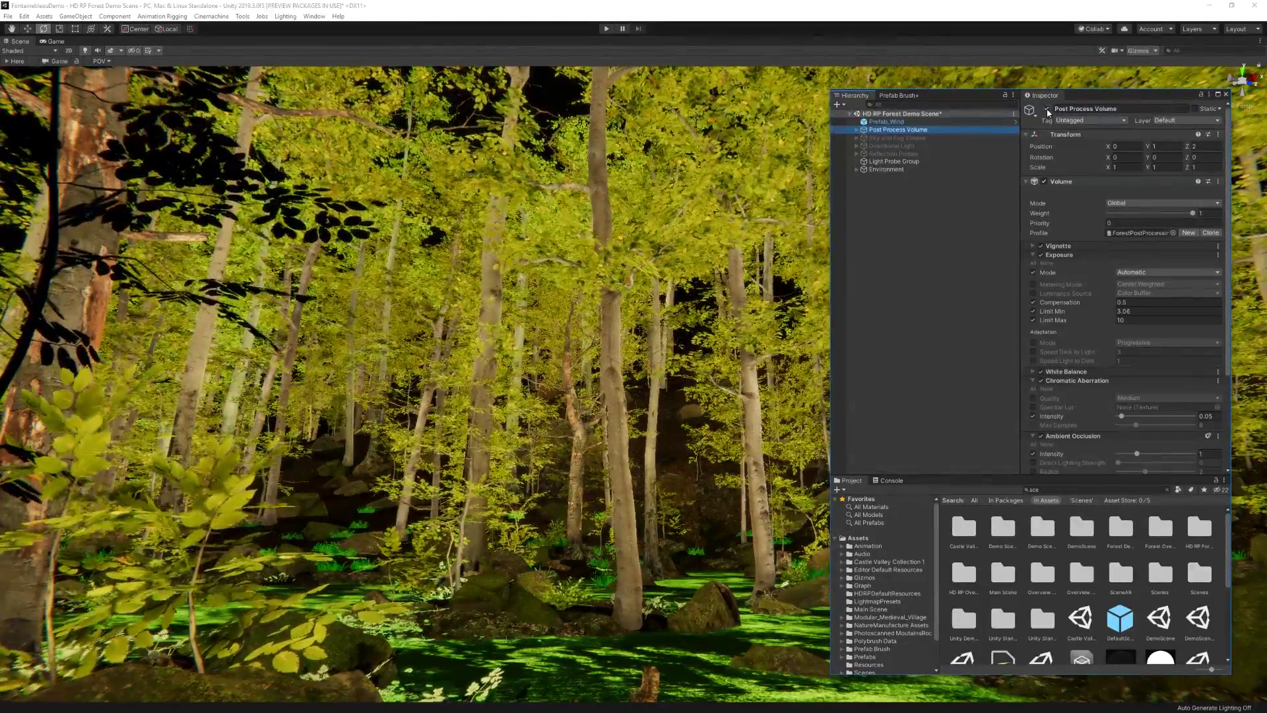
click(1046, 109)
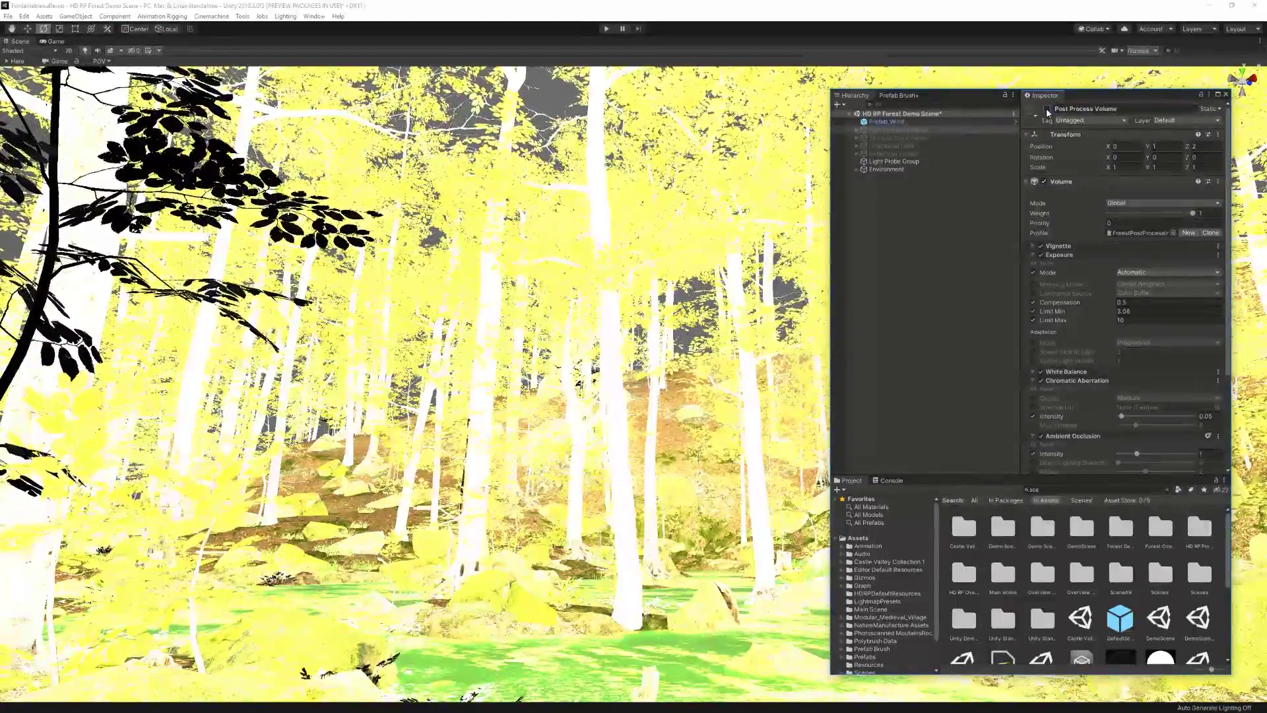
click(1047, 108)
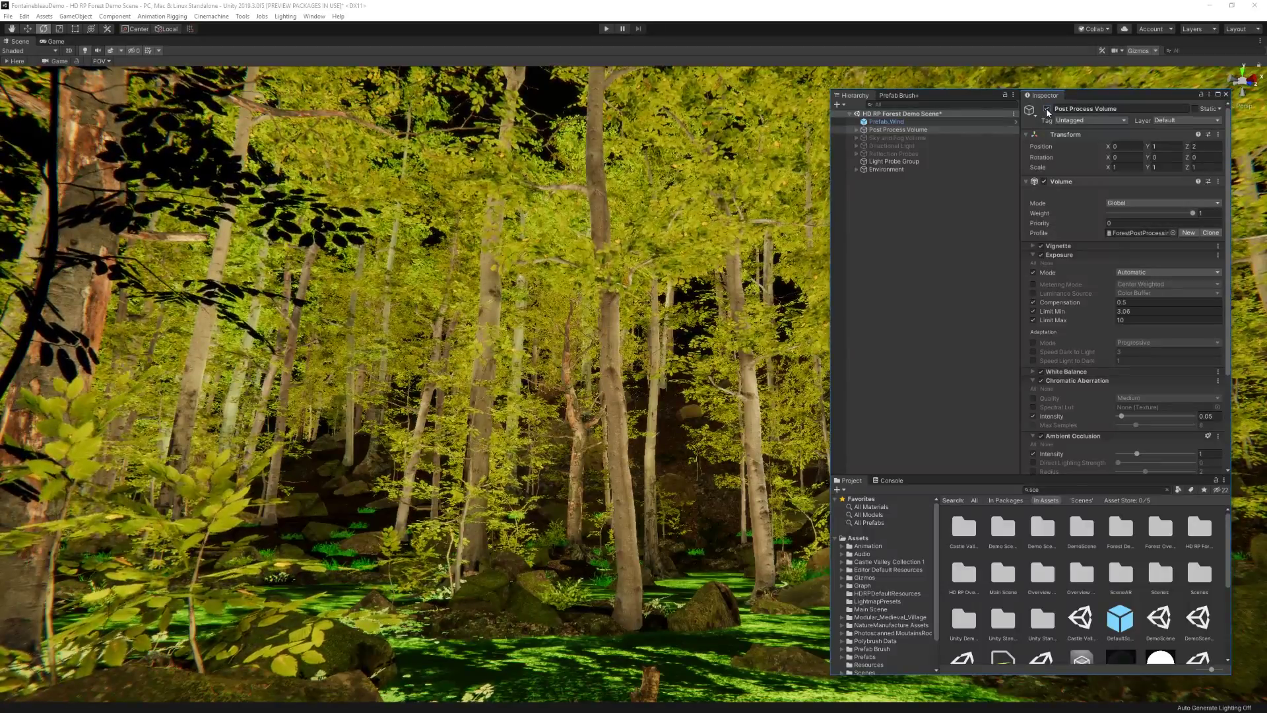
click(948, 183)
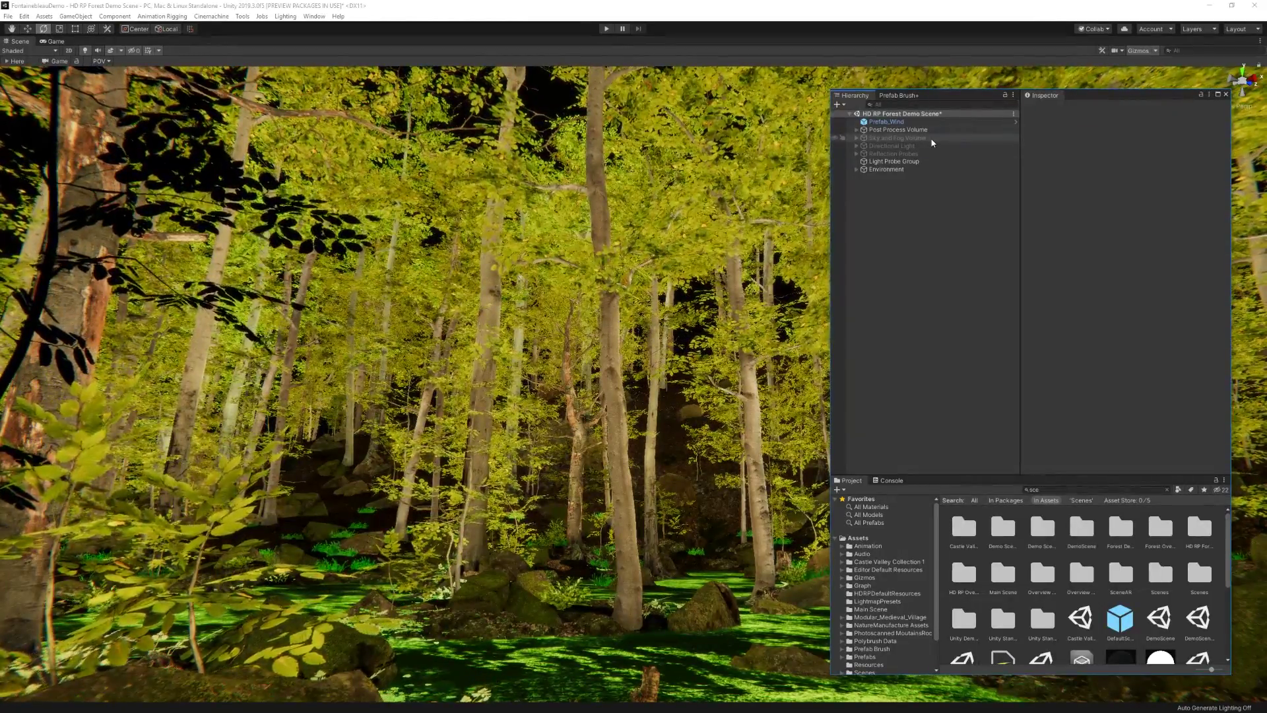
Add Sky and Fog Volume (1) via GameObject > Volume and expand its Visual Environment
click(66, 16)
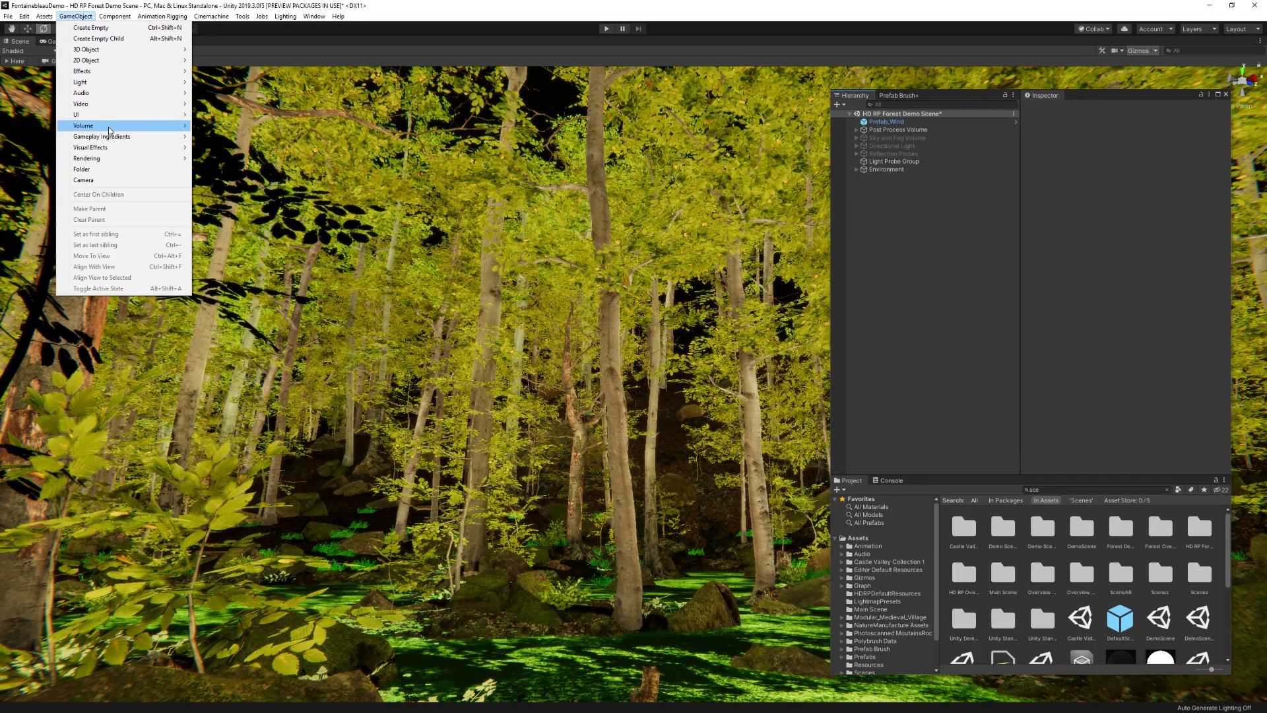
mouse_move(110, 129)
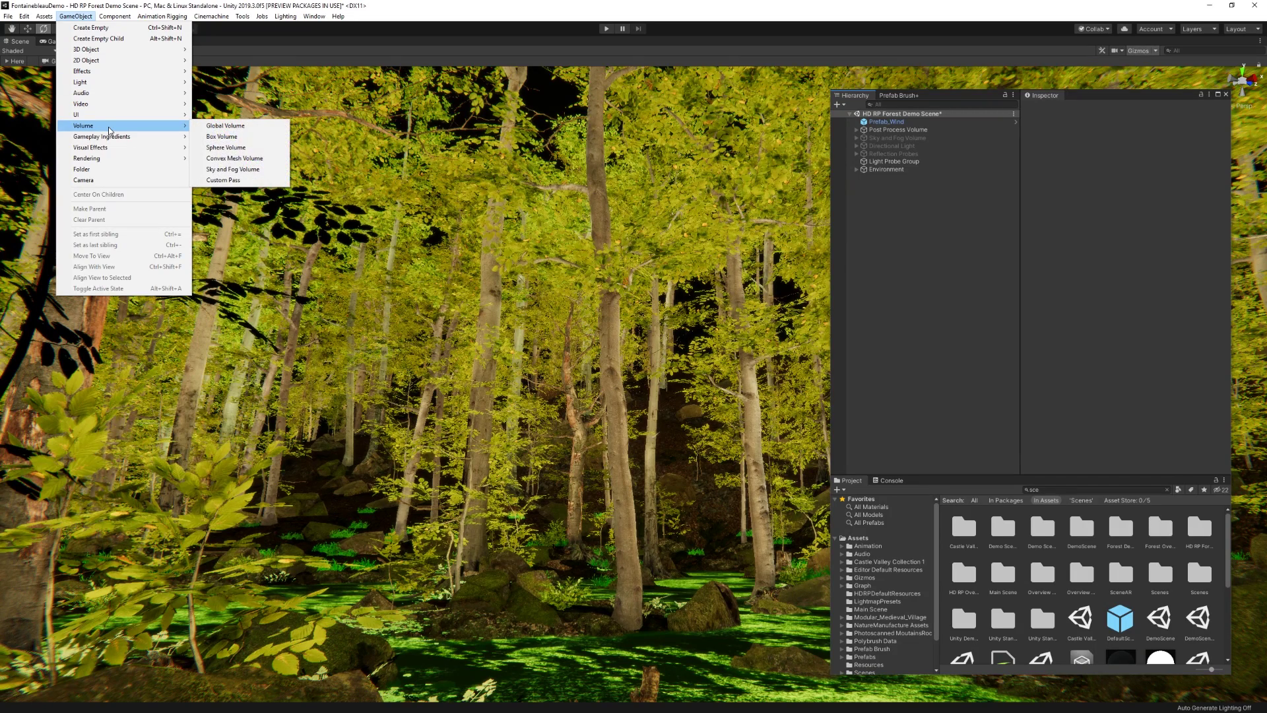
click(274, 172)
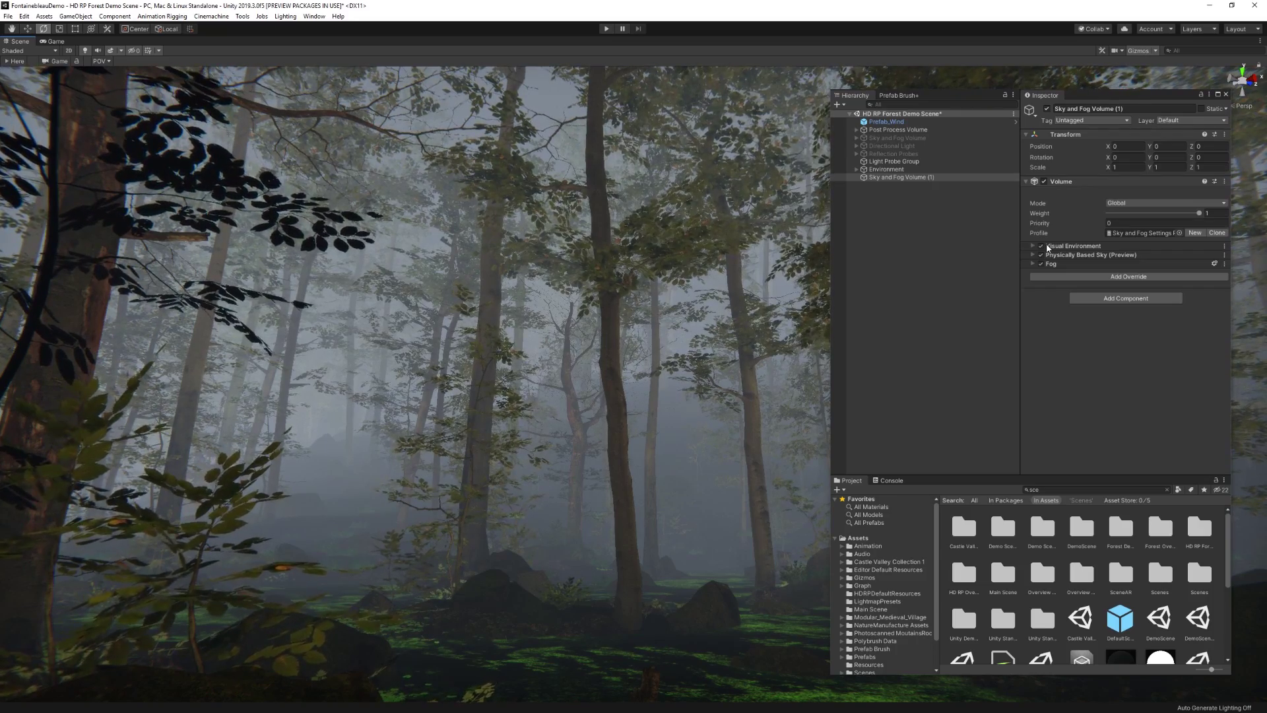
click(1049, 246)
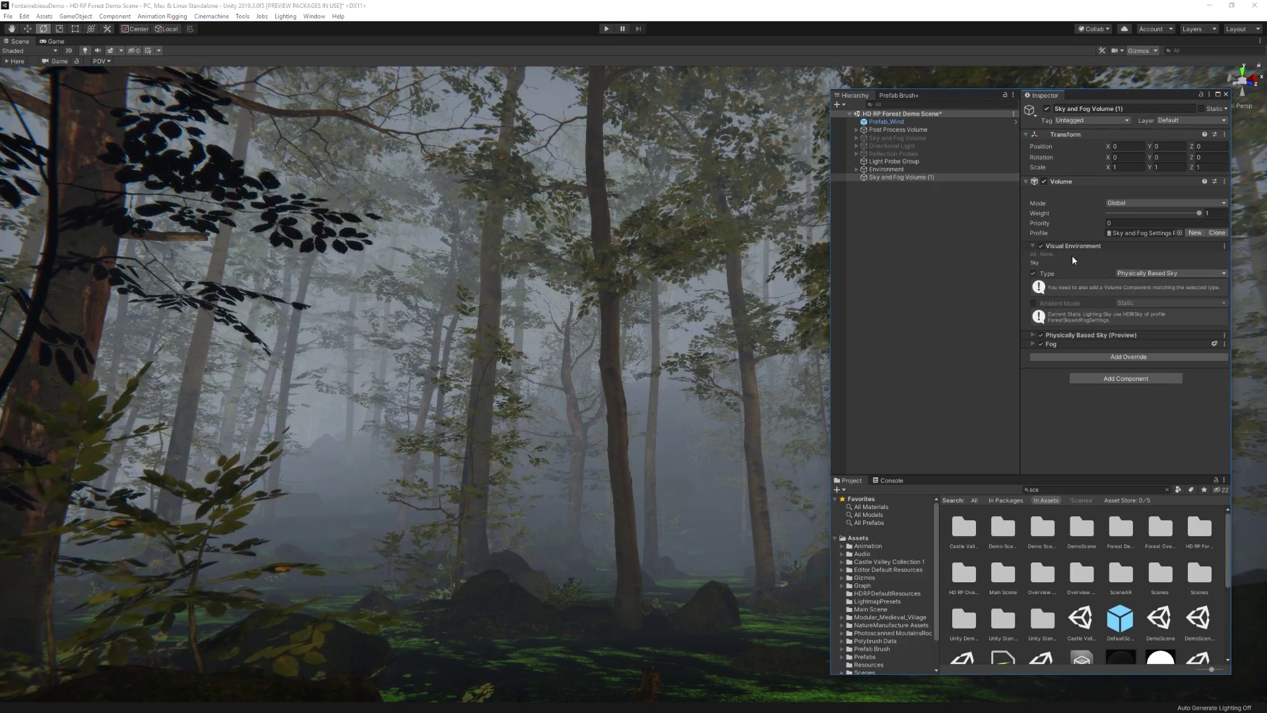
Try HDRI Sky, revert to Physically Based Sky, and enable all its Preview overrides
click(1147, 273)
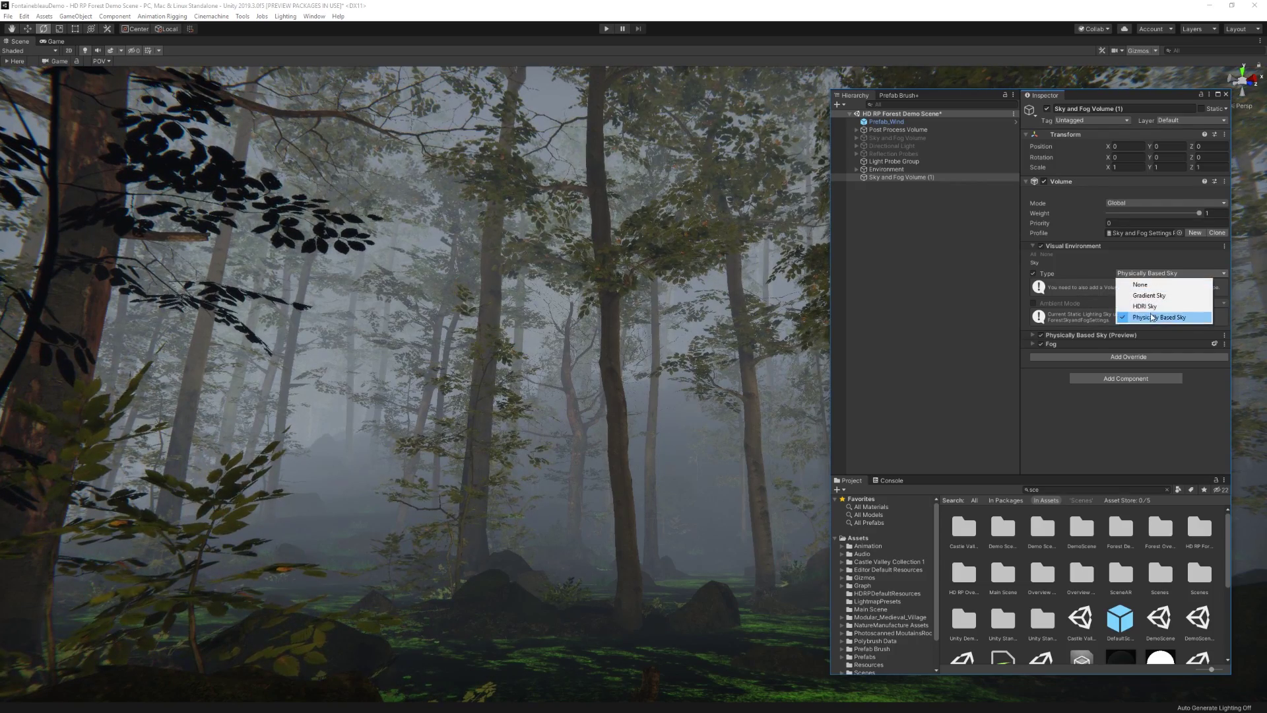
click(1159, 305)
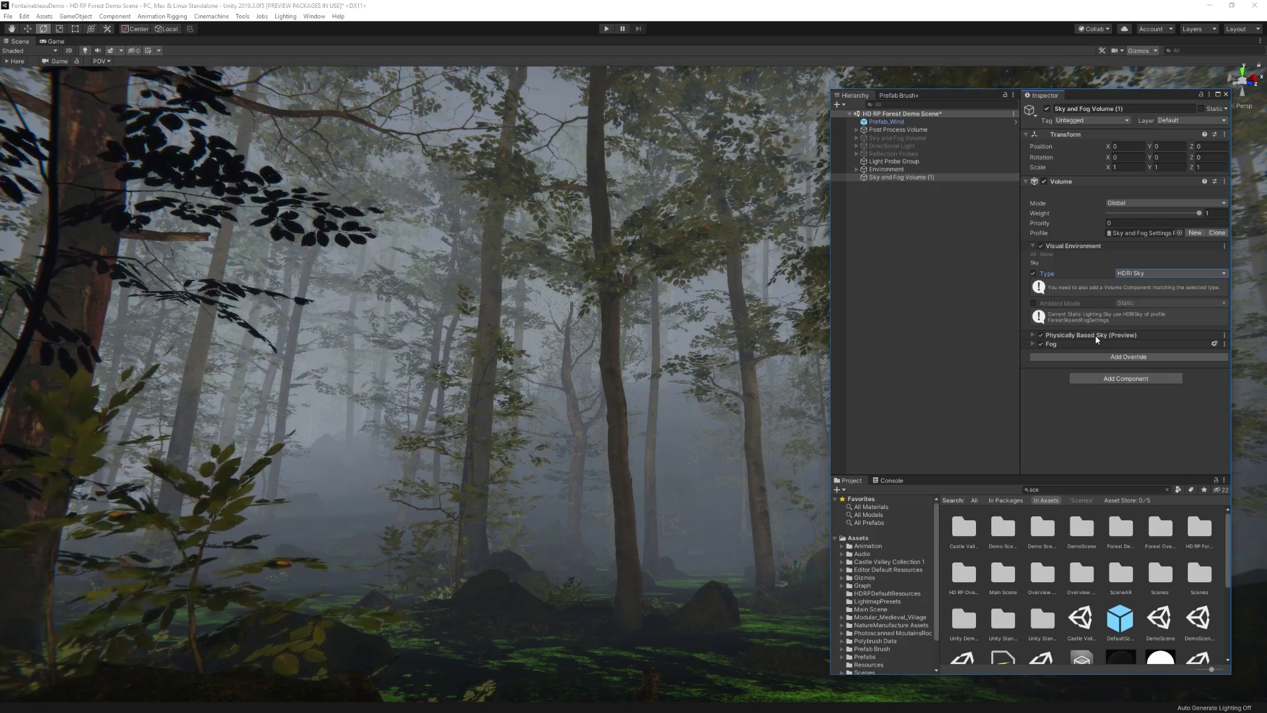
click(1152, 276)
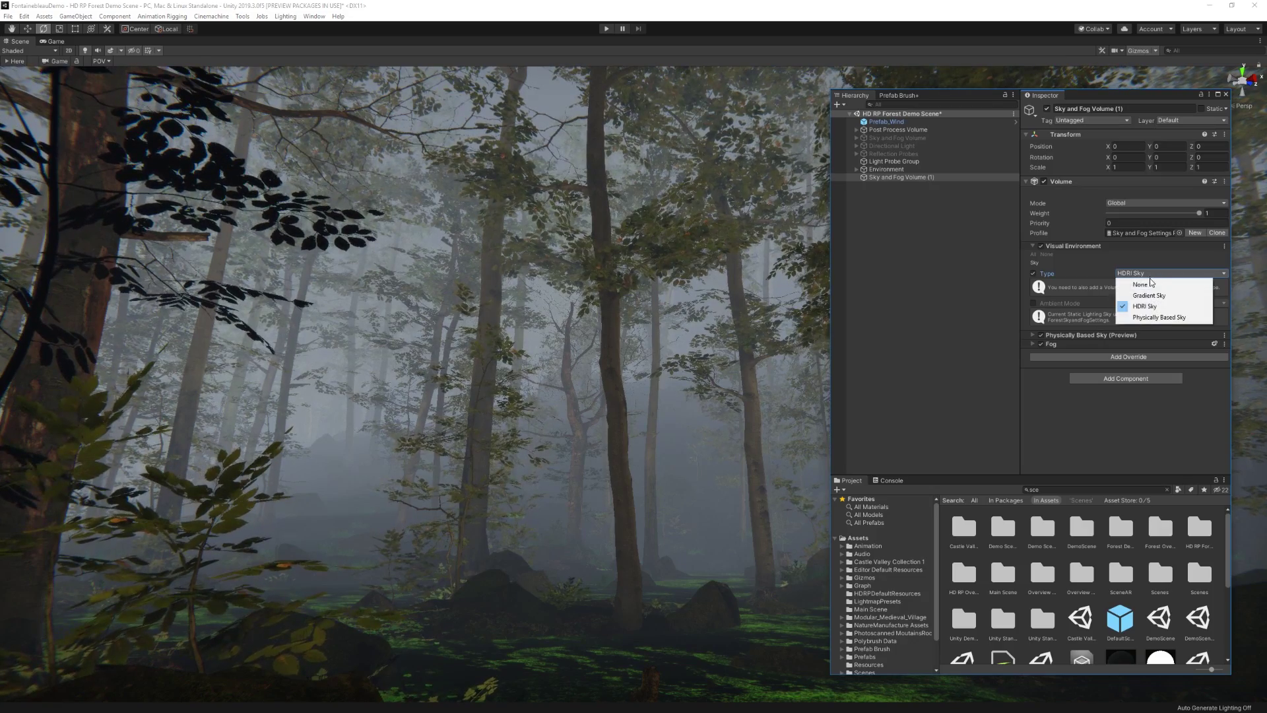
click(1149, 317)
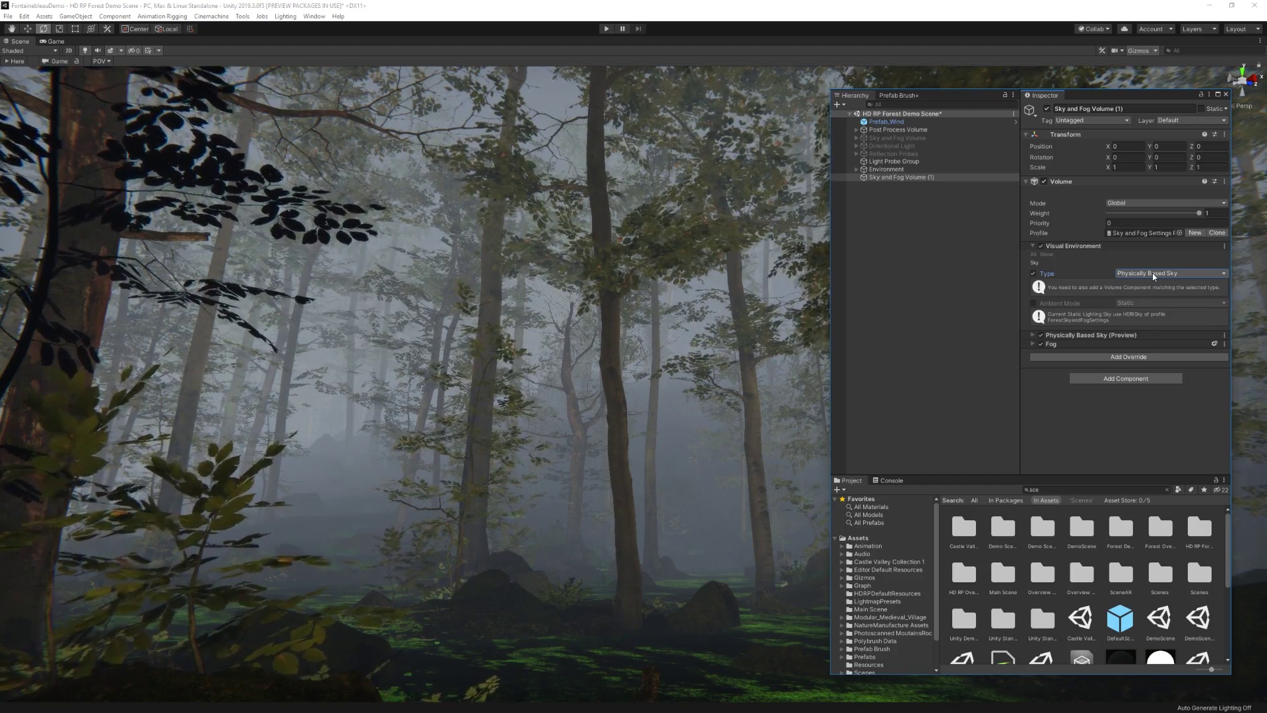
click(1063, 335)
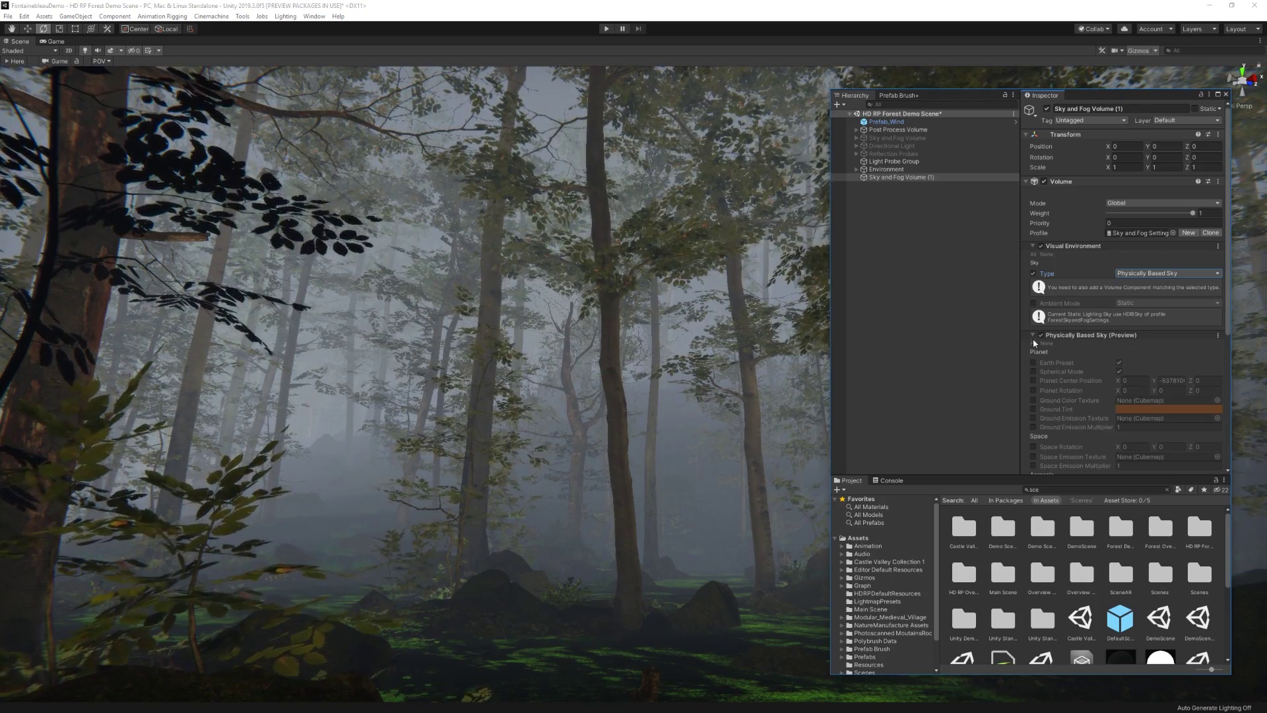
click(1033, 343)
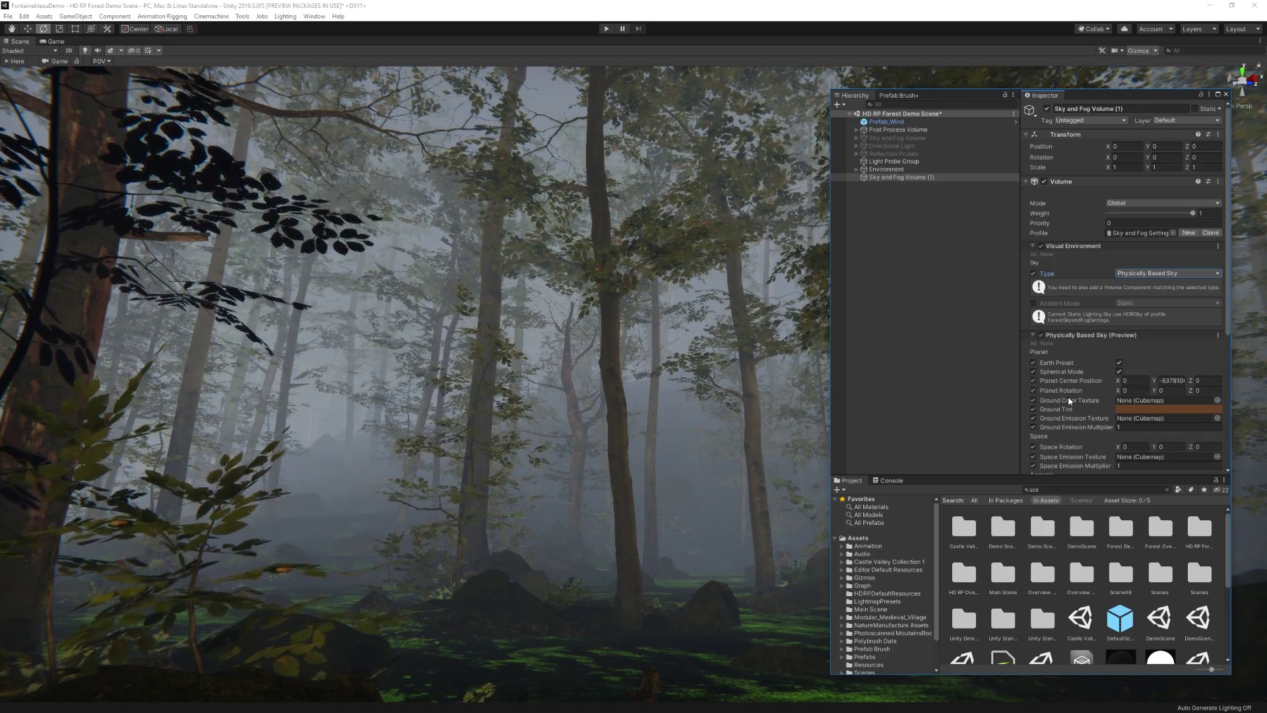
scroll(1068, 396, down, 3)
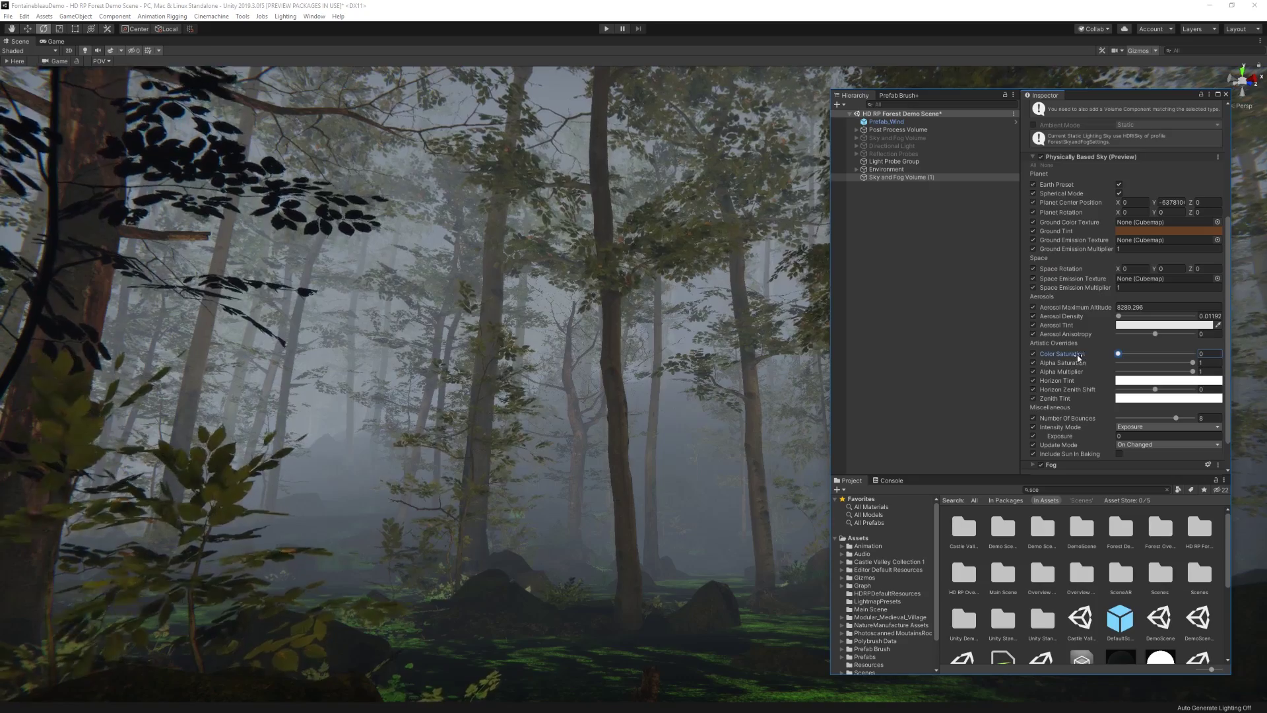
scroll(1047, 343, up, 3)
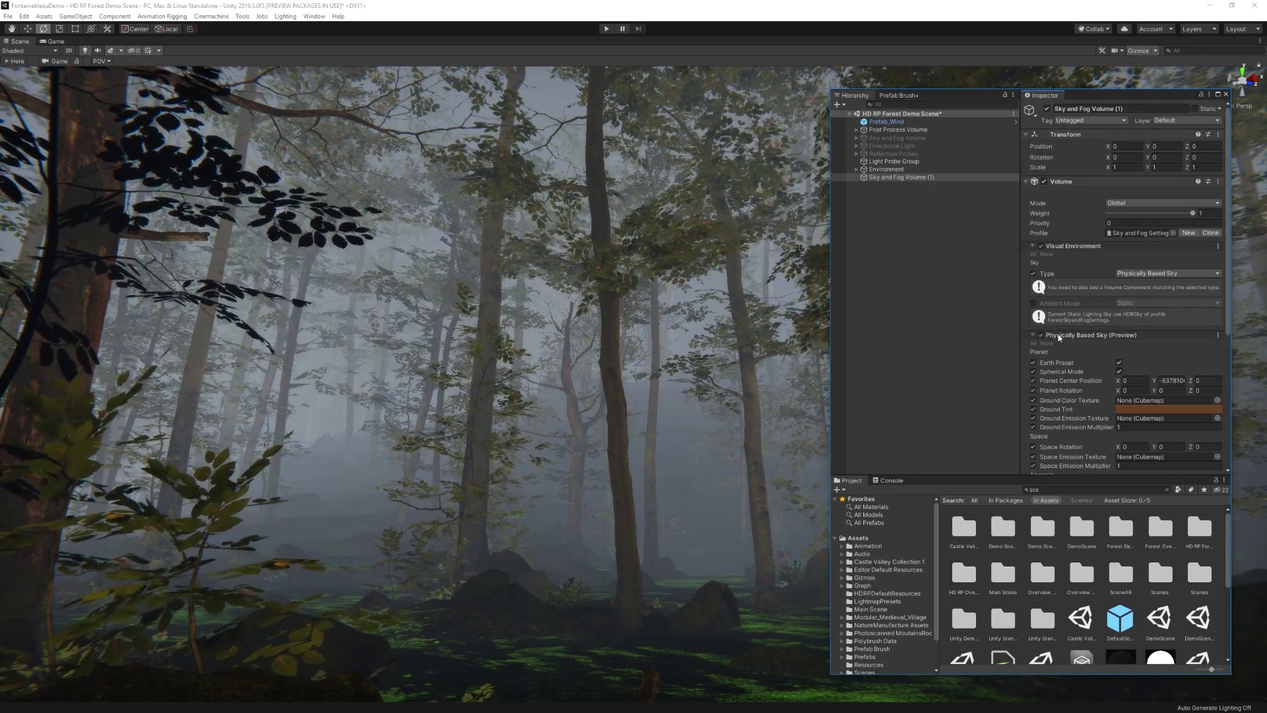
Remove the Physically Based Sky component and set Sky Type to HDRI Sky
right_click(1060, 338)
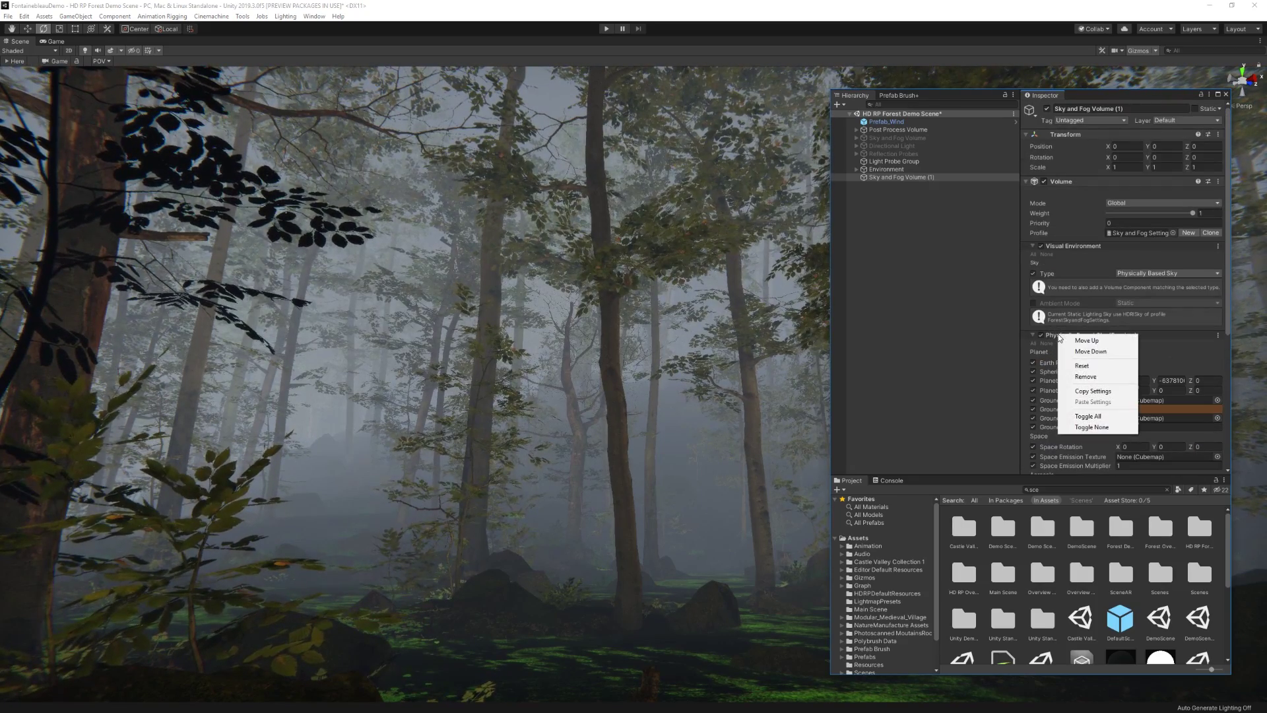
click(1093, 378)
click(1140, 273)
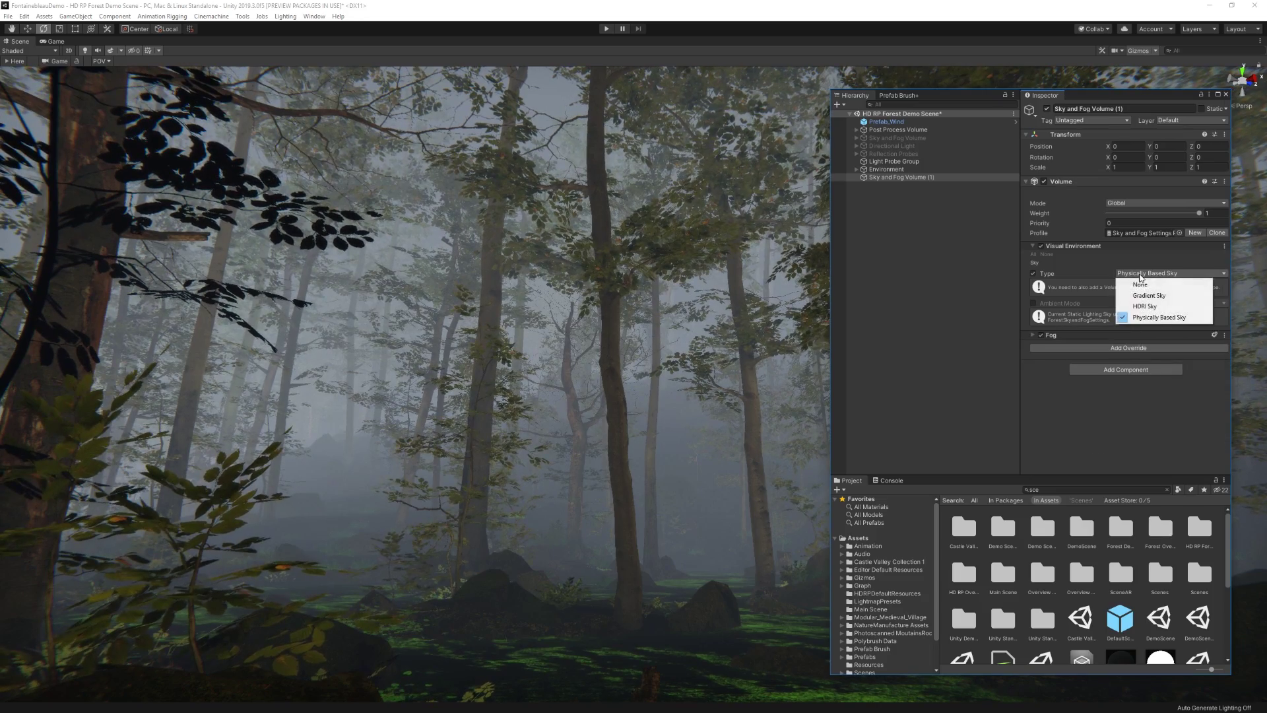
click(1147, 307)
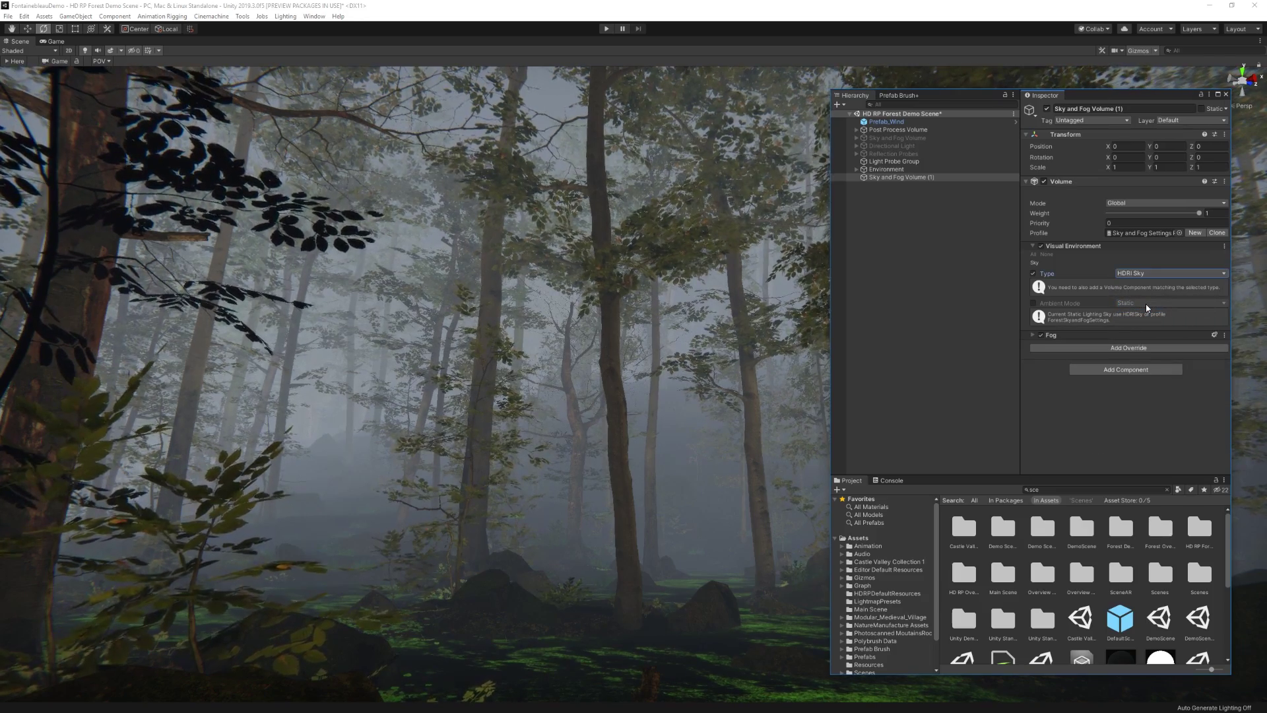
Add an HDRI Sky override and assign the HDRISkyForest cubemap
click(1117, 350)
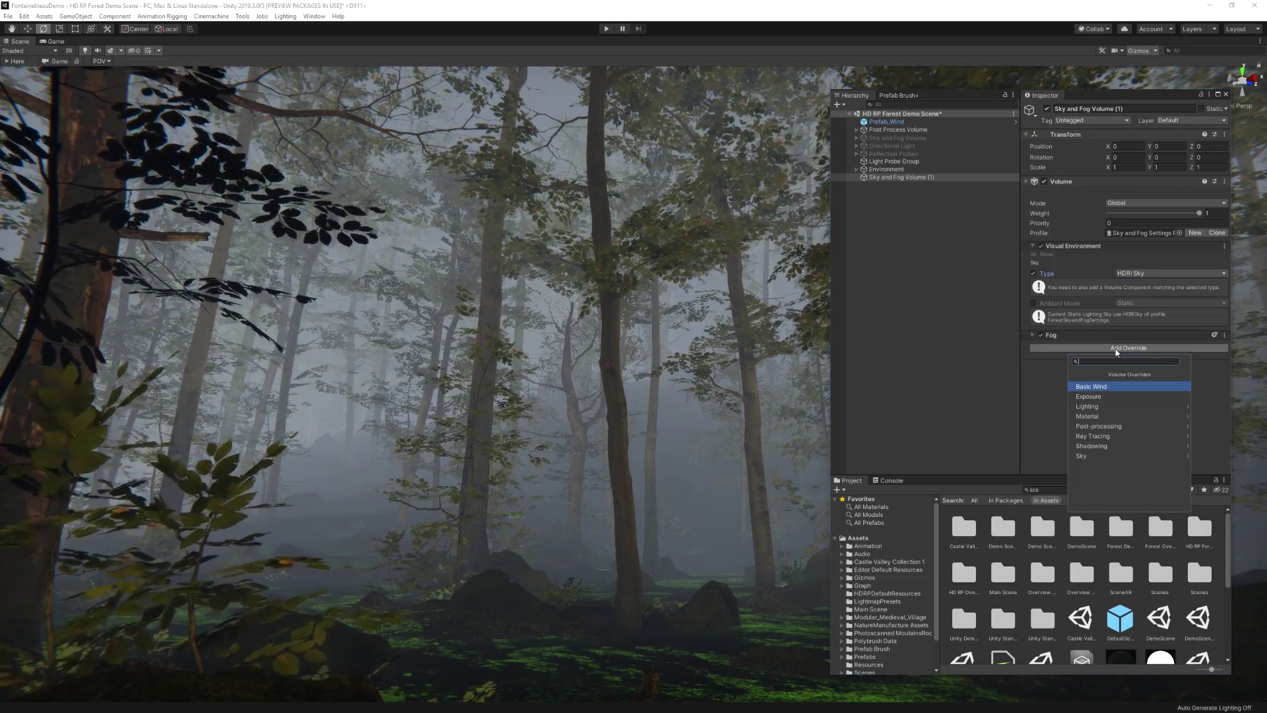
text(hdri)
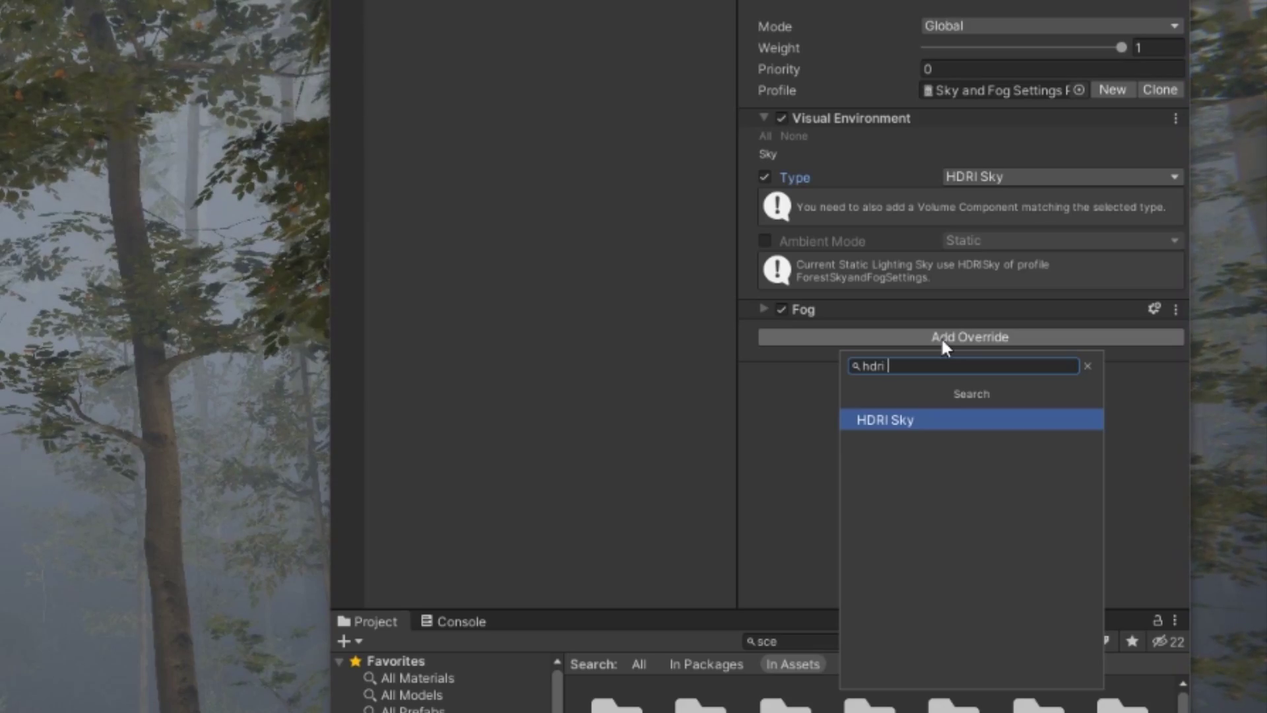
key(Return)
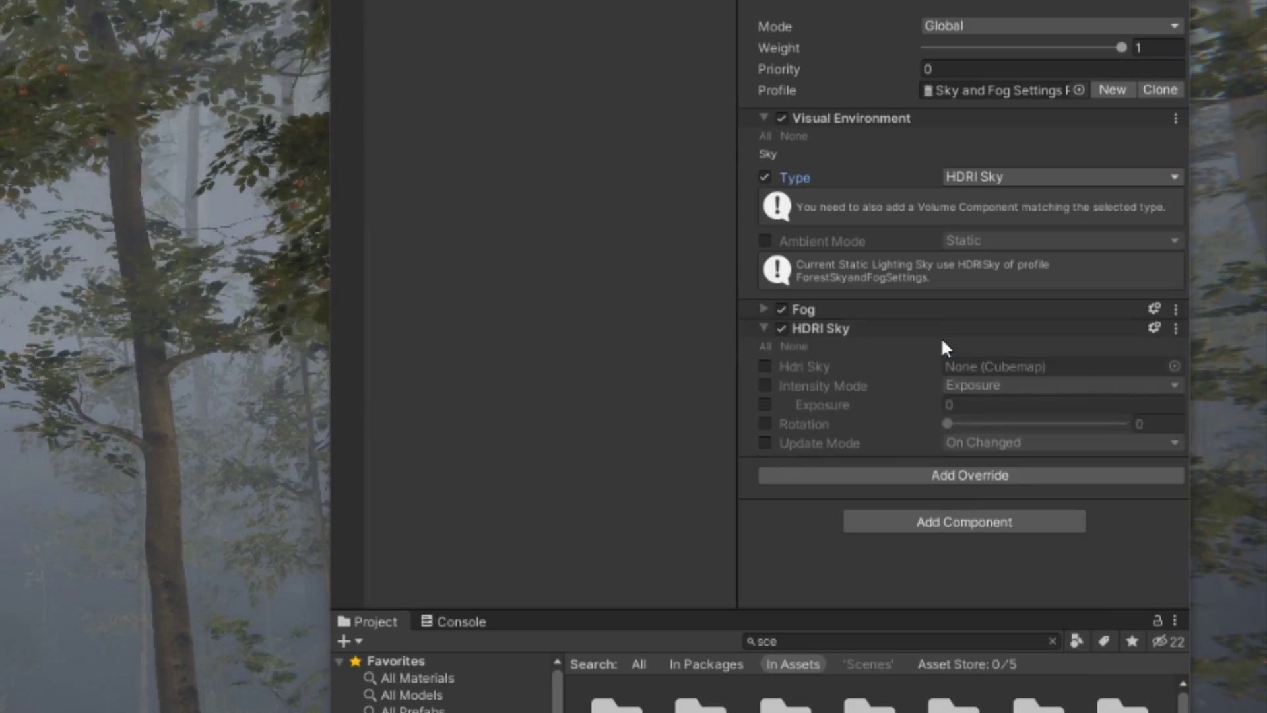
click(1223, 364)
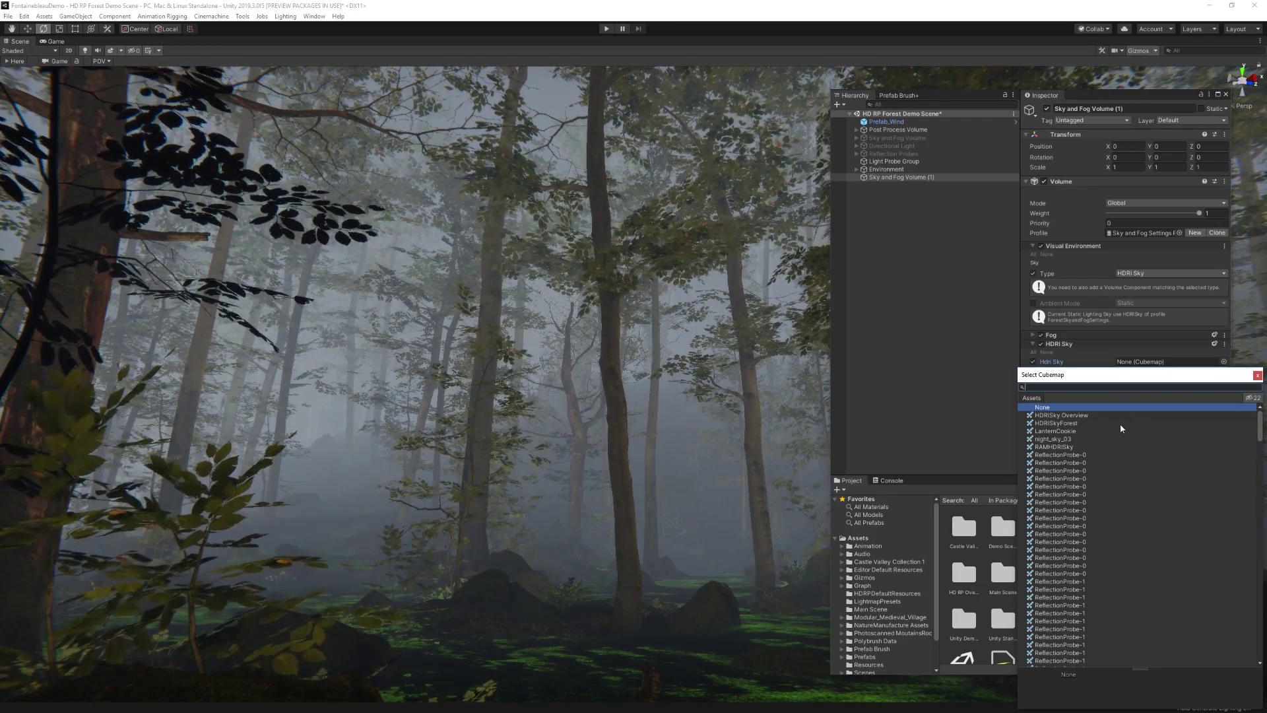
click(1076, 423)
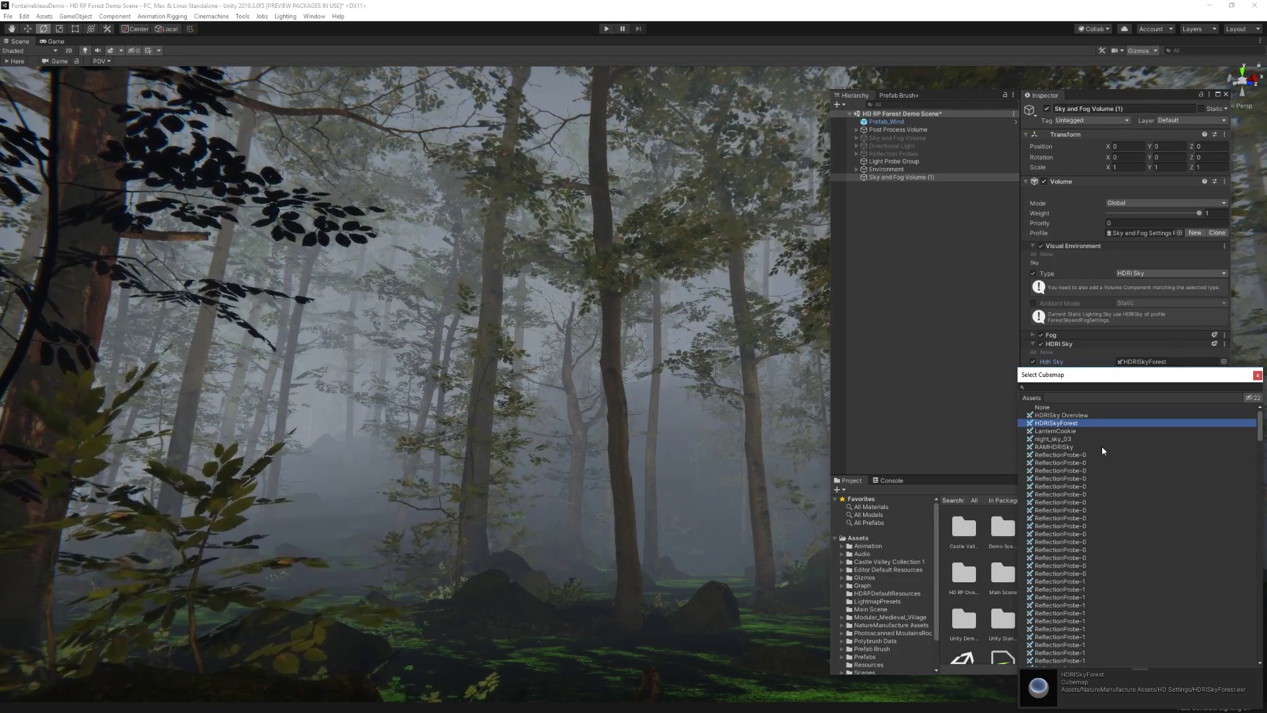
key(Escape)
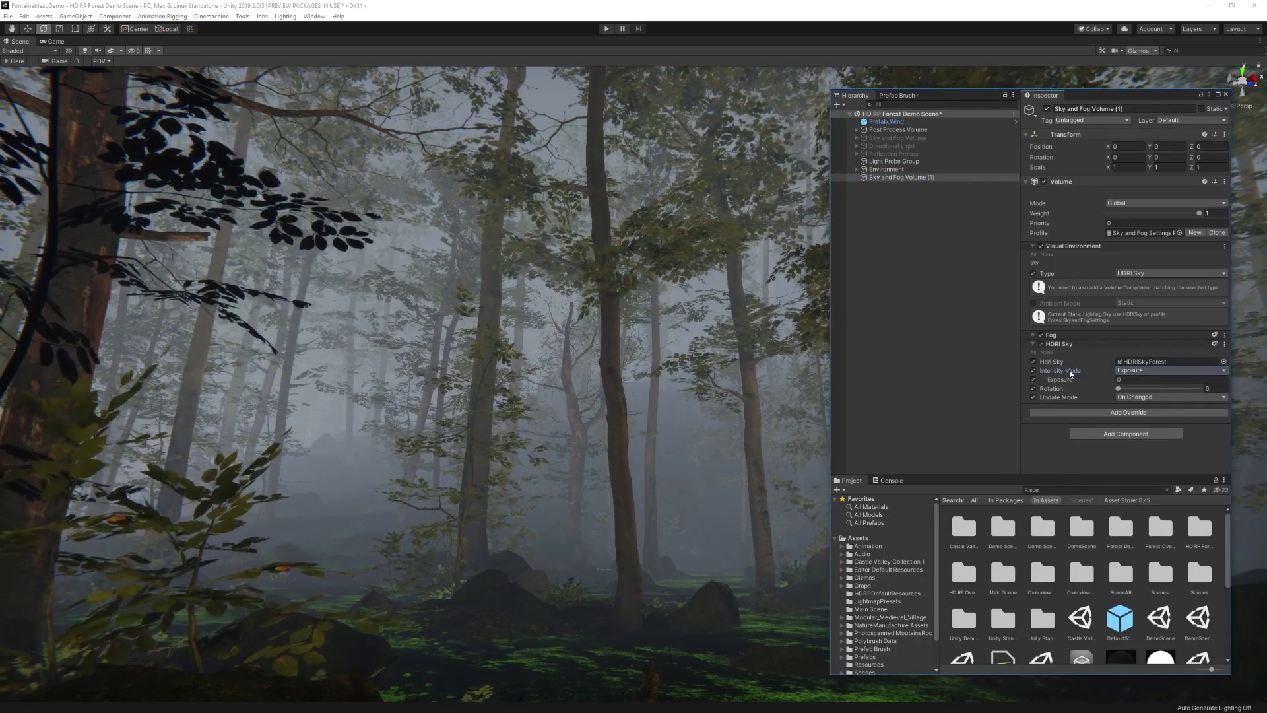
Switch HDRI Sky intensity mode to Lux and change Desired Lux Value from 20000 to 200
click(1151, 372)
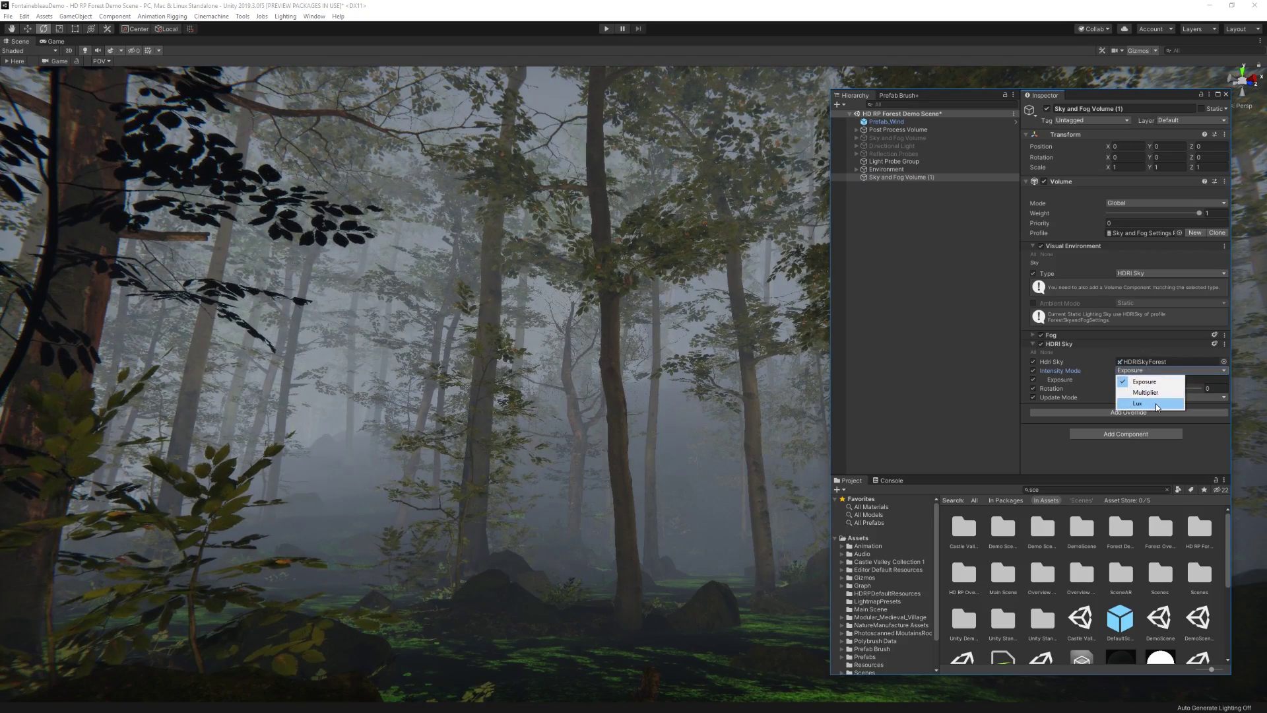
click(1156, 404)
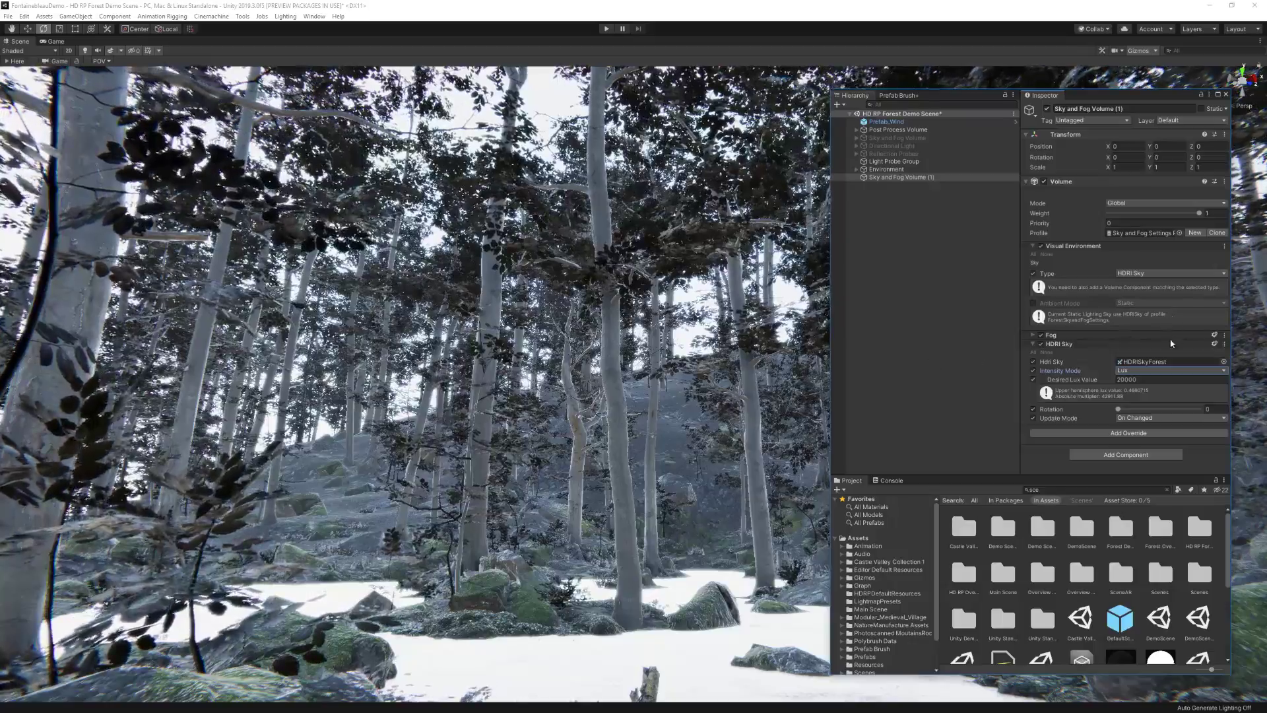
click(1144, 381)
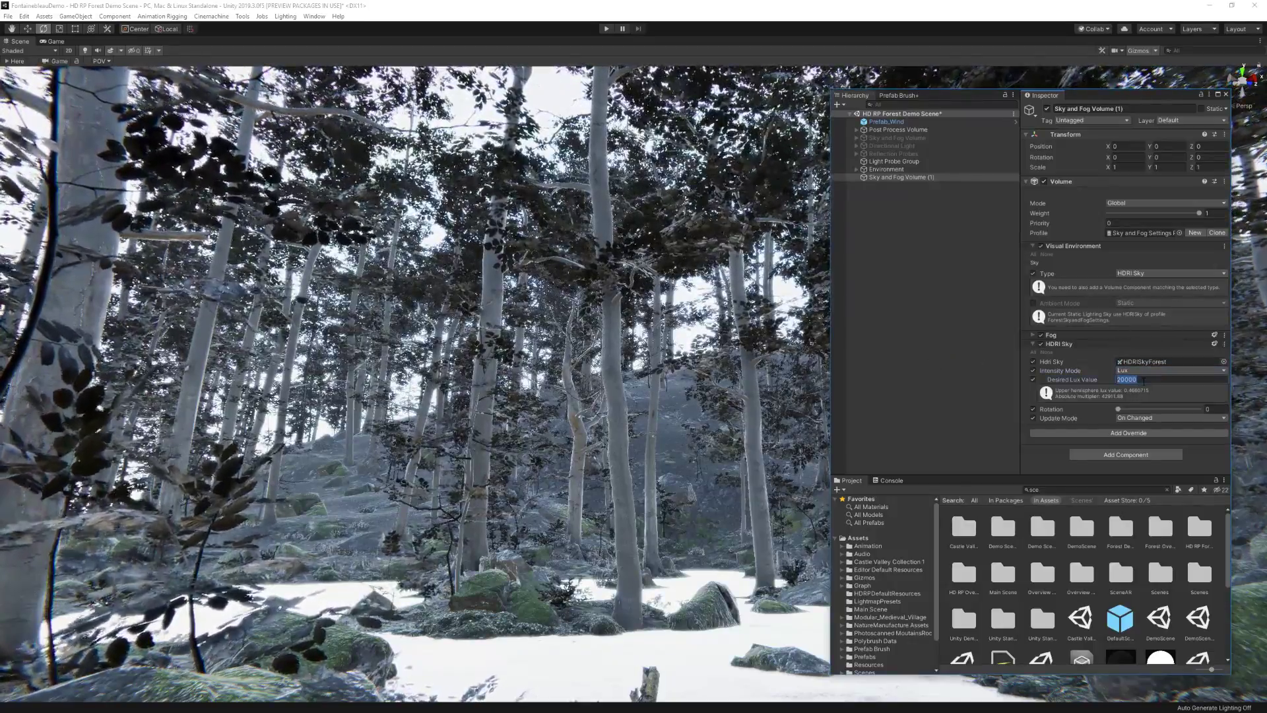
click(1144, 381)
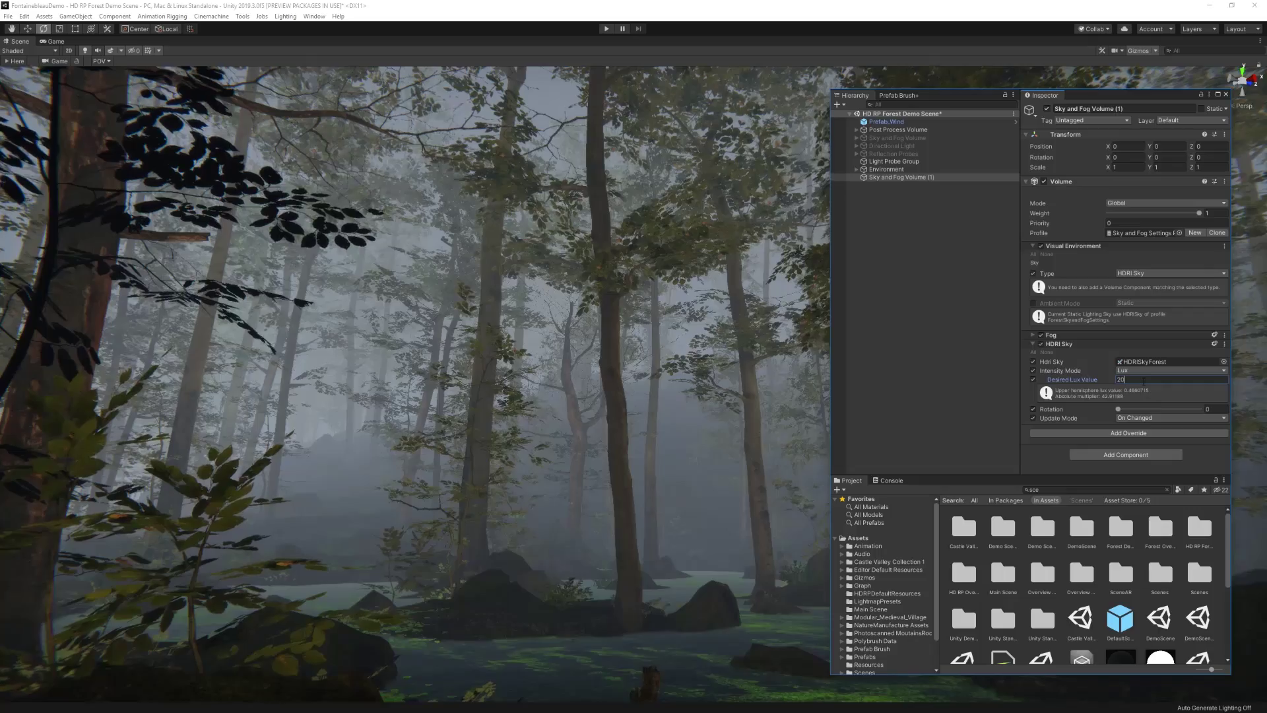
key(BackSpace)
key(BackSpace)
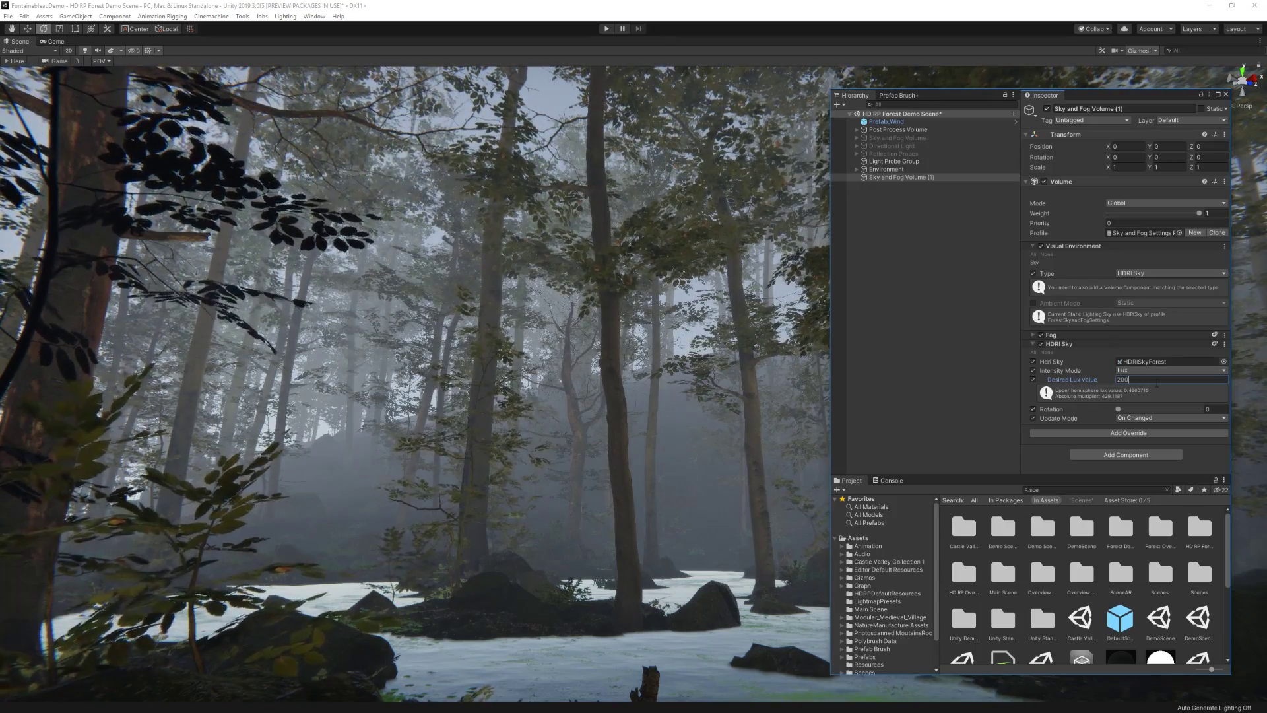
click(1136, 371)
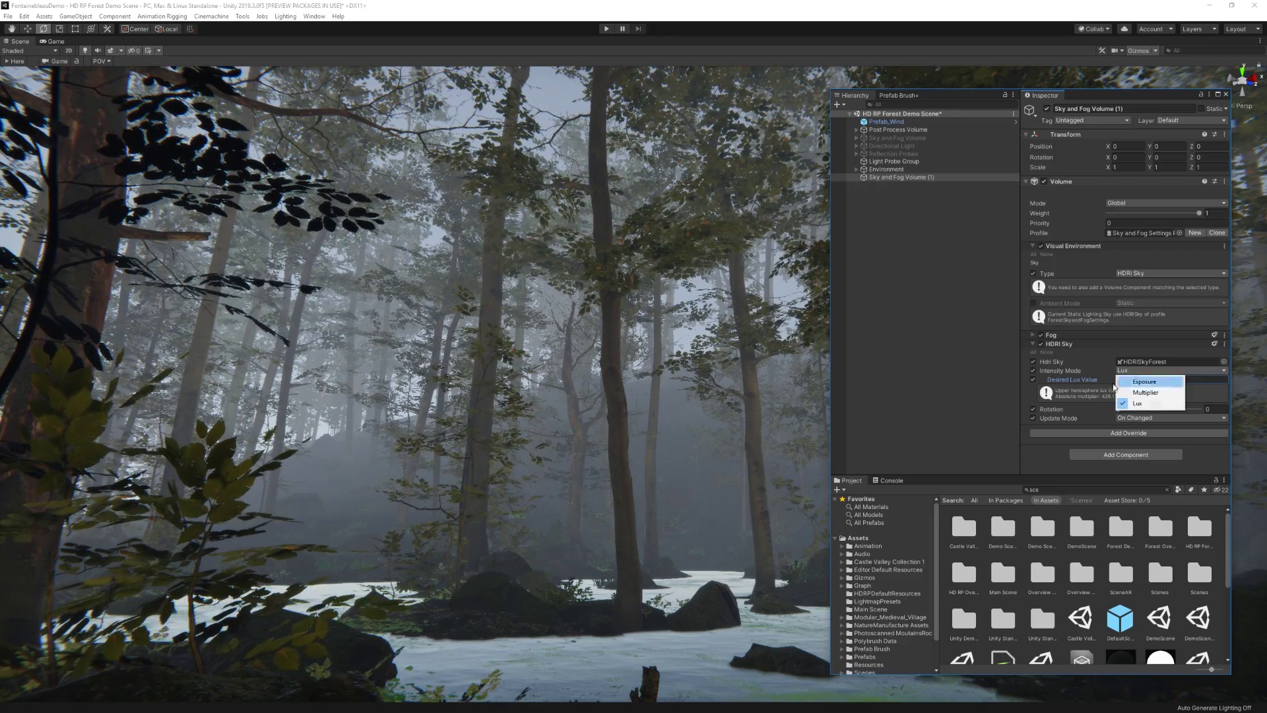
click(1087, 399)
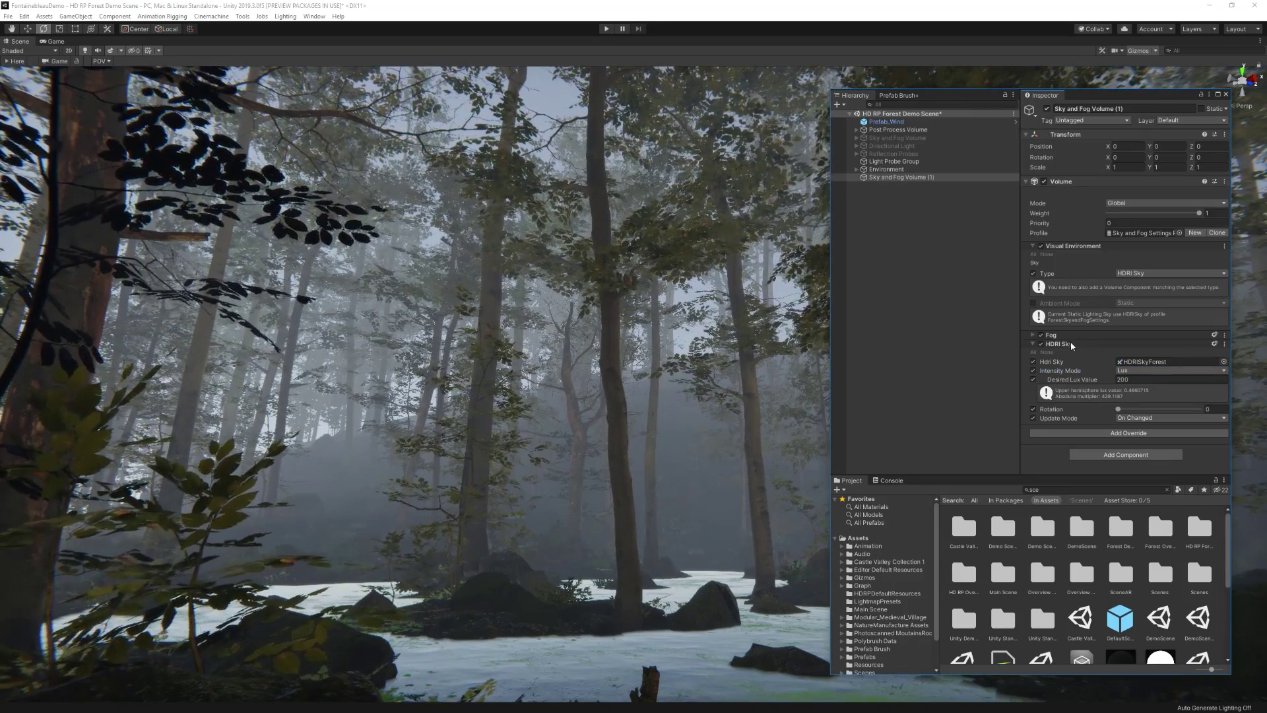
Override all Fog settings with Base Height 22.7, Maximum Height about 65.1, and Anisotropy 0.75
click(1083, 345)
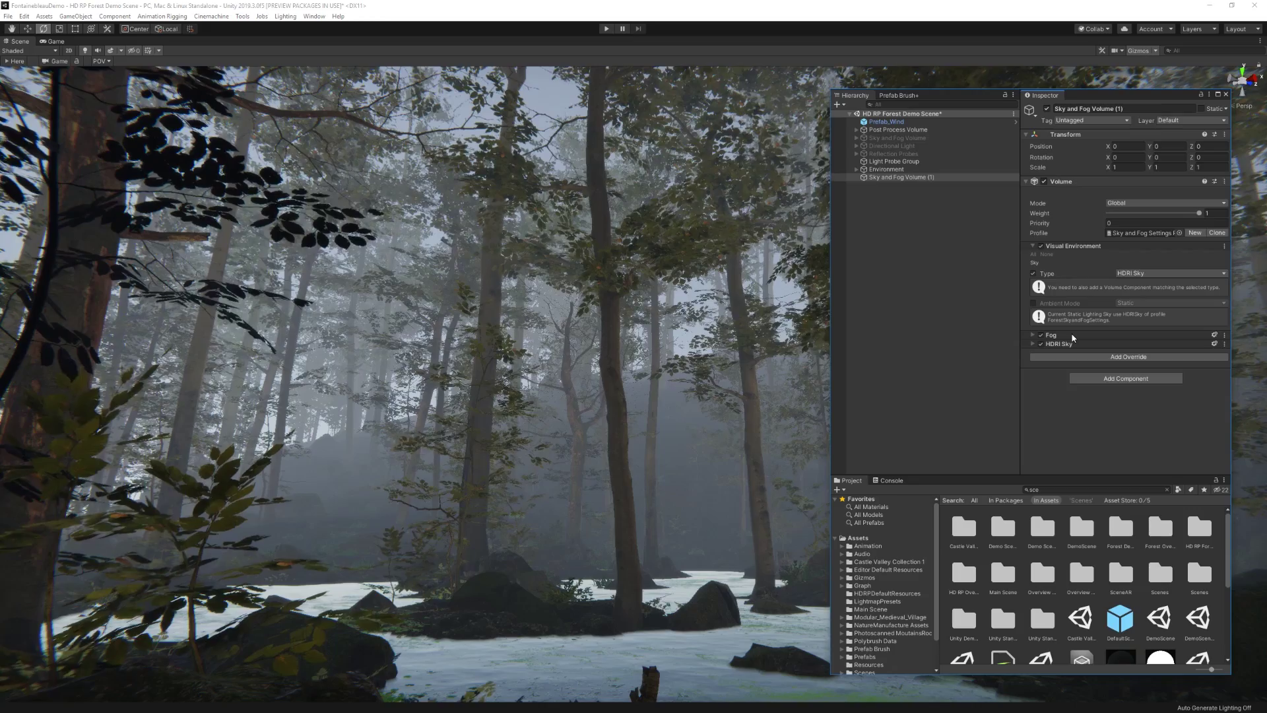
click(1073, 336)
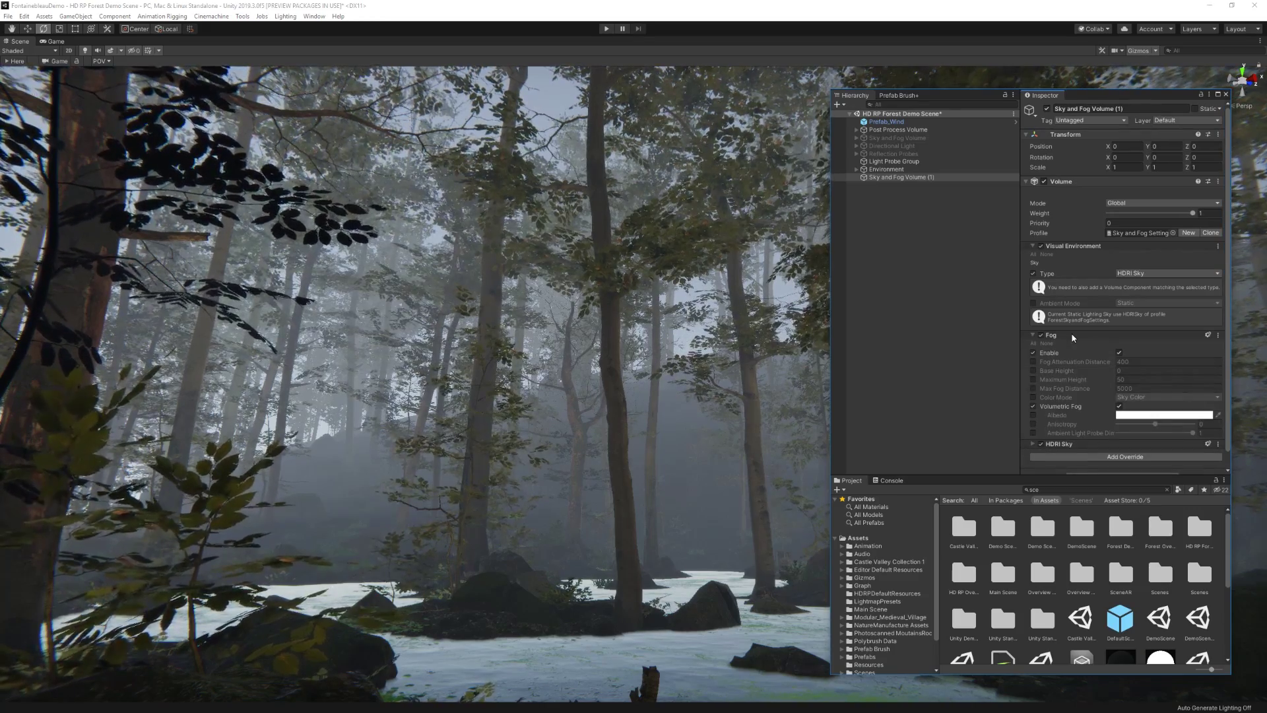
click(1033, 344)
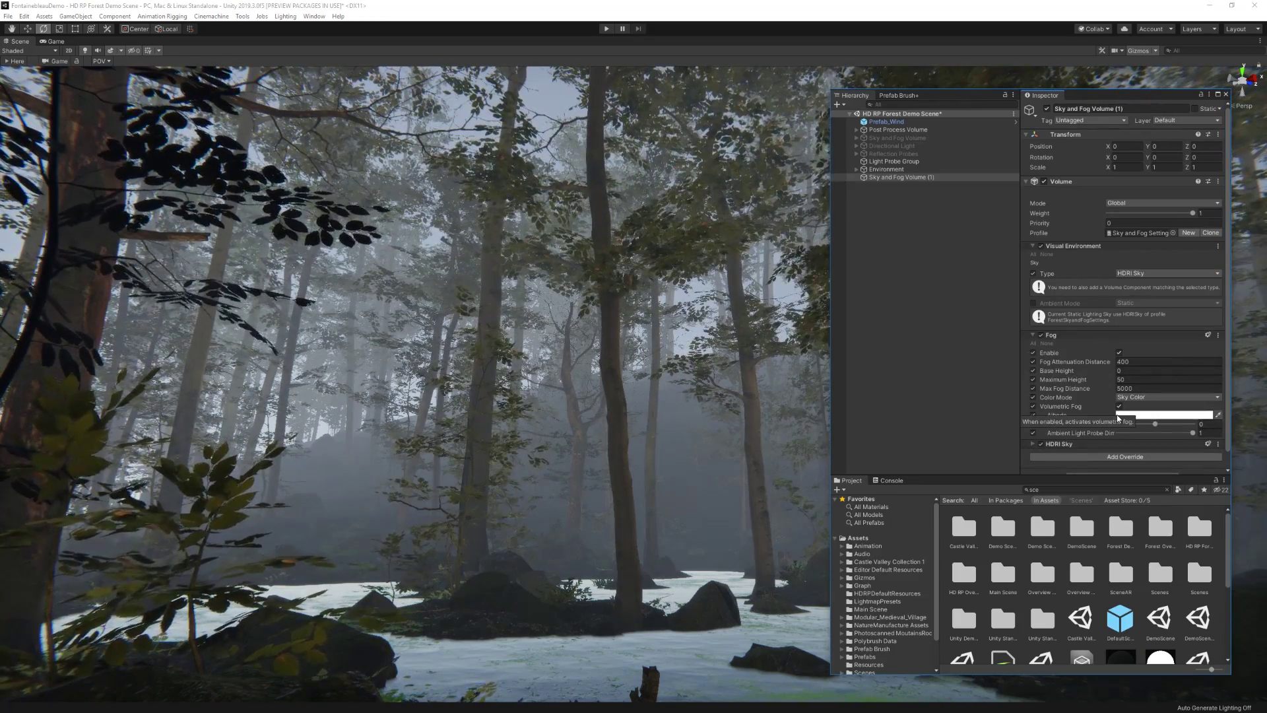
click(1062, 374)
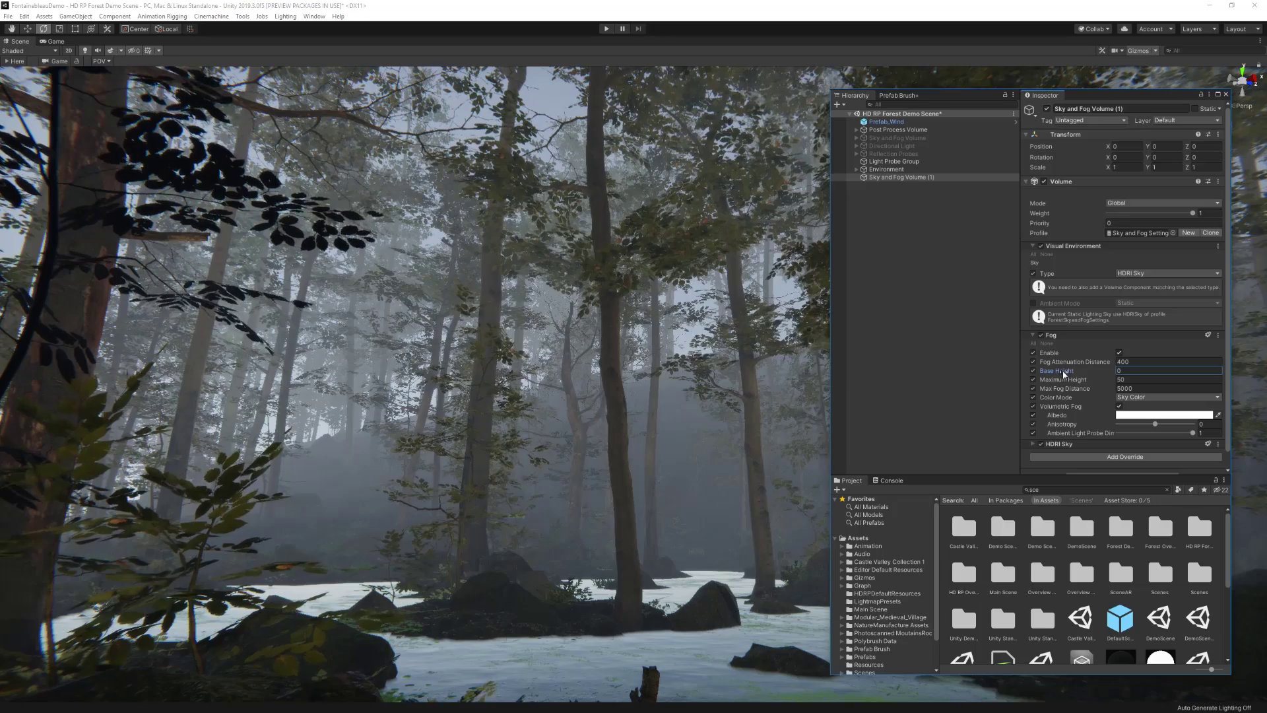
mouse_move(1064, 371)
mouse_down()
mouse_move(1254, 373)
mouse_move(132, 360)
mouse_move(182, 358)
mouse_move(435, 418)
mouse_move(278, 418)
mouse_move(1056, 371)
mouse_up()
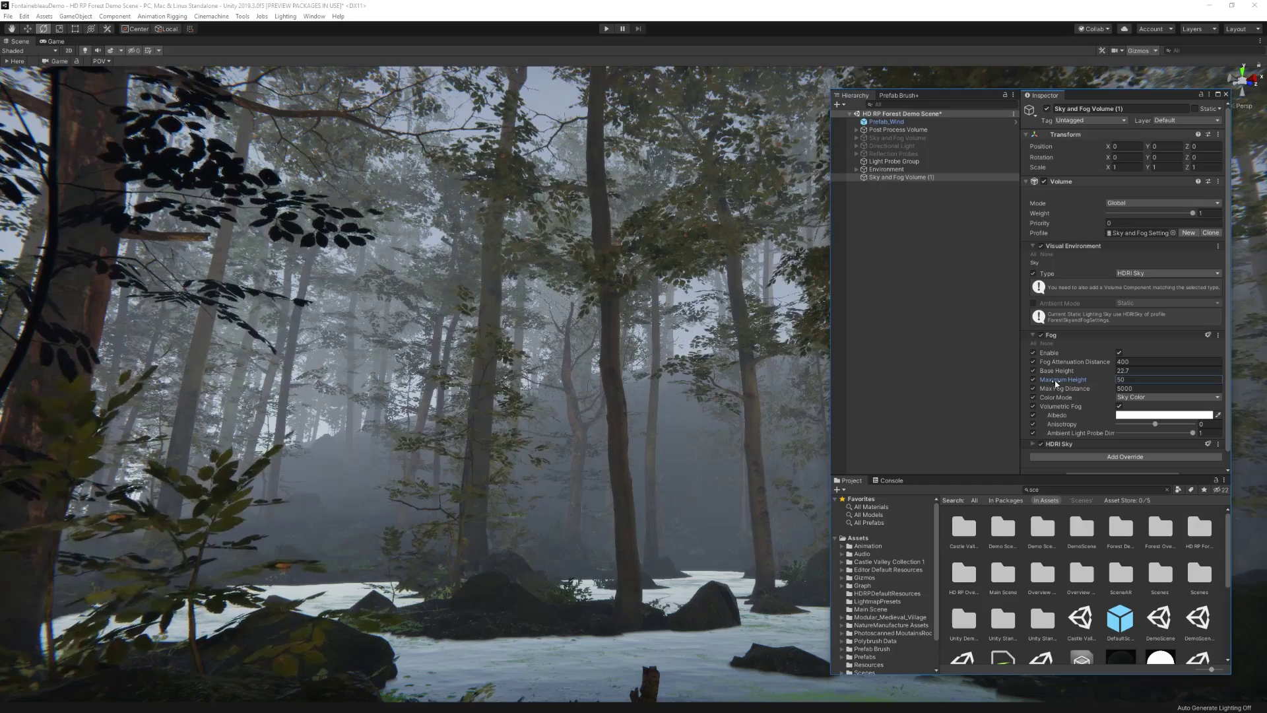
drag(1064, 371, 1076, 423)
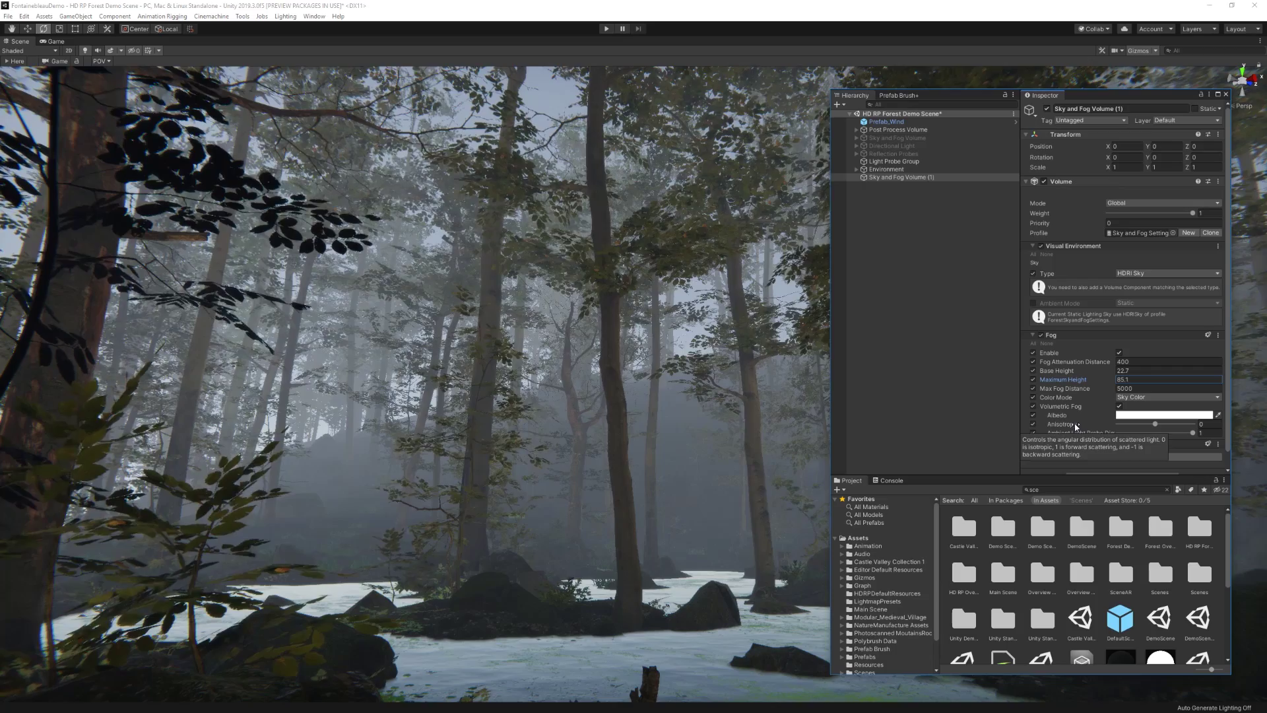
drag(1155, 424, 1185, 418)
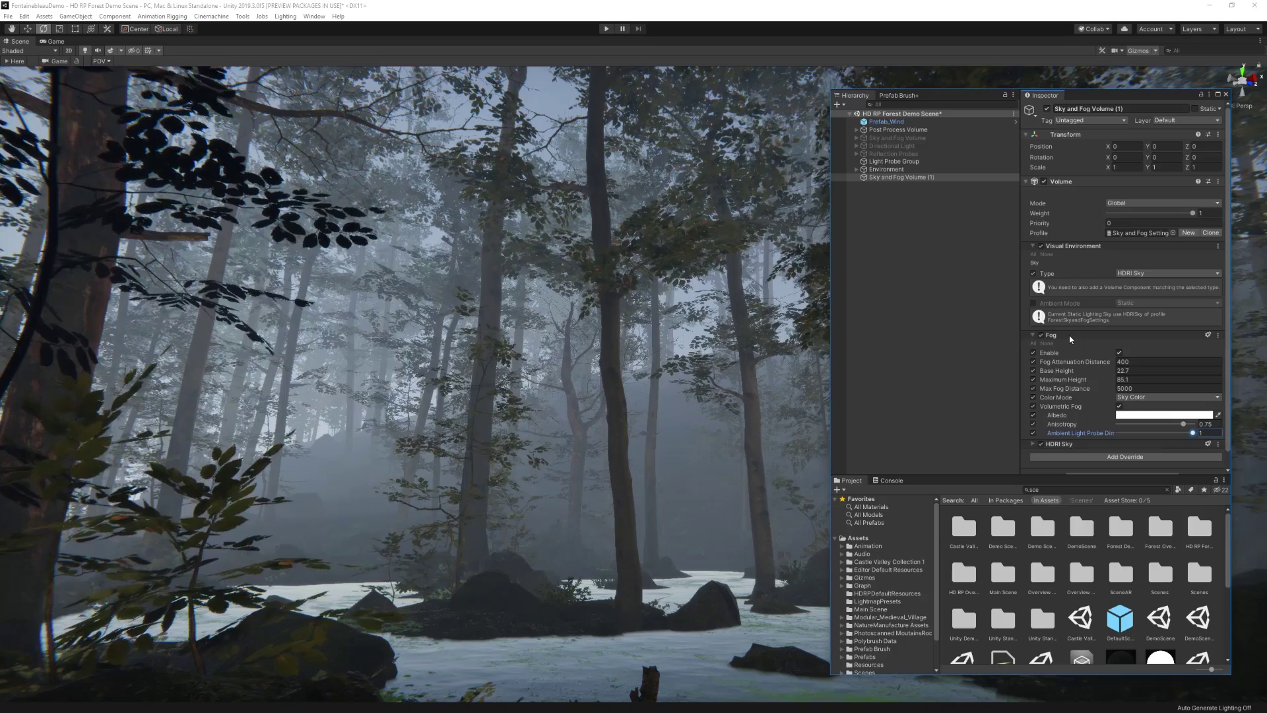
click(1071, 338)
click(1064, 246)
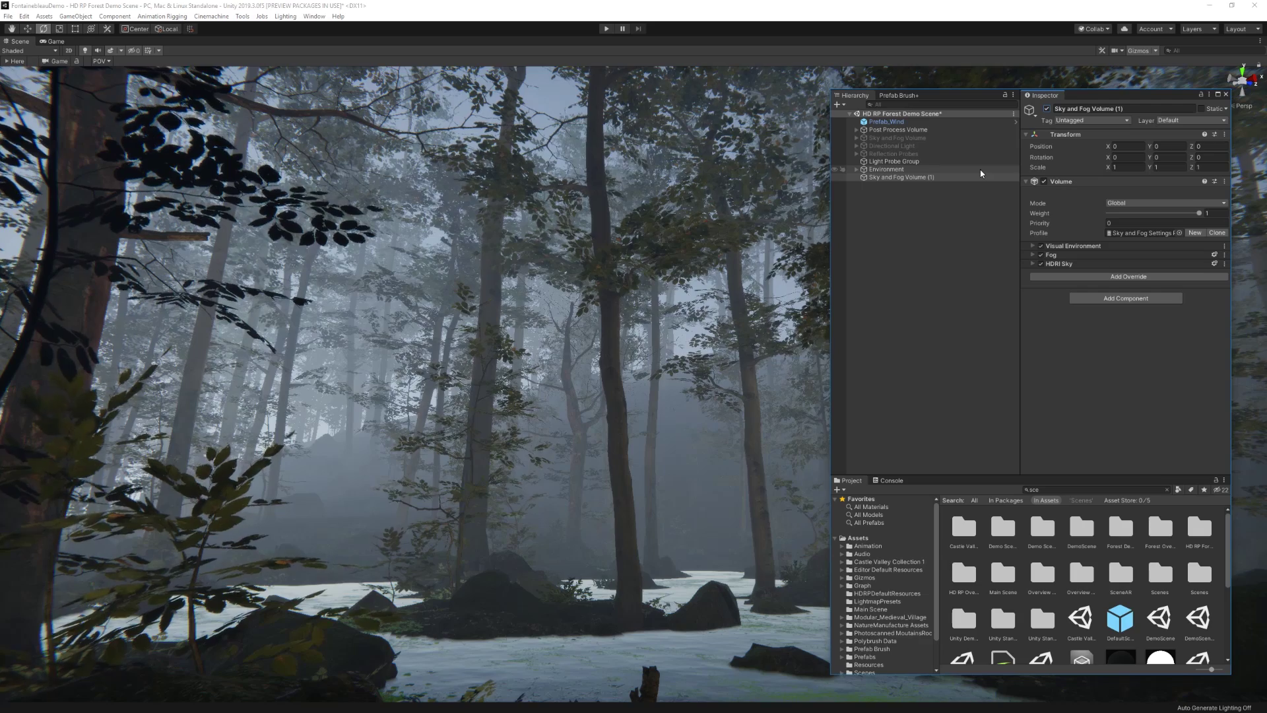
Add a new Directional Light, then move and rotate it to a new sun angle
click(75, 16)
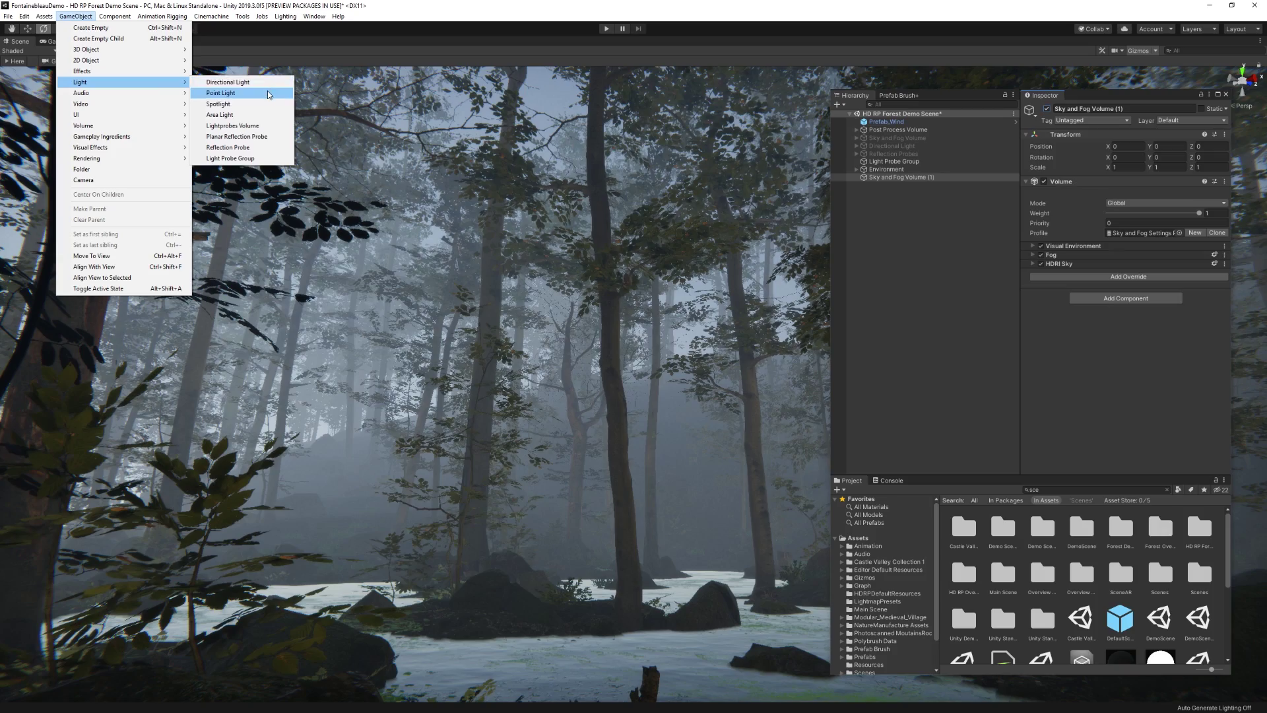
click(268, 84)
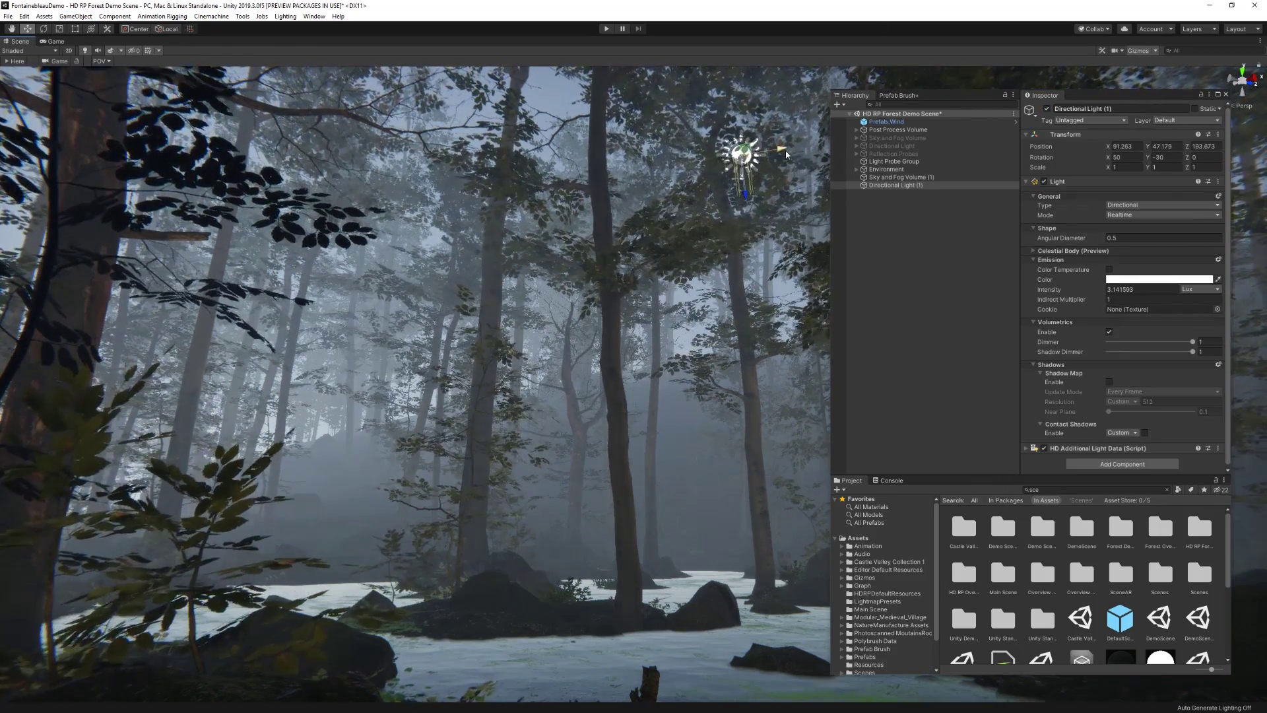
drag(786, 154, 722, 157)
key(e)
drag(602, 176, 516, 213)
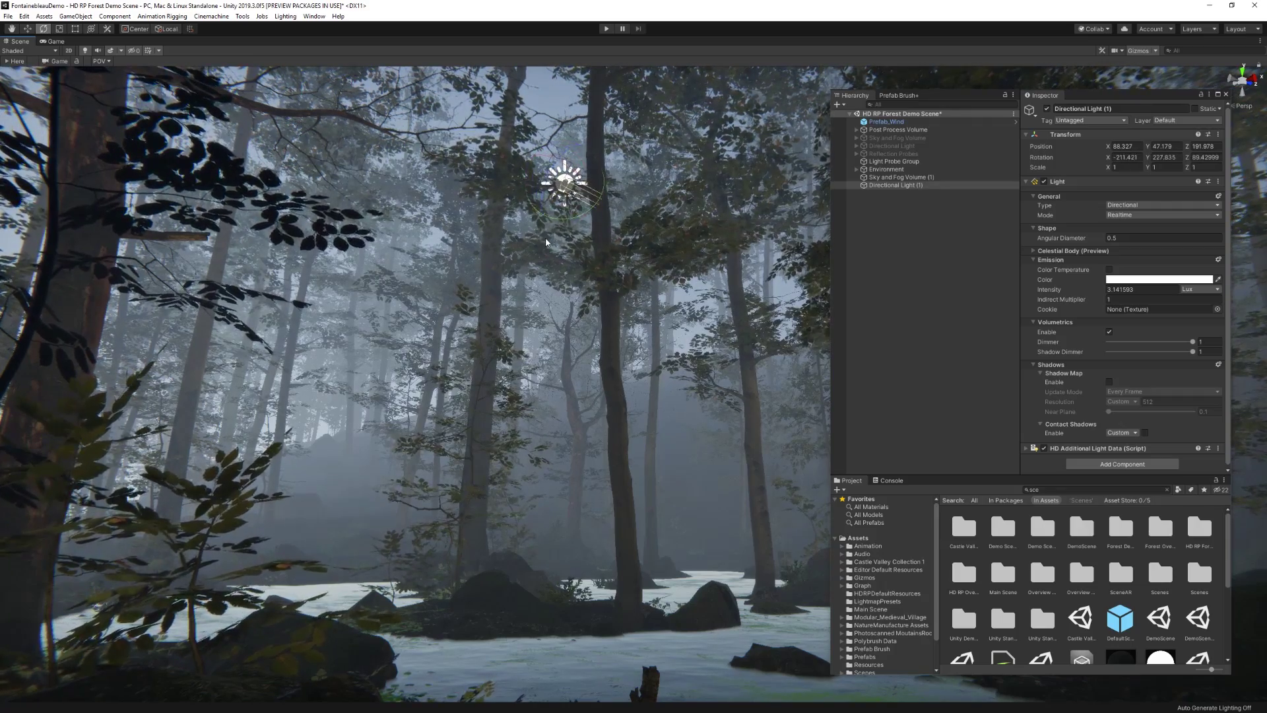
Set the new light's intensity to 1000 Lux
click(1055, 291)
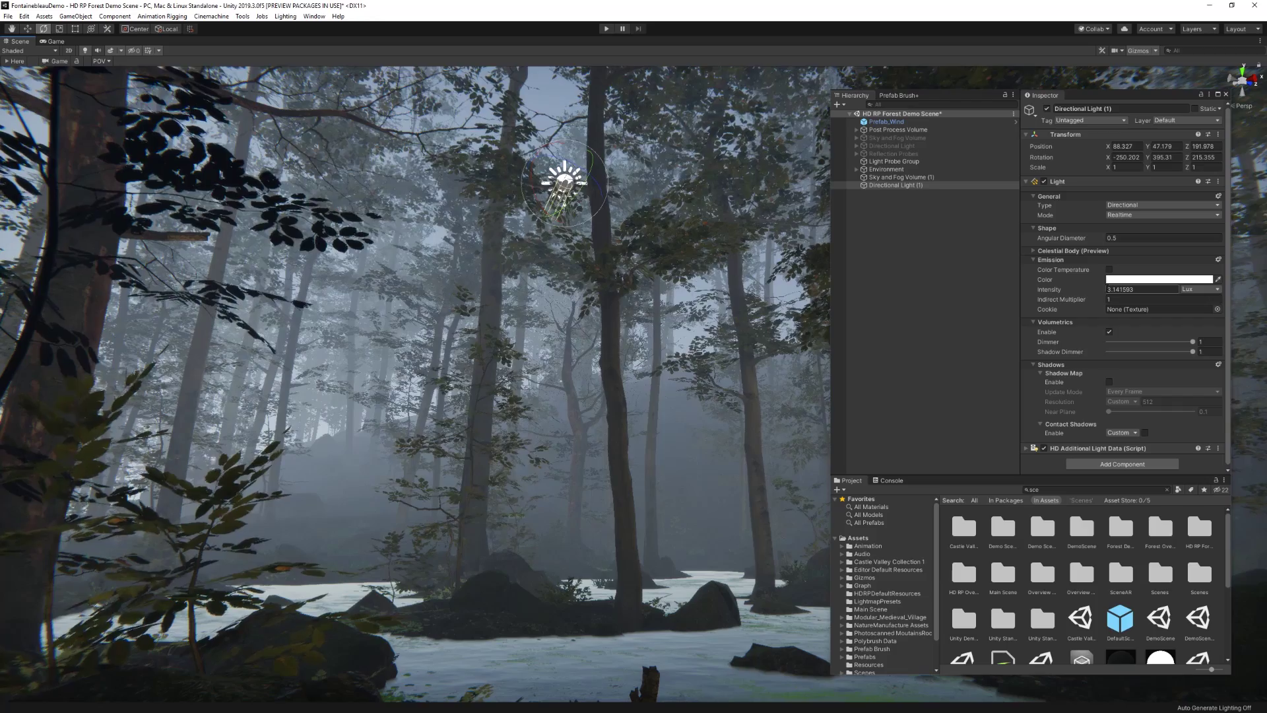
click(1197, 293)
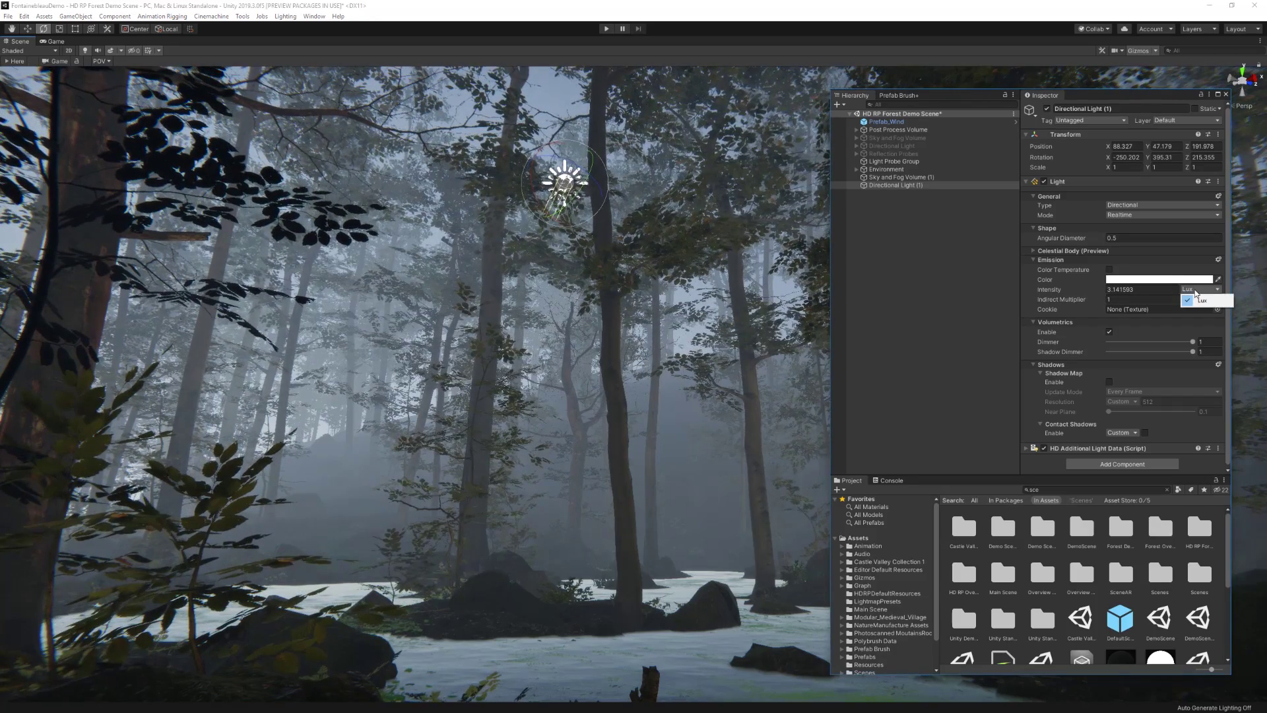
click(1057, 288)
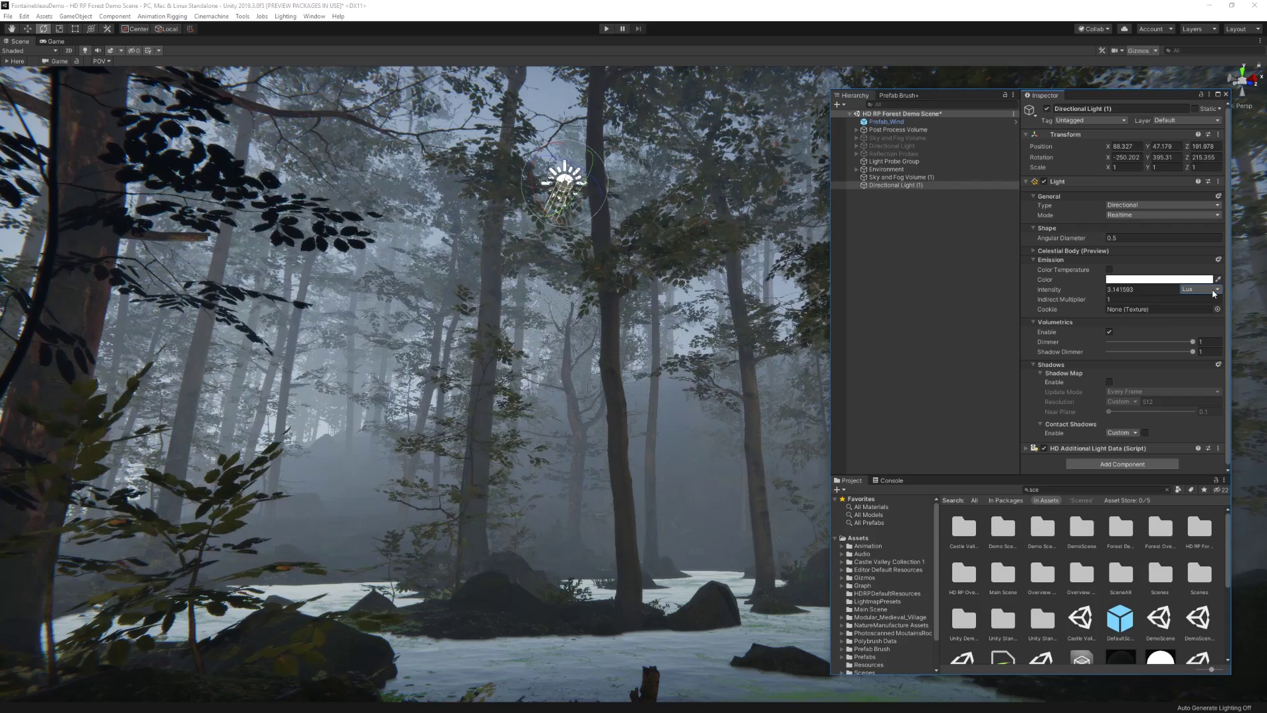
click(895, 184)
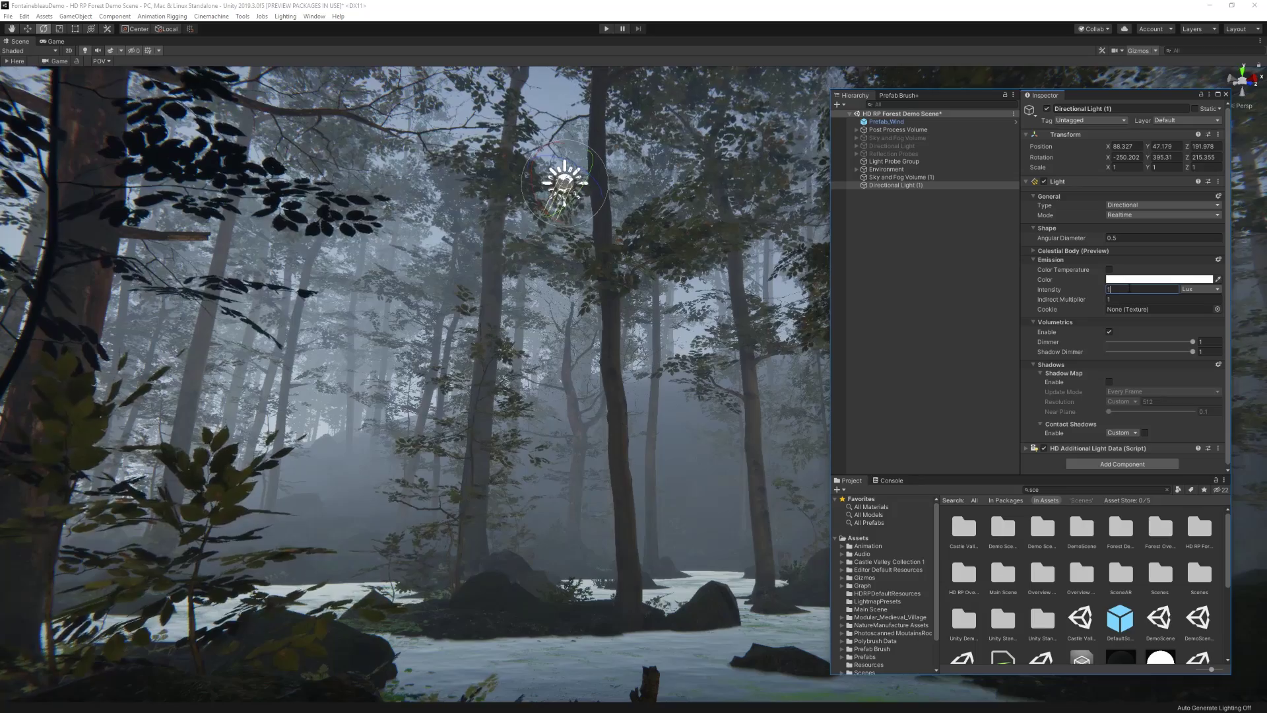
text(0000)
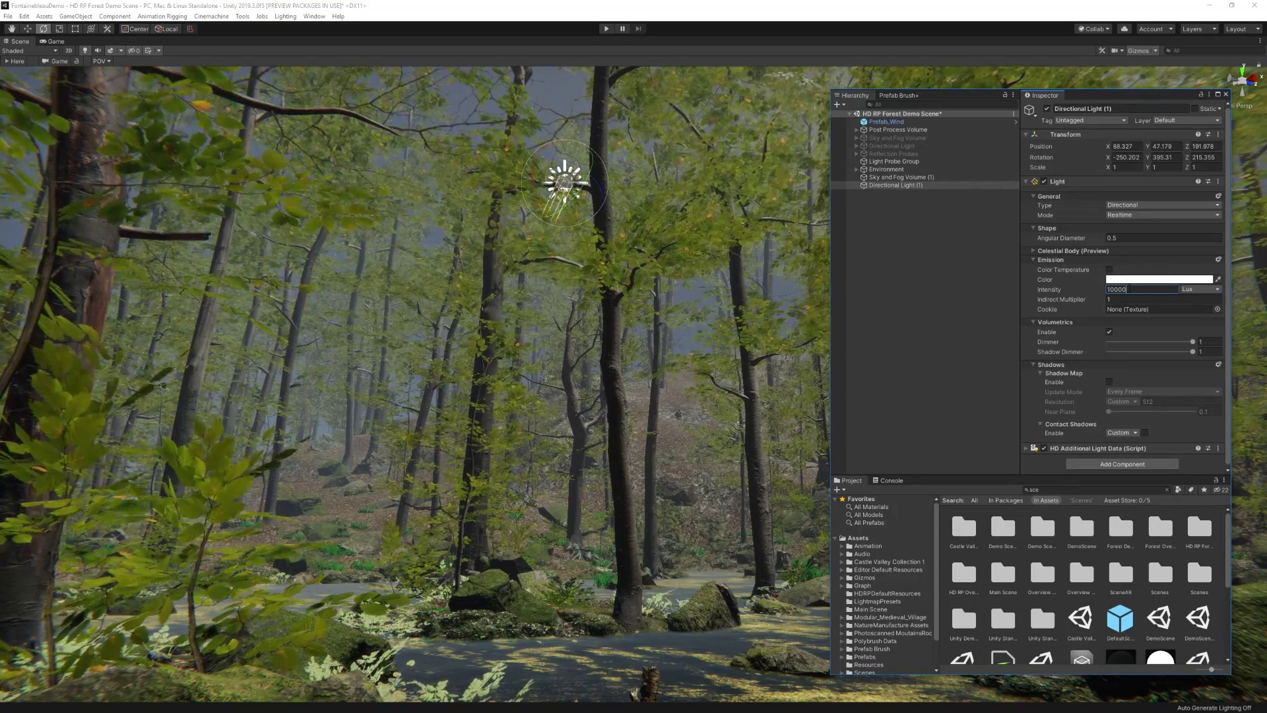
double_click(1174, 289)
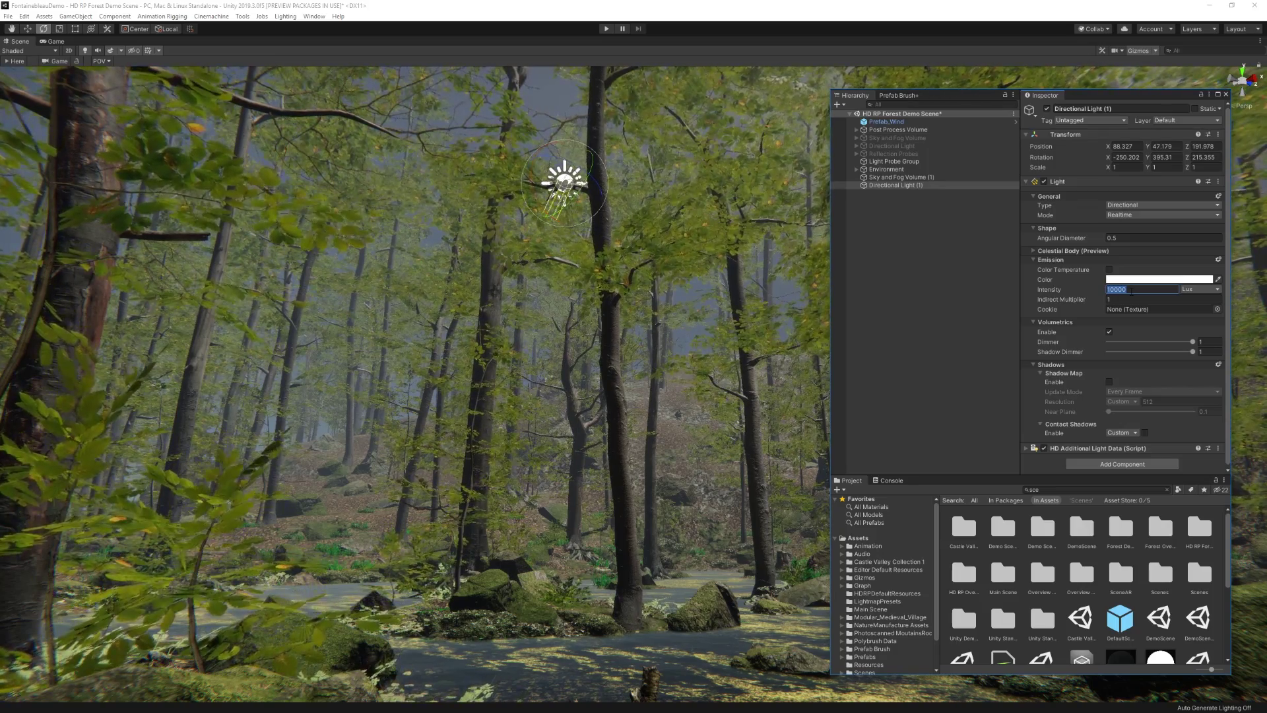
click(1138, 289)
key(BackSpace)
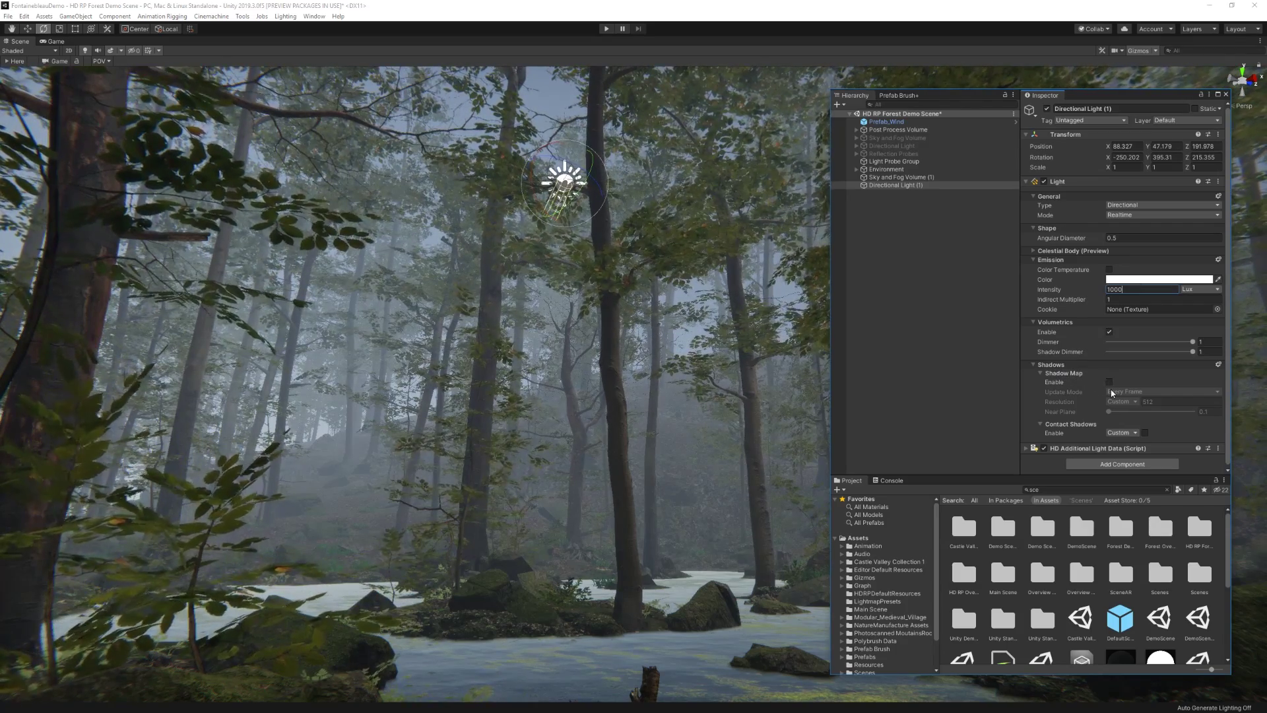
Enable the light's shadow map and set its intensity to 10000 Lux
click(1110, 382)
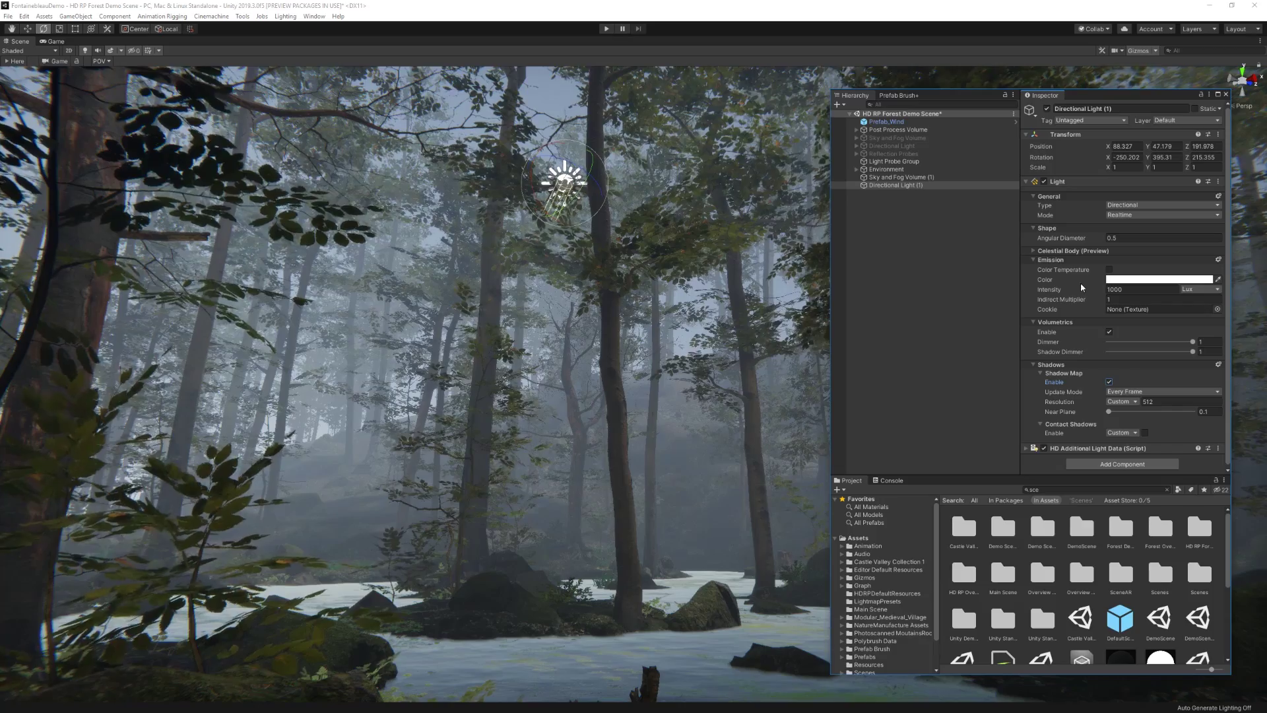
click(1134, 288)
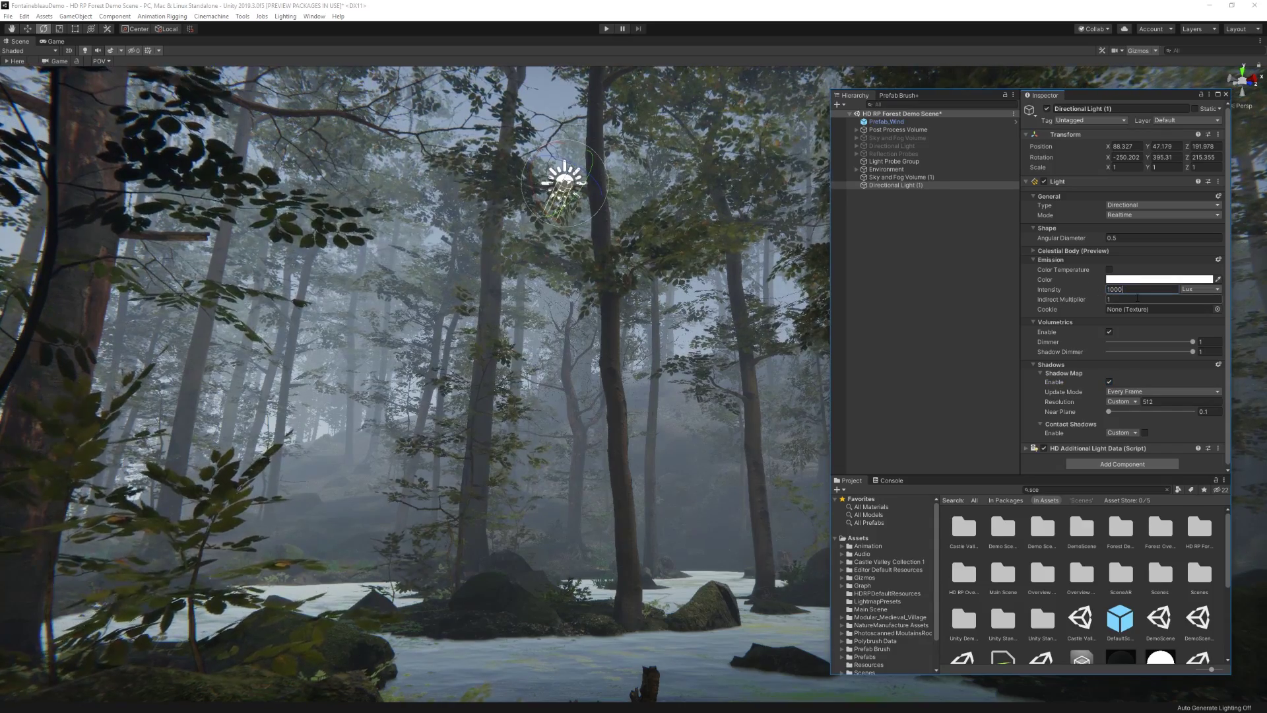
text(10000)
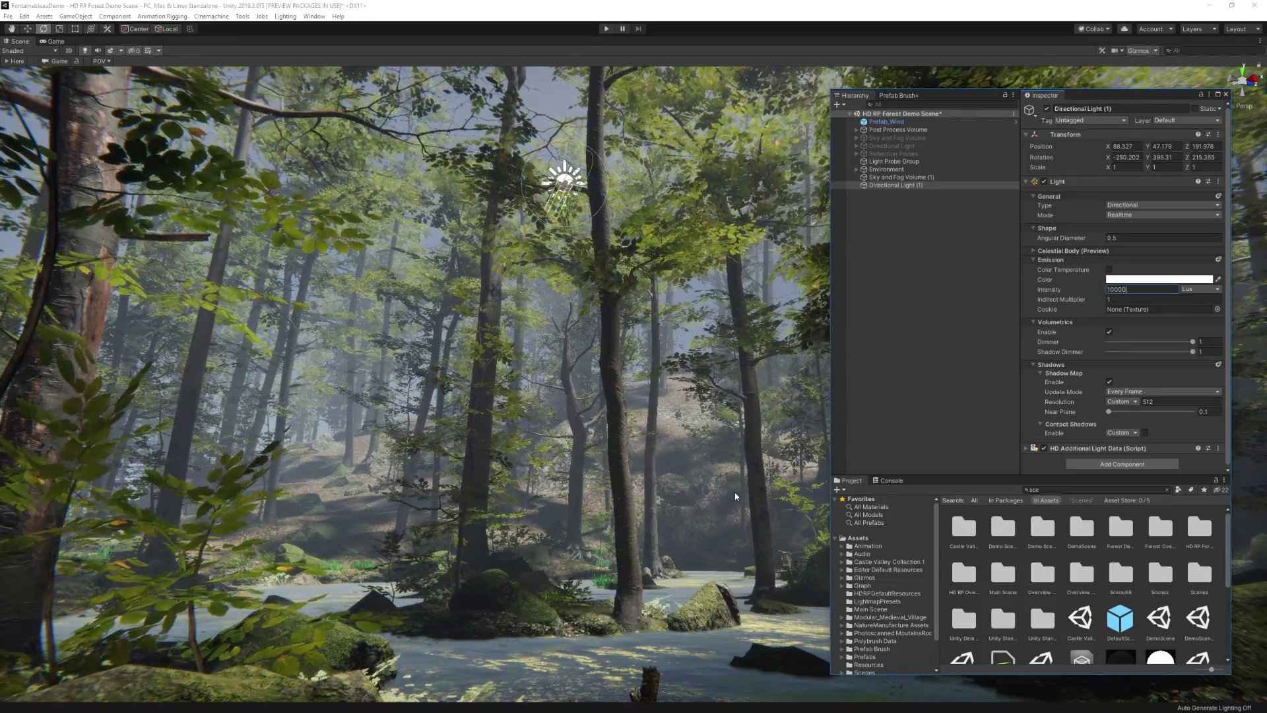
Re-angle the light and set its Contact Shadows quality to High
mouse_move(566, 198)
mouse_down()
mouse_move(579, 209)
mouse_move(641, 171)
mouse_move(565, 198)
mouse_move(537, 173)
mouse_move(552, 200)
mouse_move(558, 177)
mouse_up()
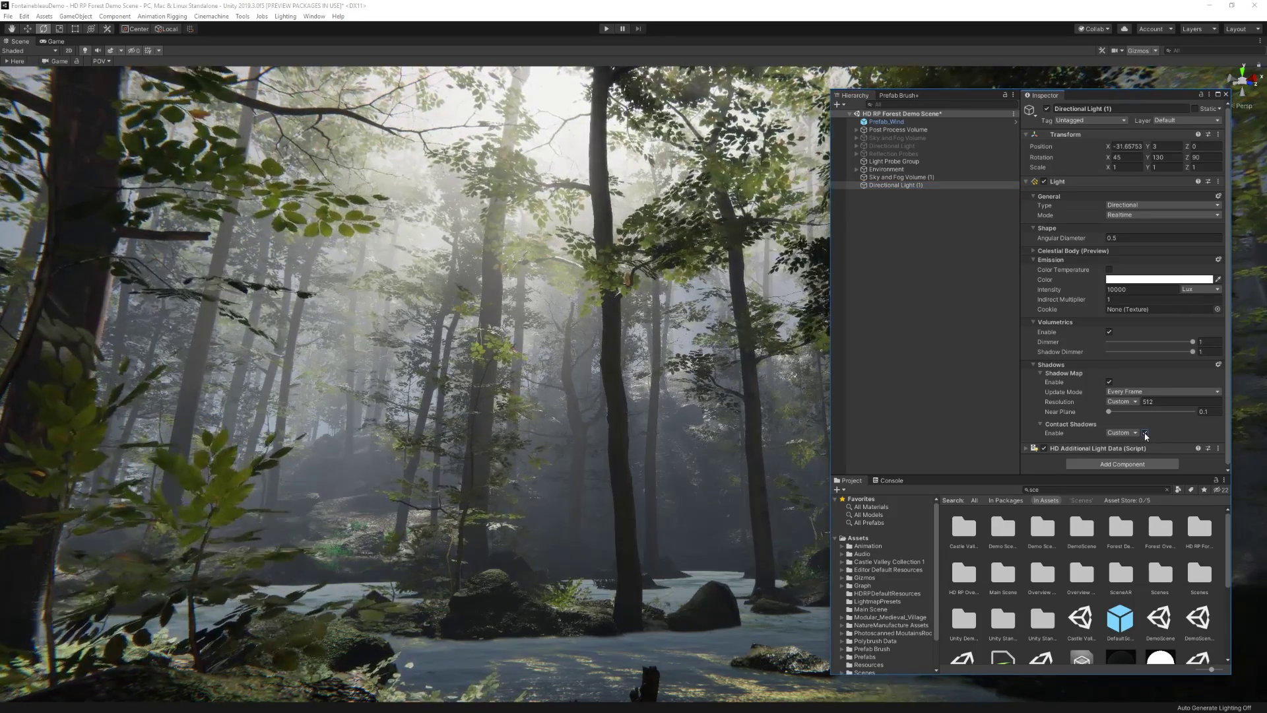
click(1122, 432)
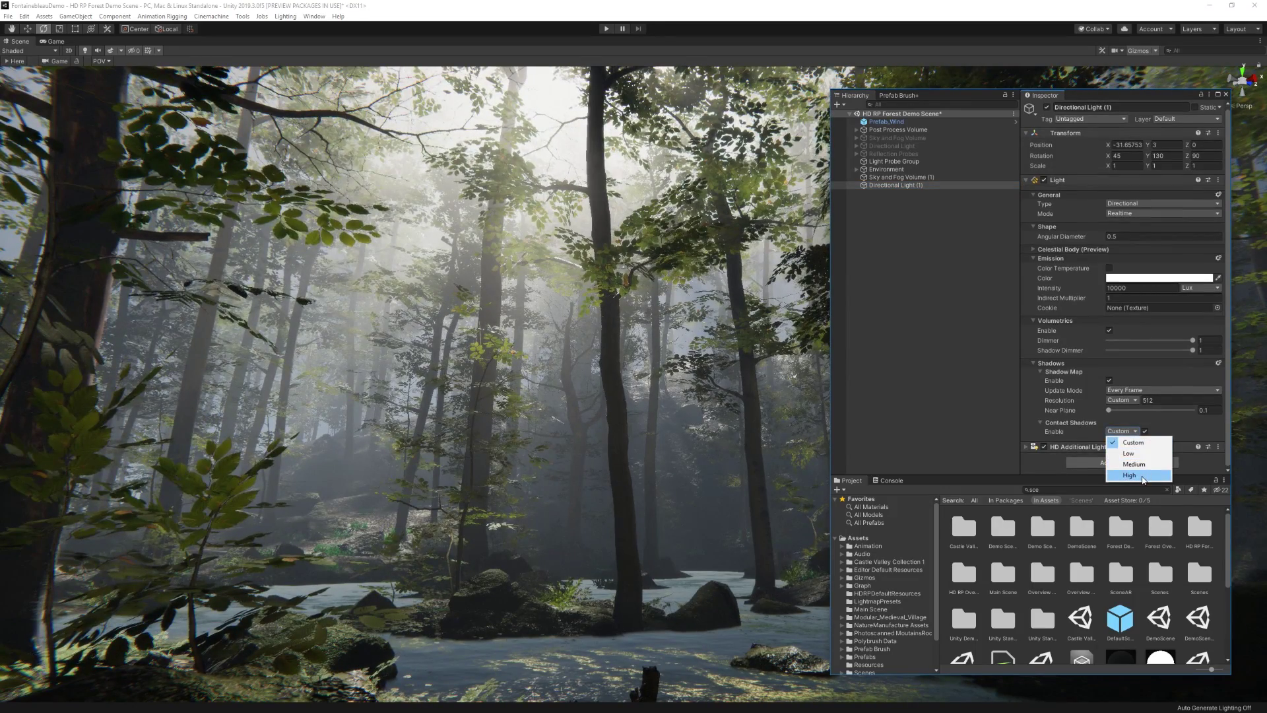
click(1144, 476)
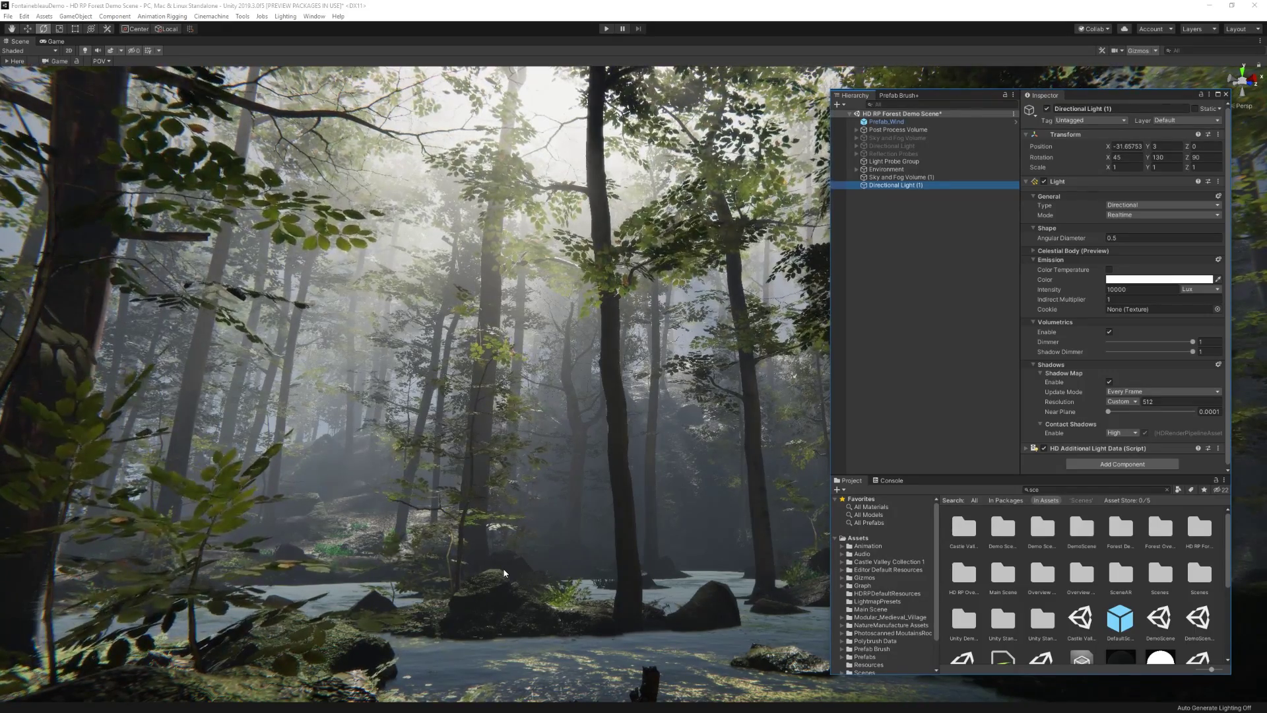
click(1200, 424)
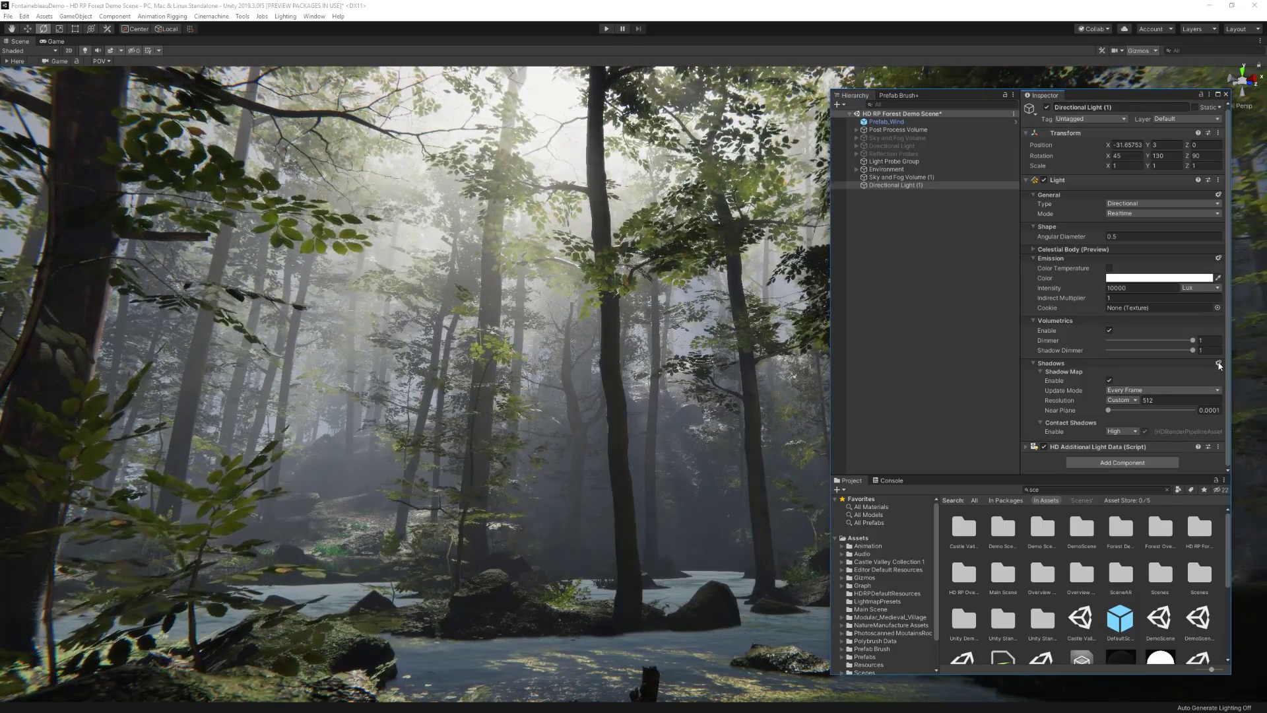
Reveal the extra shadow options and tune the Shadow Map Dimmer to about 0.9
click(1219, 364)
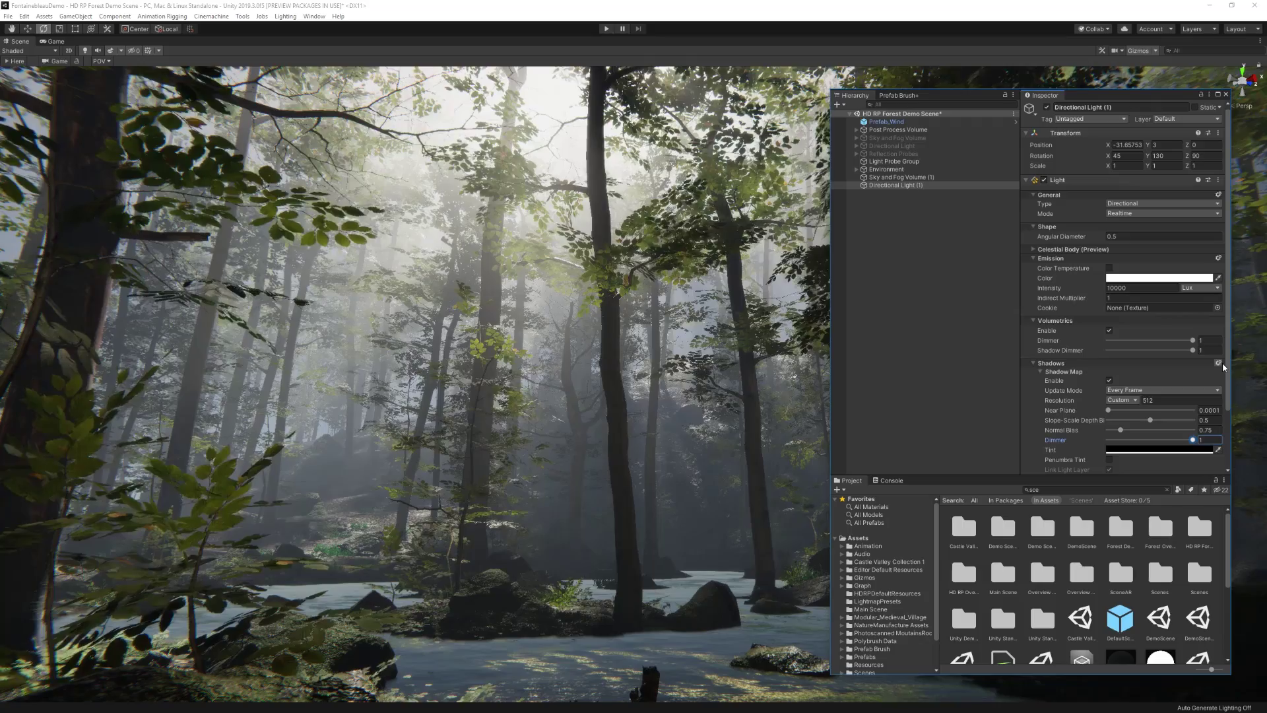
drag(1192, 440, 1117, 450)
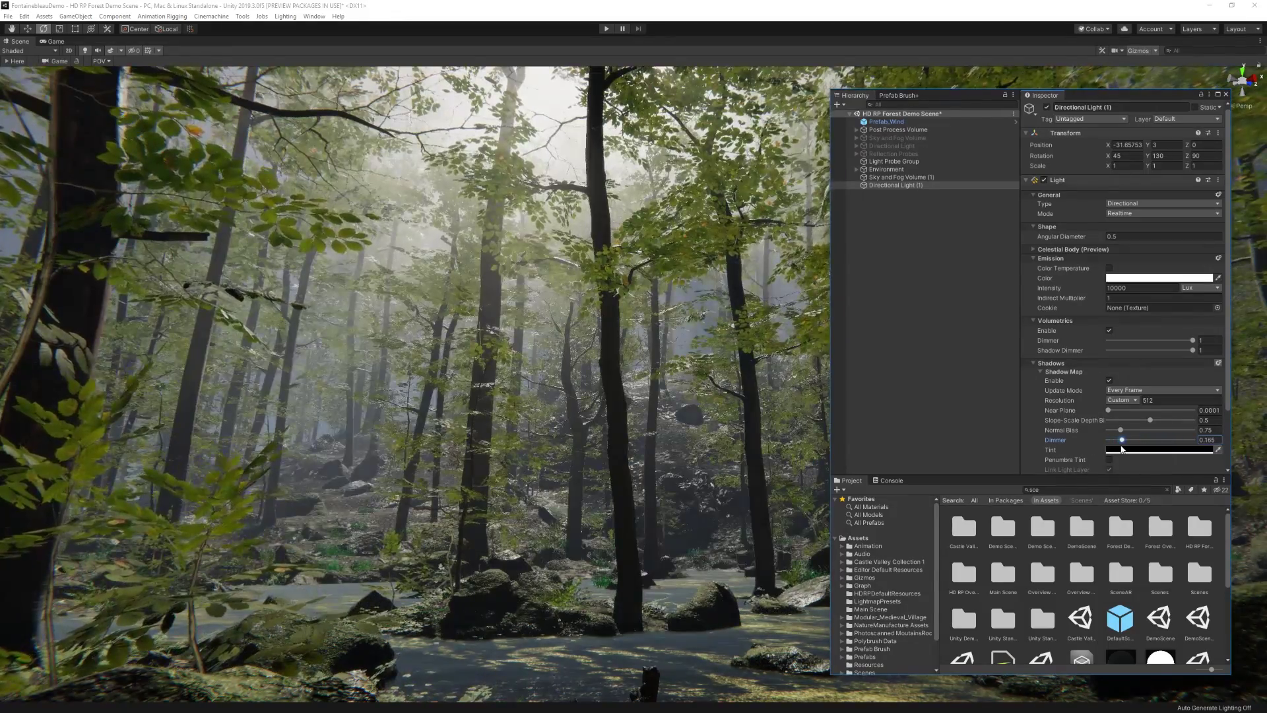
drag(1122, 449, 1193, 441)
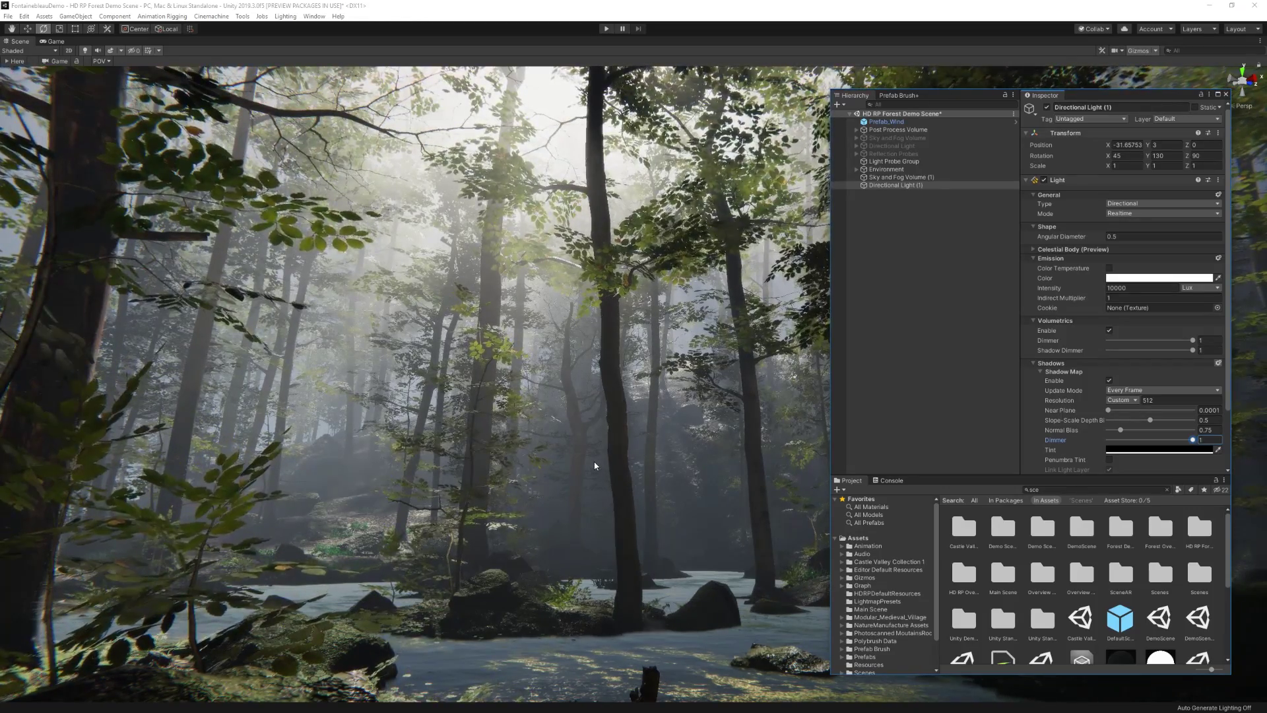
click(1181, 440)
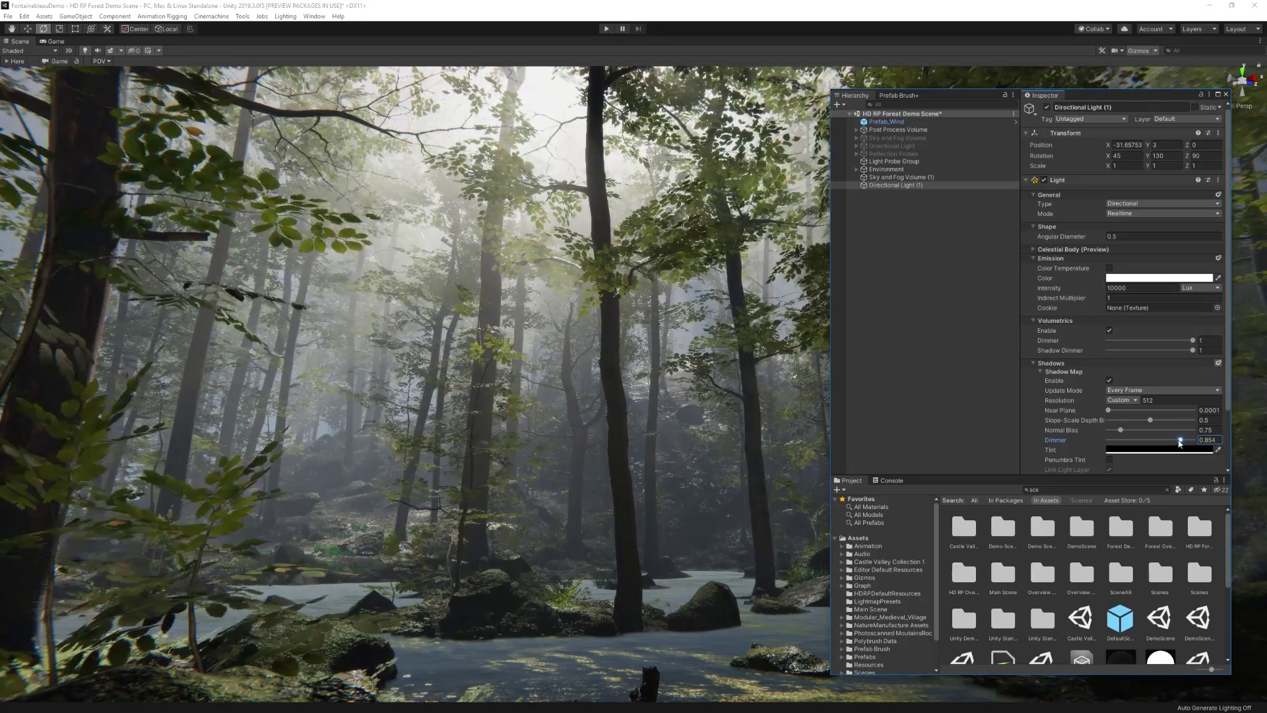
drag(1180, 442, 1177, 440)
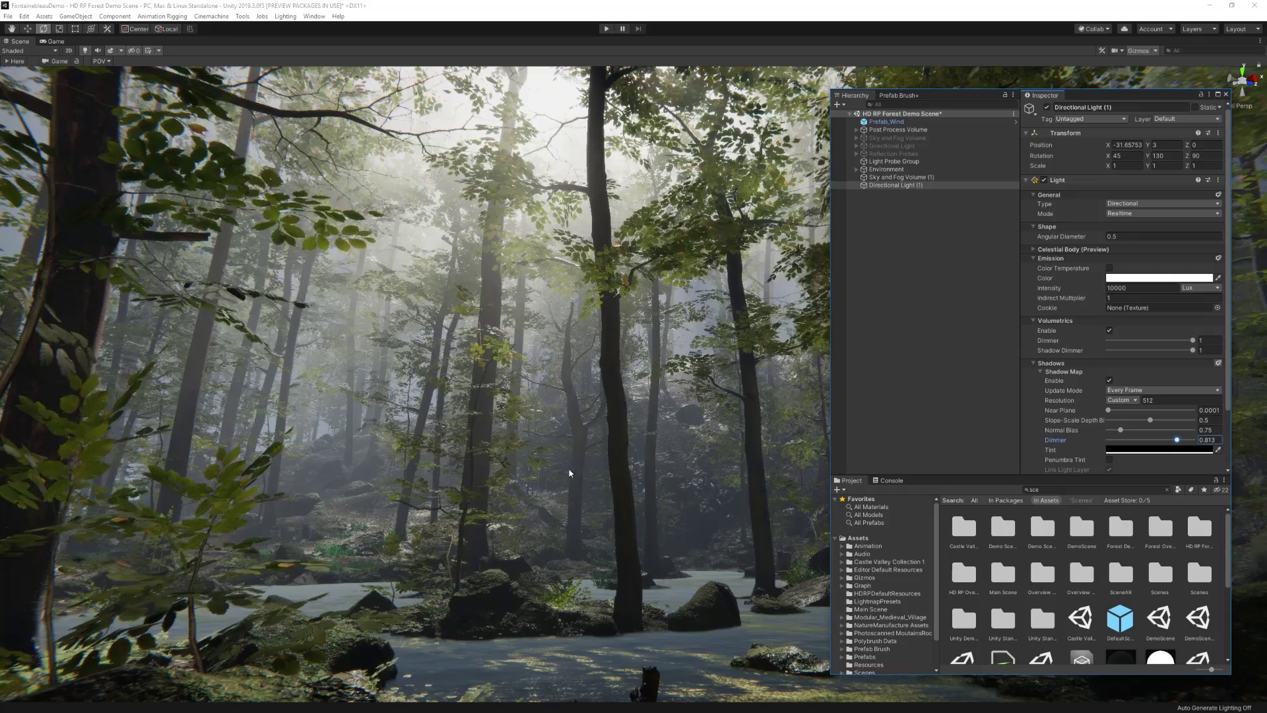
click(1181, 440)
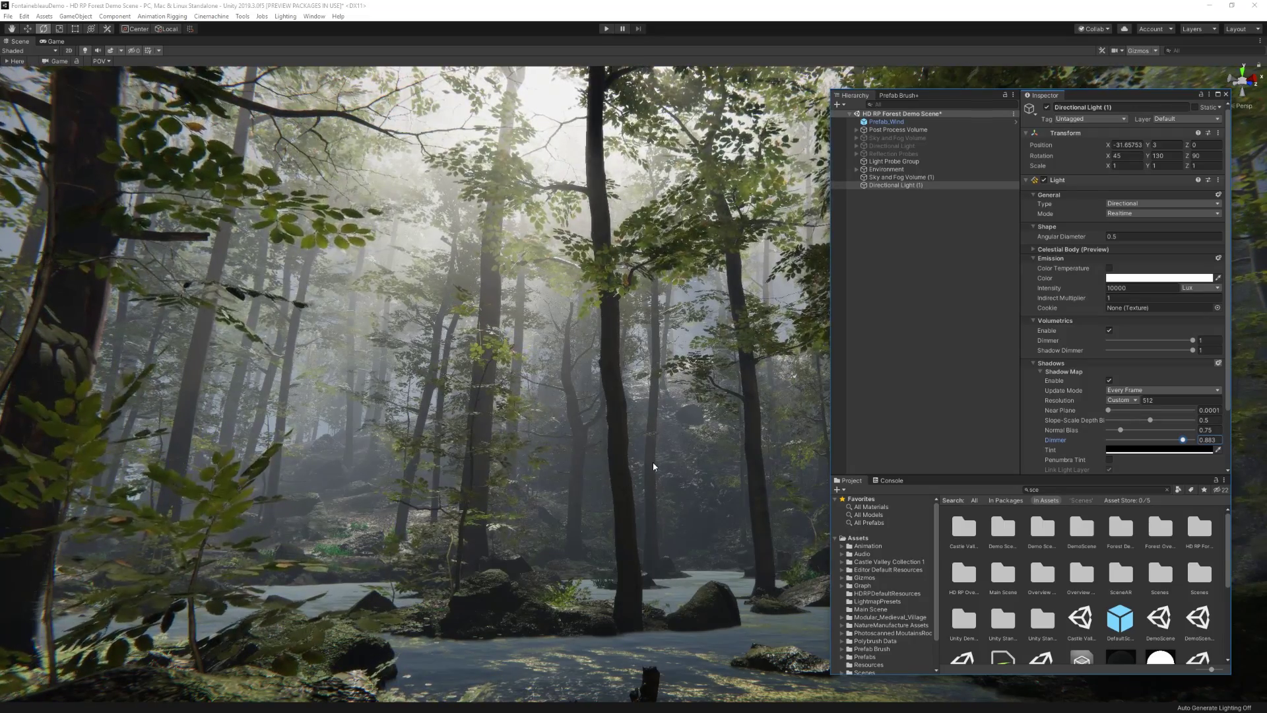
drag(1183, 440, 1186, 441)
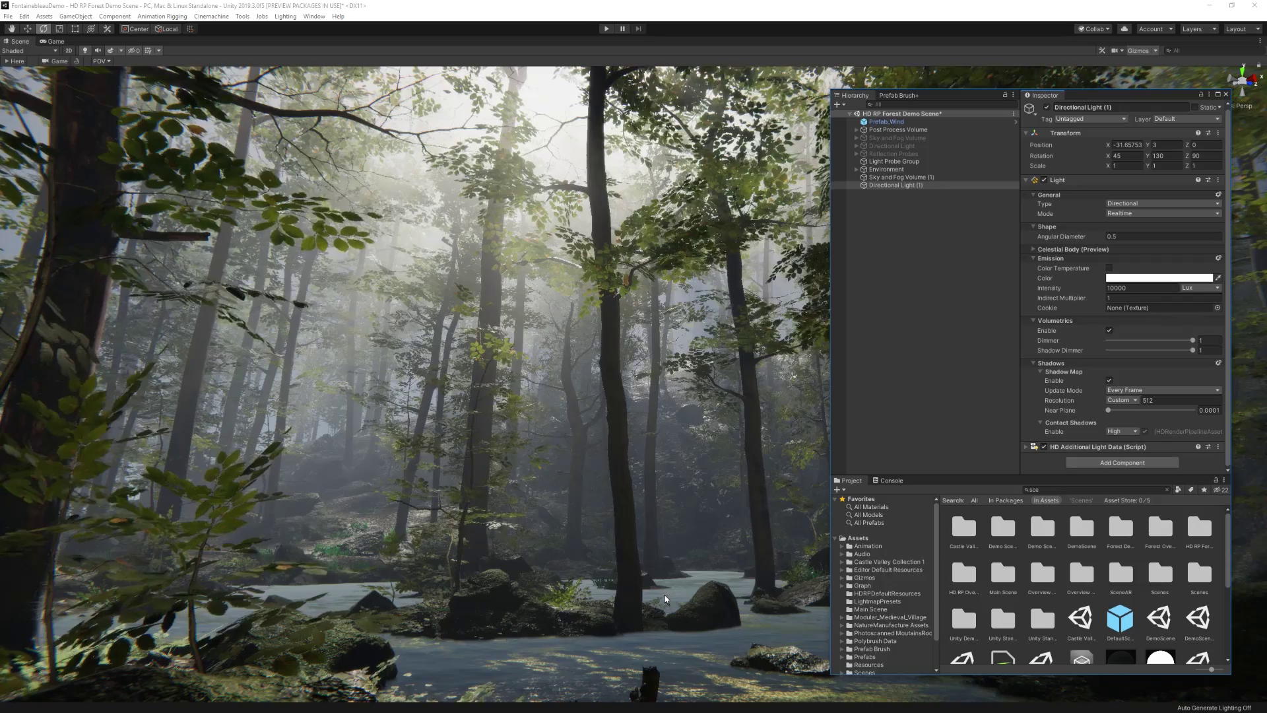
Add a Contact Shadows override to Sky and Fog Volume (1), overriding all settings and enabled
click(934, 179)
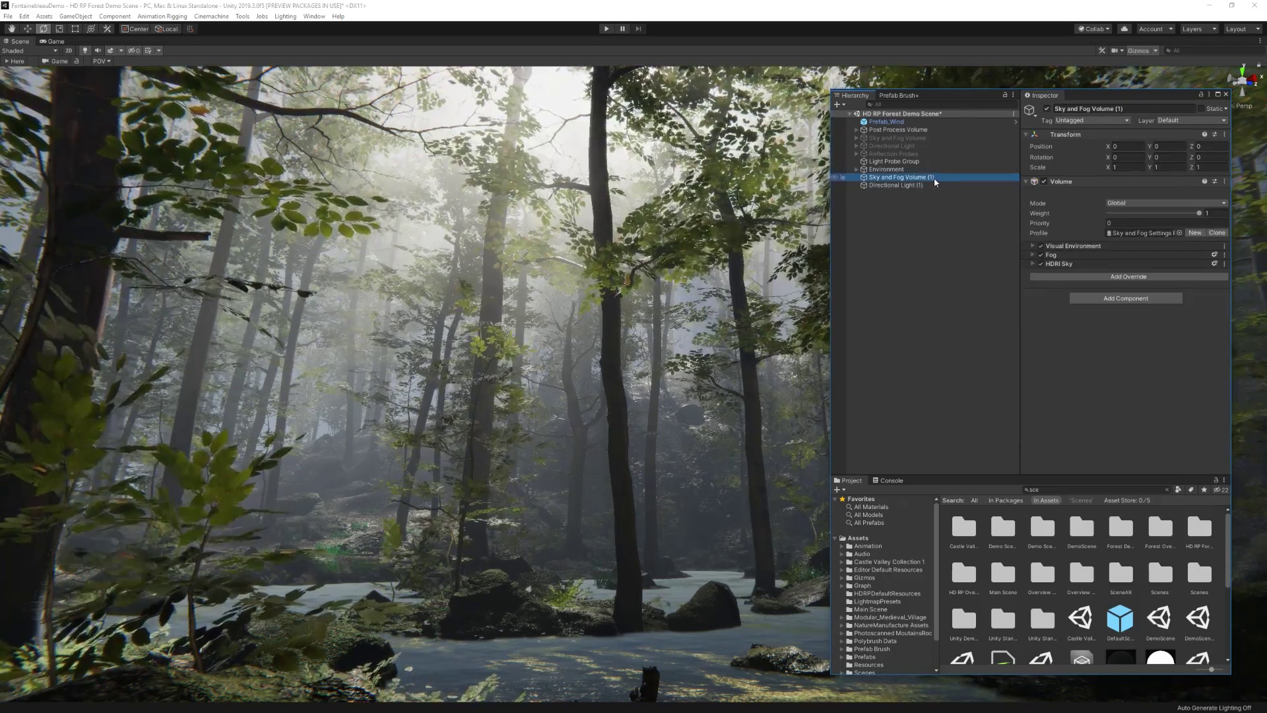
click(1061, 277)
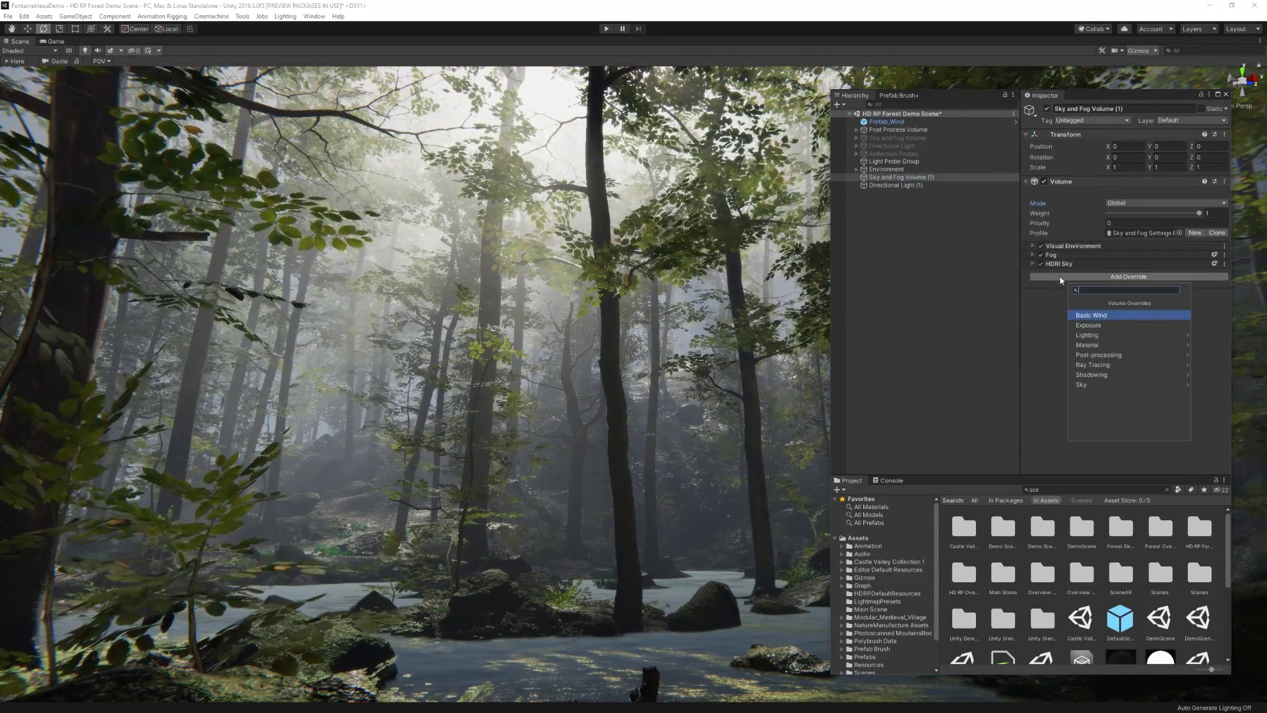
text(contact)
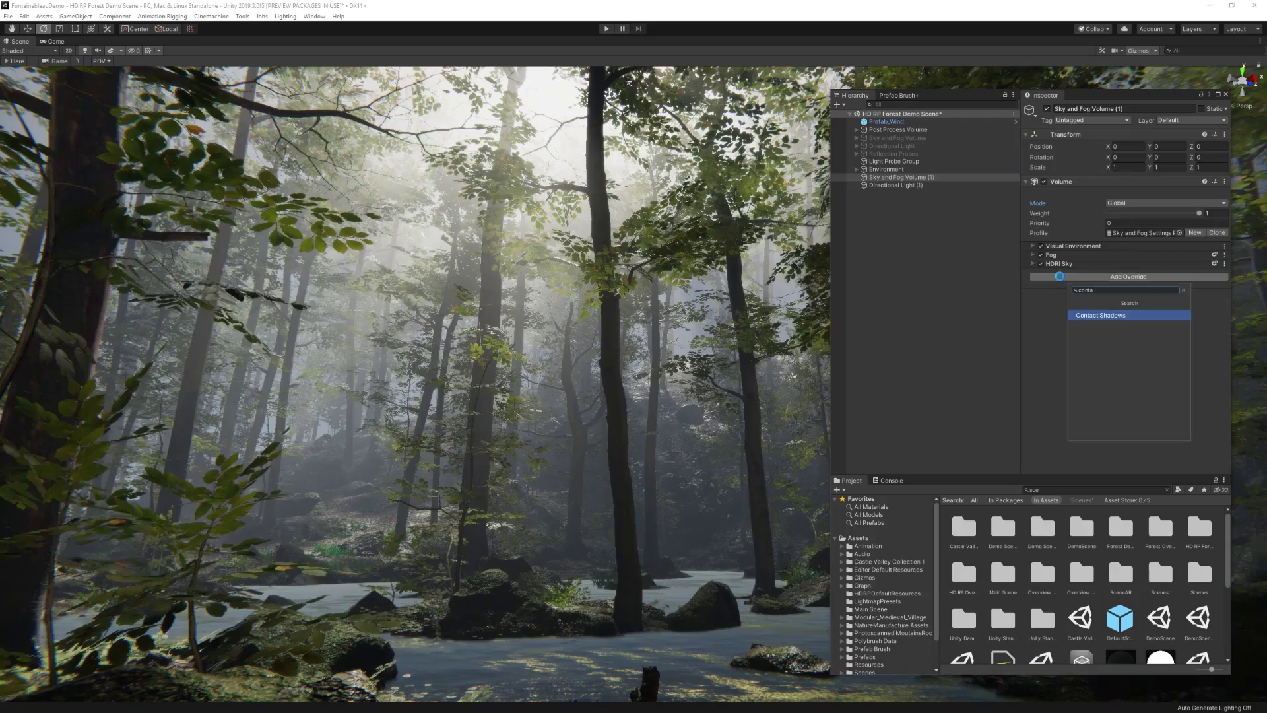
key(Return)
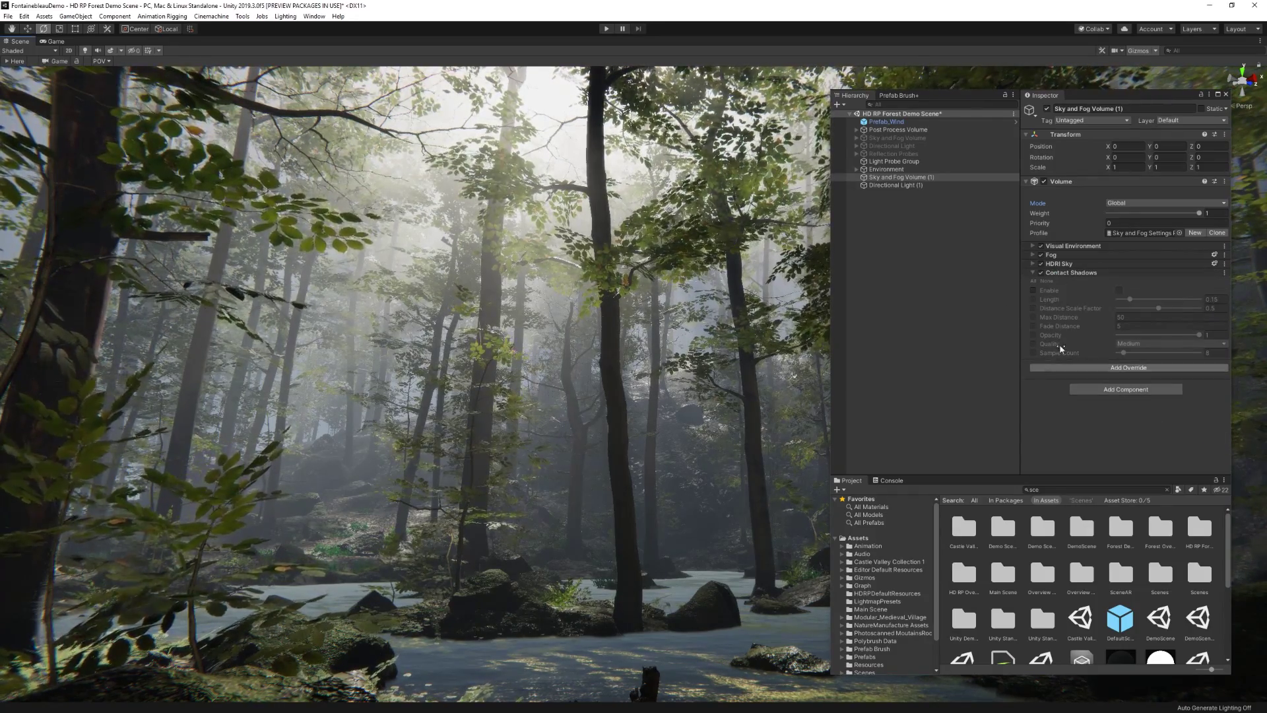
click(1035, 281)
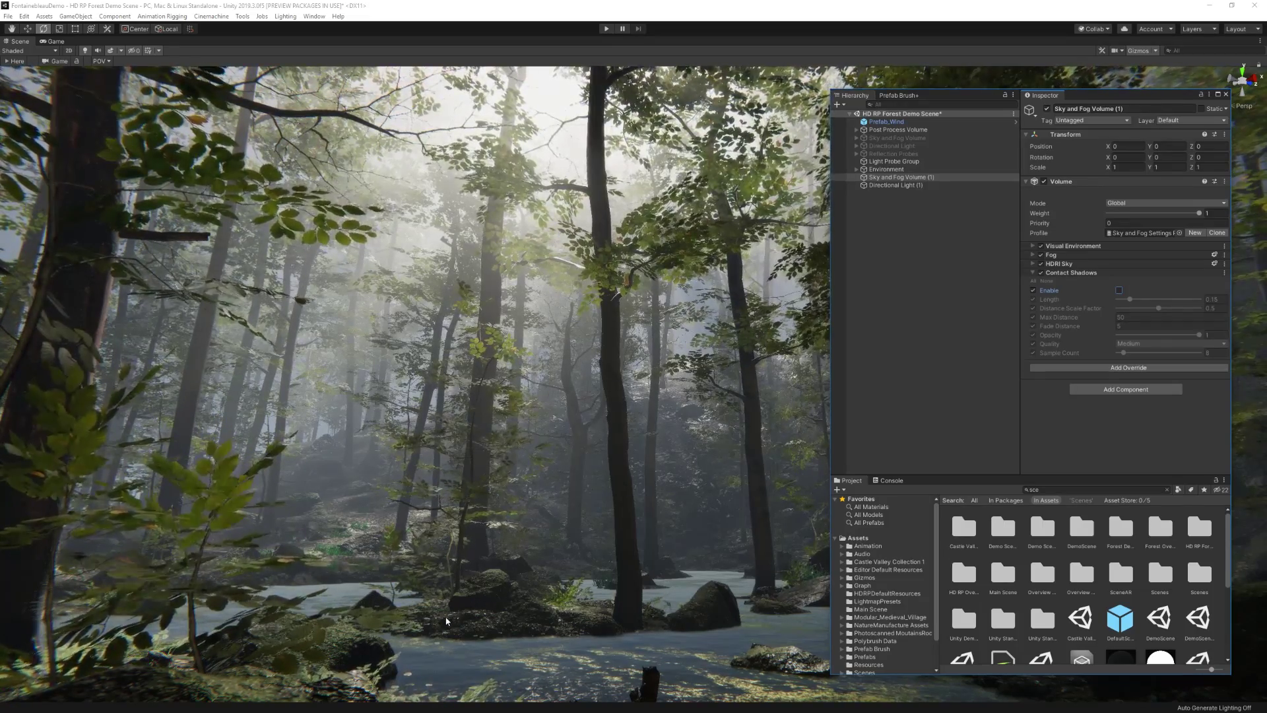
click(1042, 272)
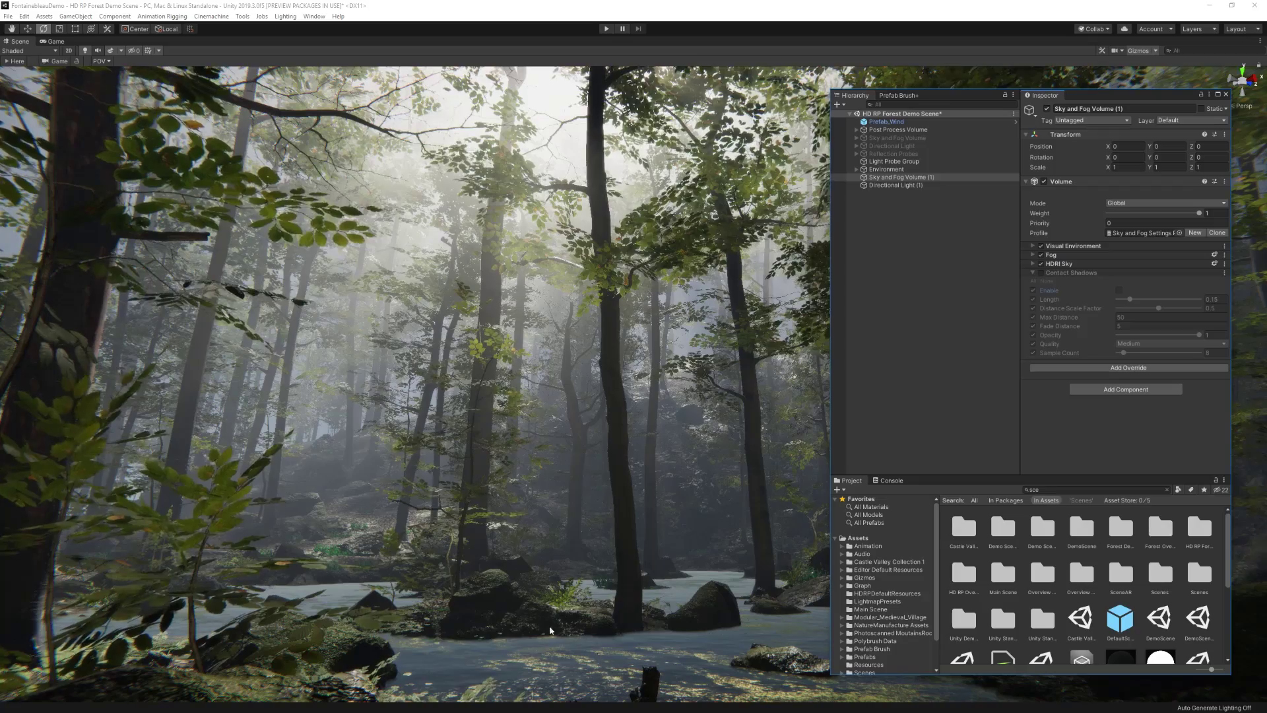
click(1042, 273)
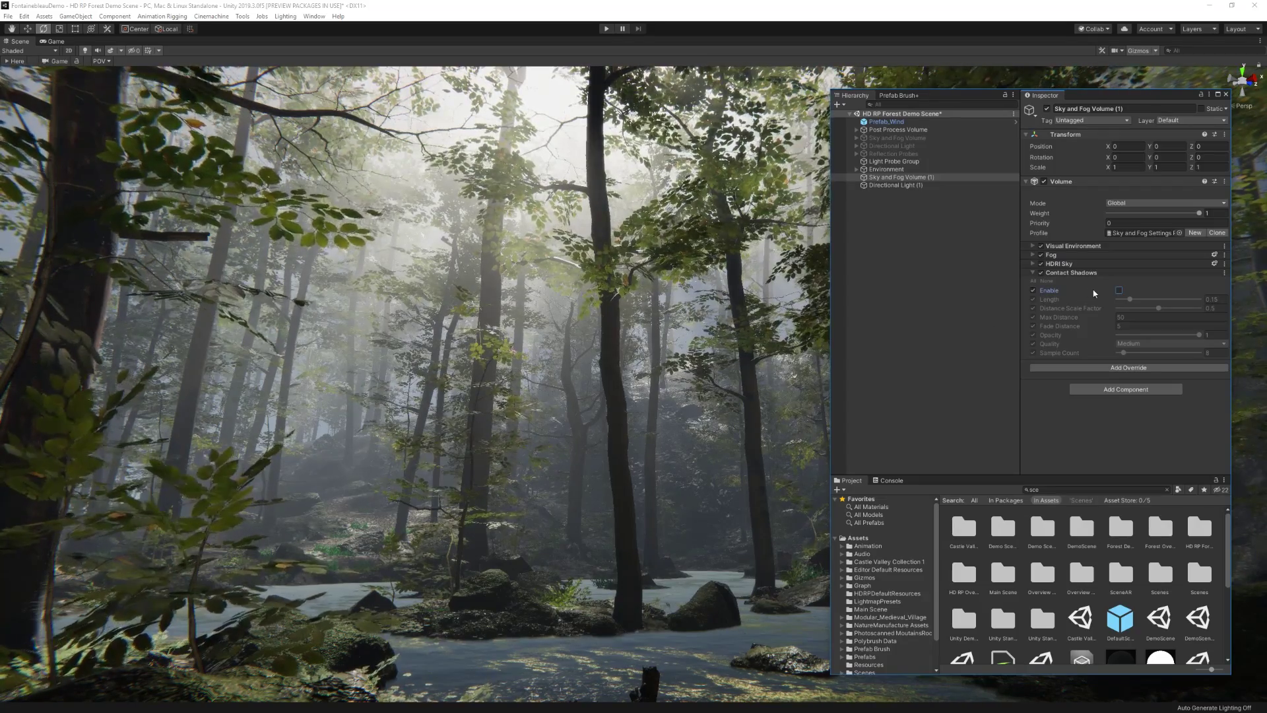
click(1119, 289)
Set contact shadow opacity to 0.6 and quality to High
click(1051, 255)
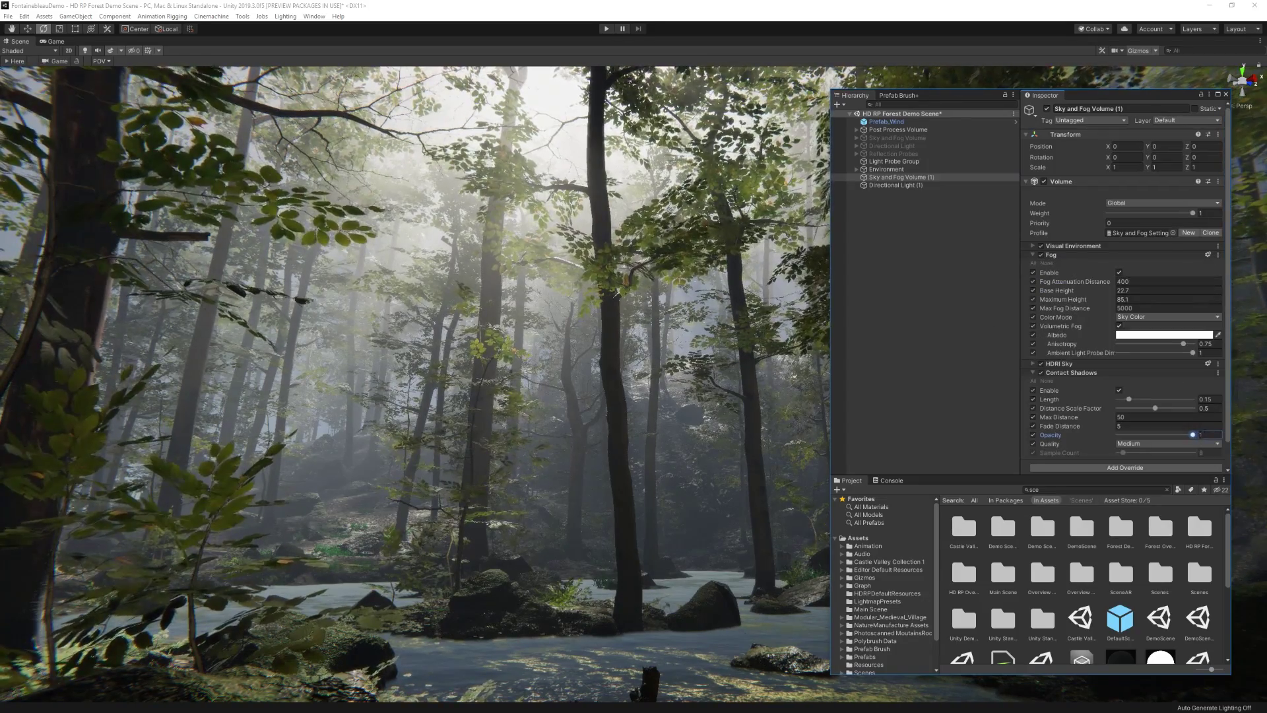
click(1208, 435)
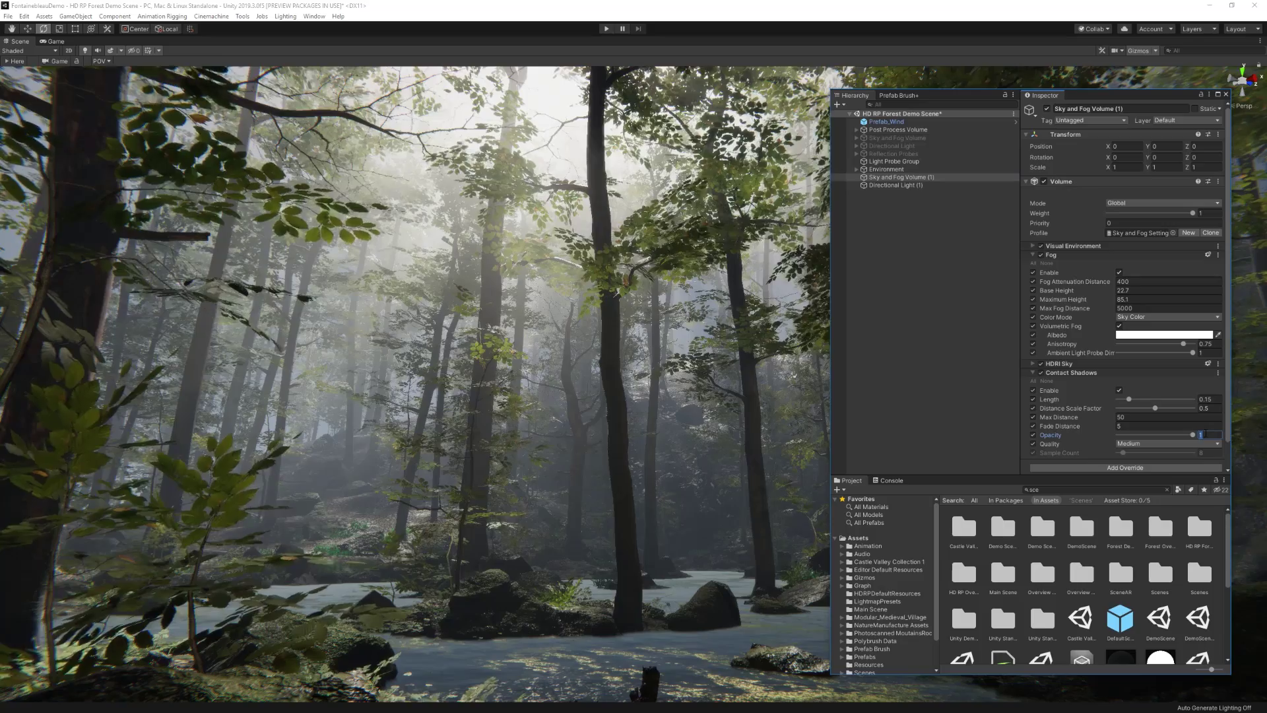
drag(1192, 435, 1178, 435)
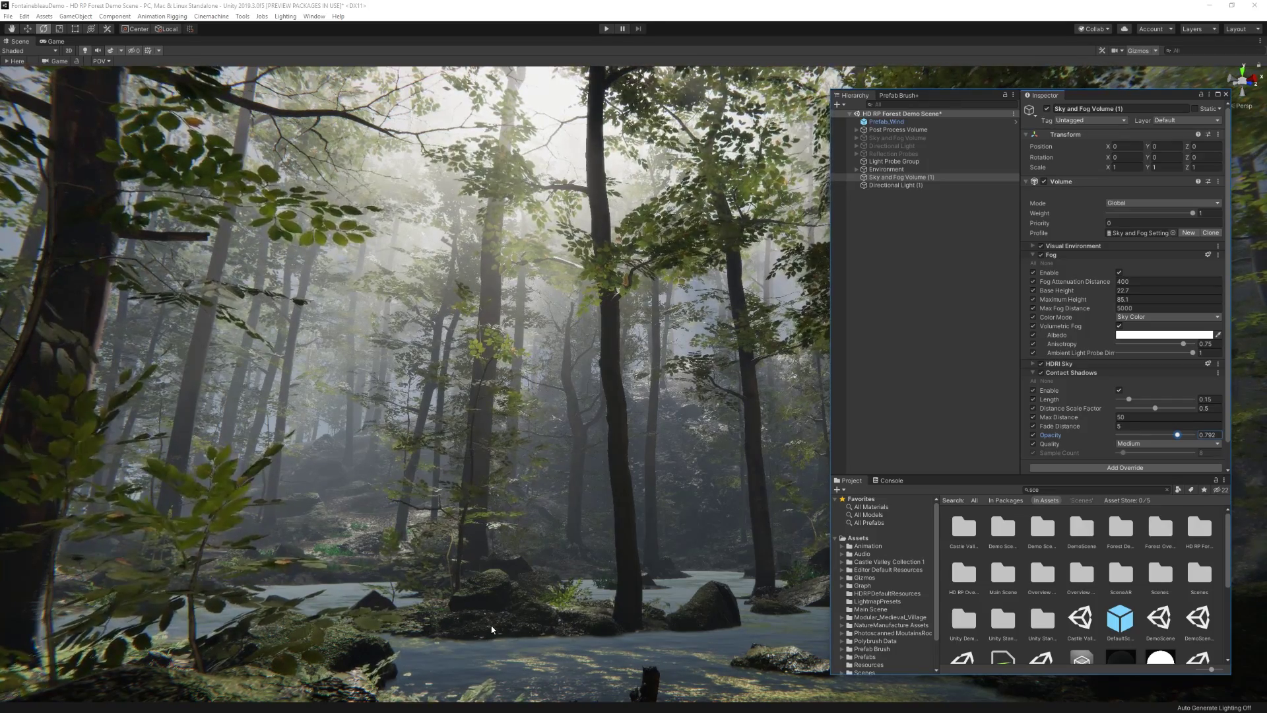
drag(1178, 435, 1163, 435)
click(1138, 444)
click(1136, 487)
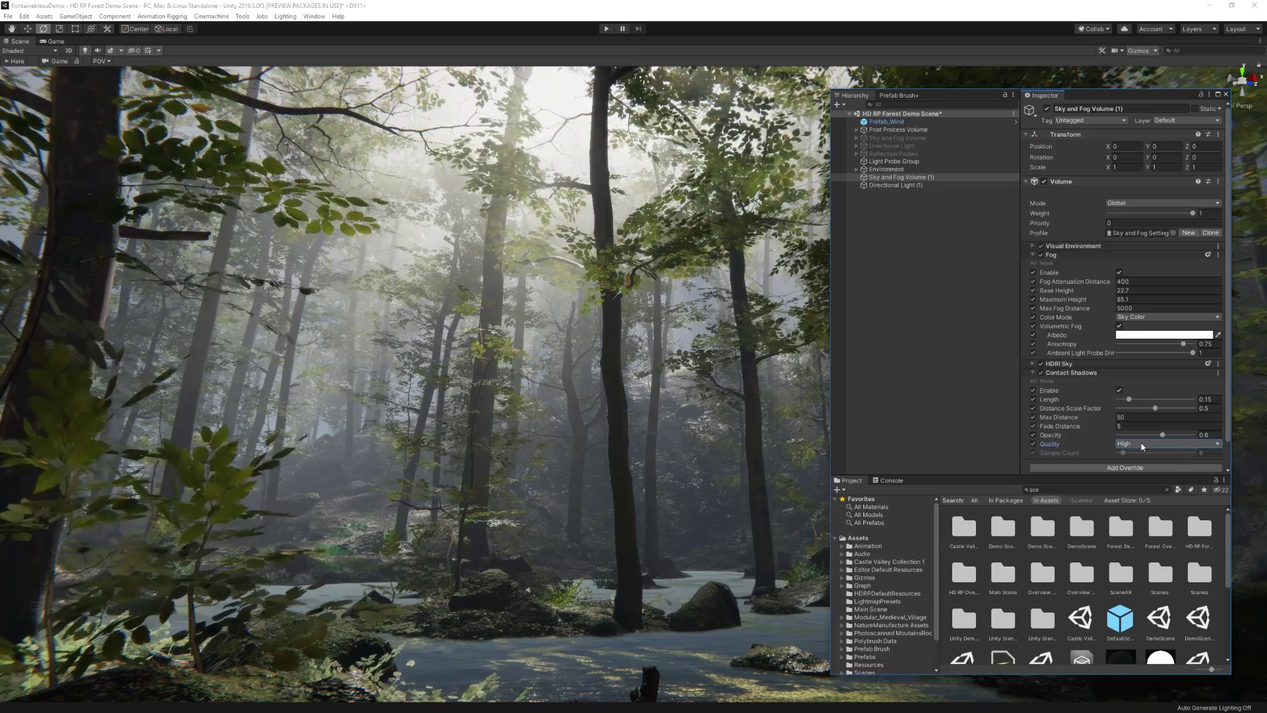
click(1137, 444)
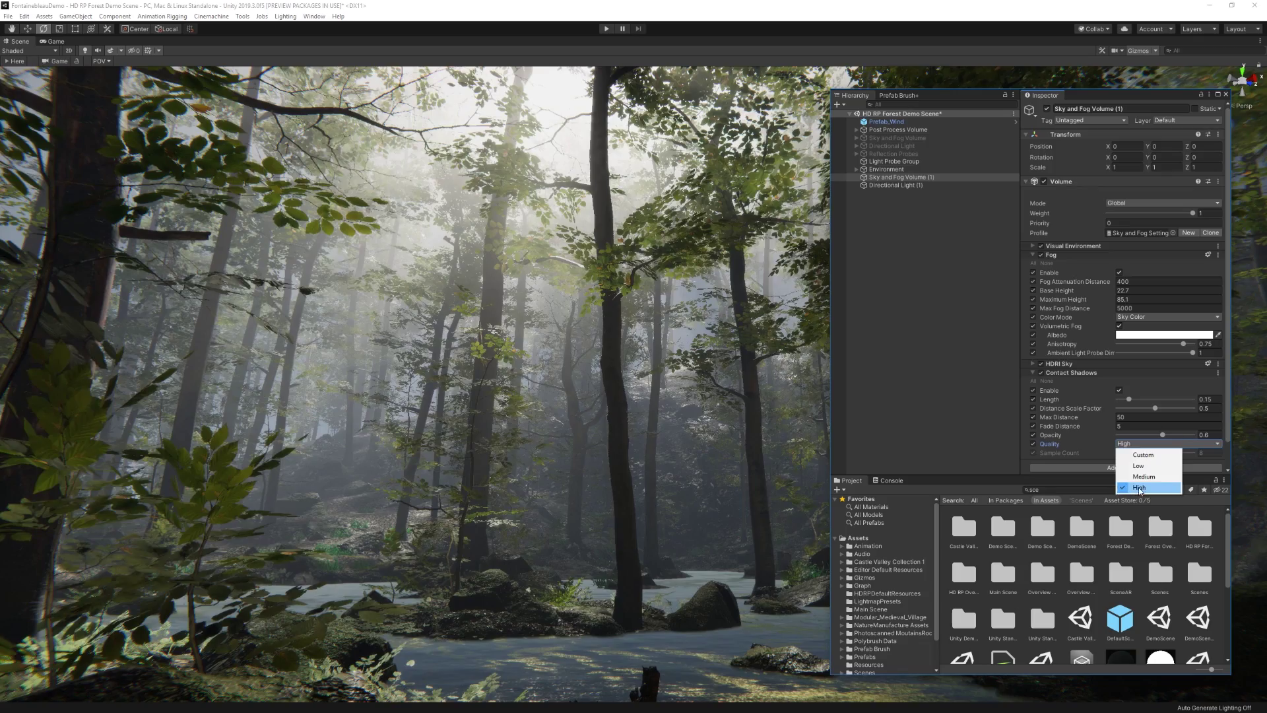
click(1140, 487)
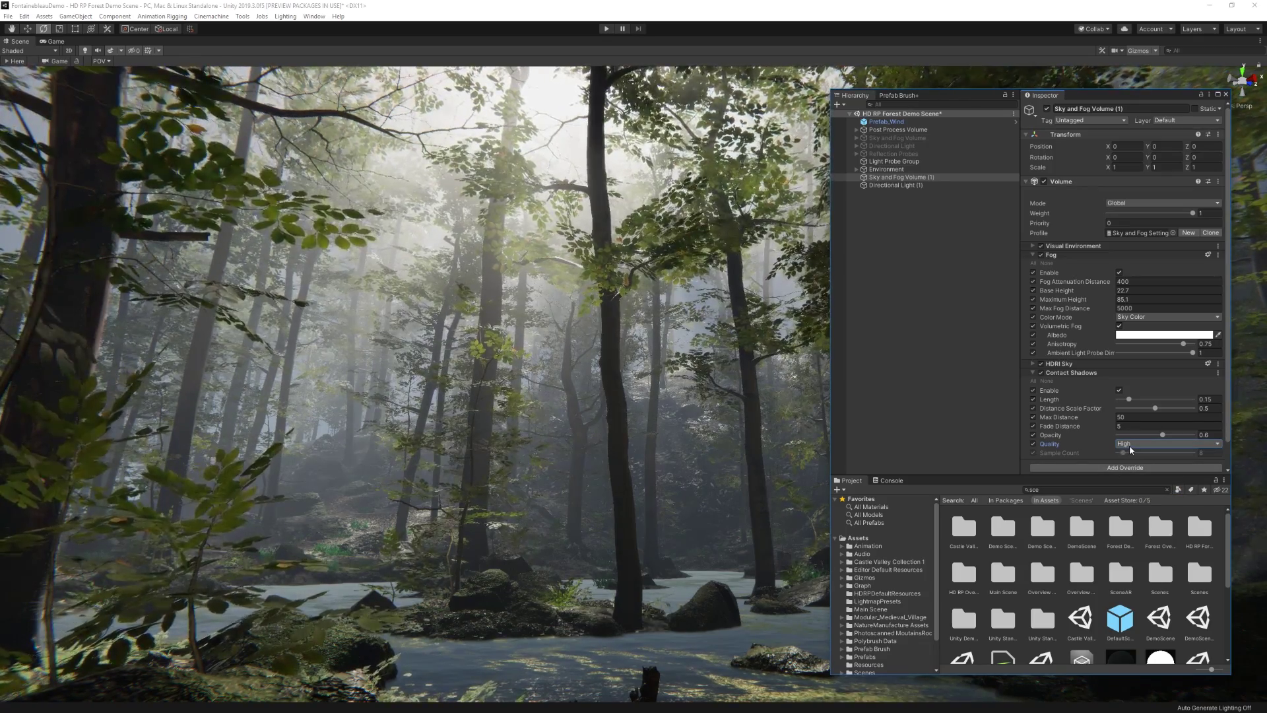
Add a Micro Shadows override to the volume and enable it
click(1056, 255)
click(1125, 370)
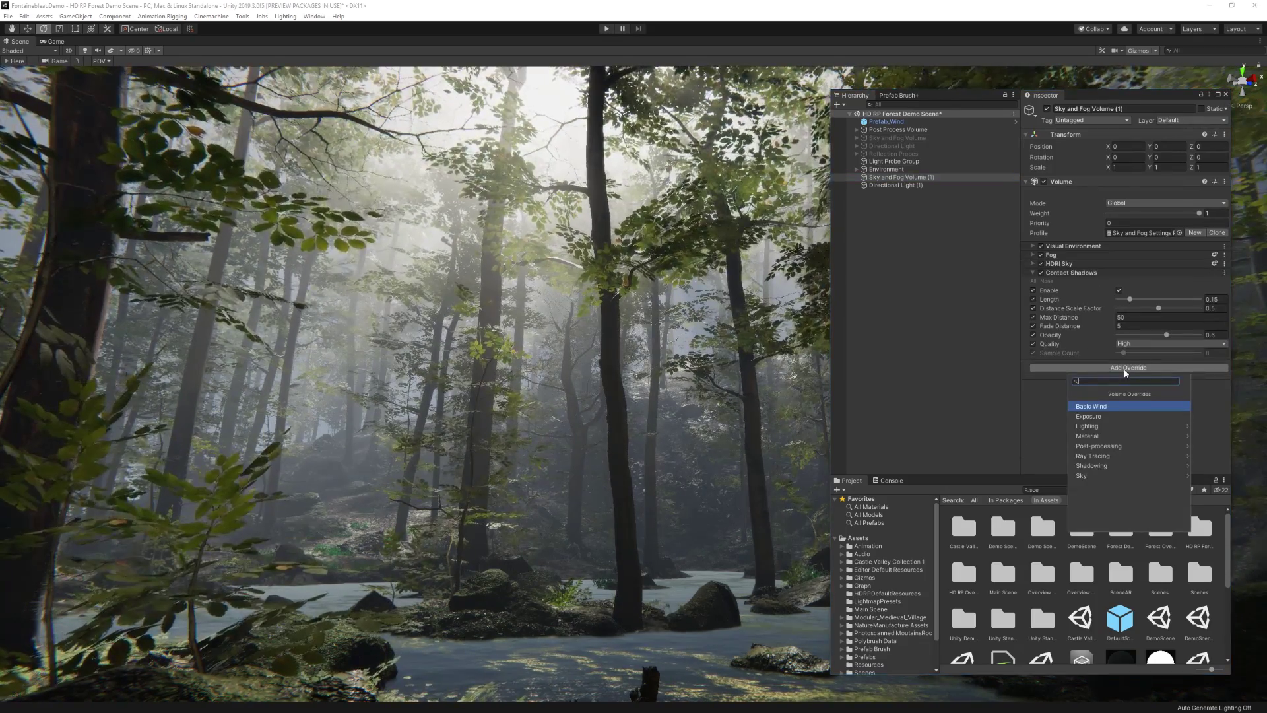
text(micro)
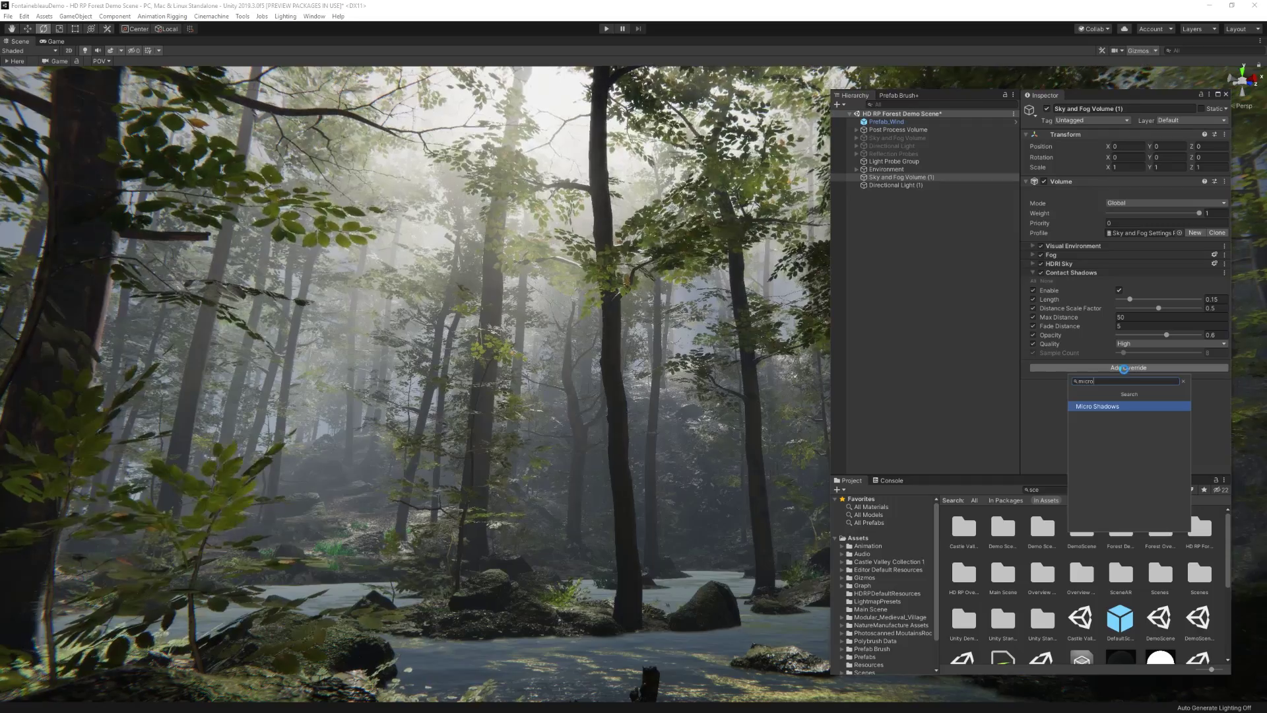
key(Return)
click(1121, 382)
click(1042, 364)
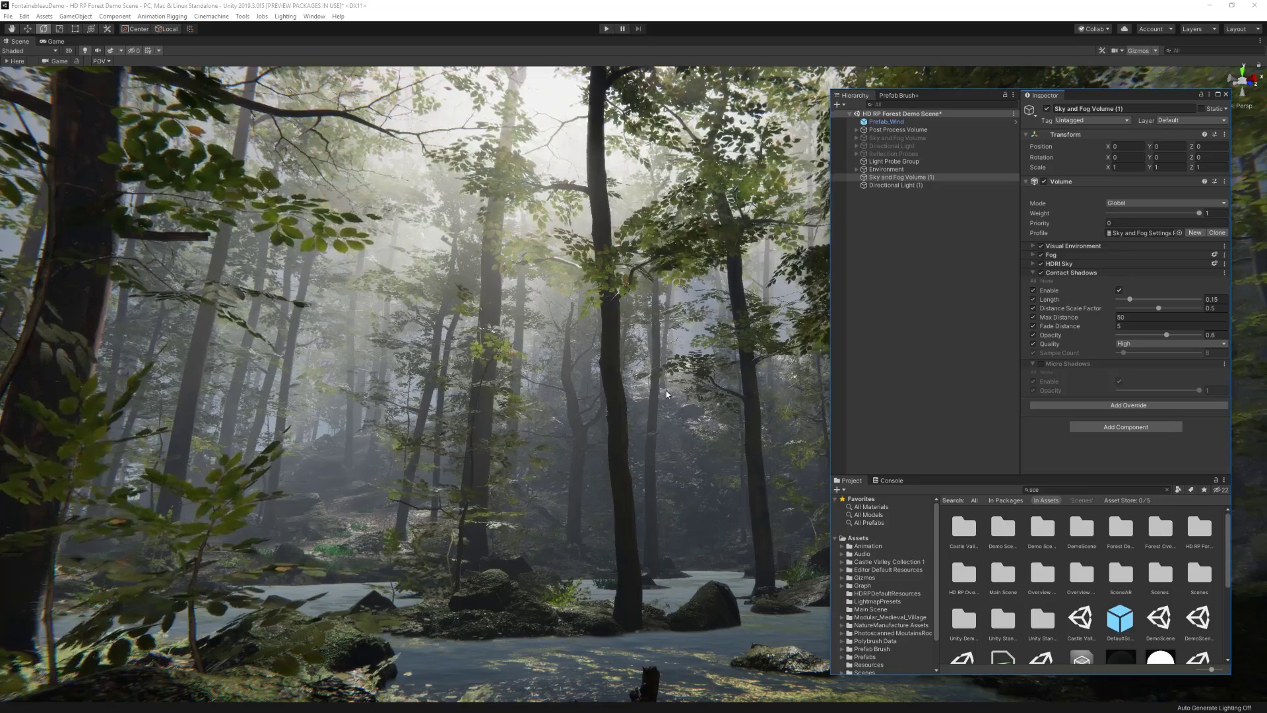
click(1042, 365)
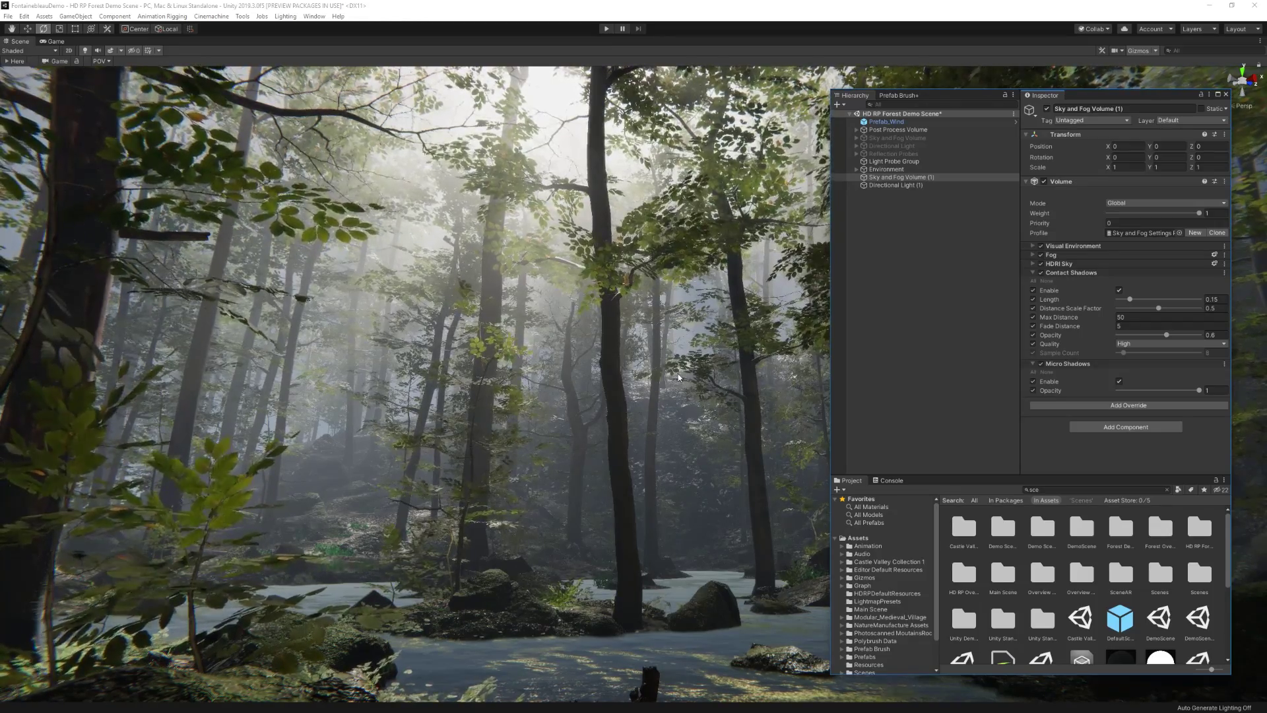
Set the micro shadow opacity to 0.9
click(1207, 391)
drag(1199, 390, 1192, 390)
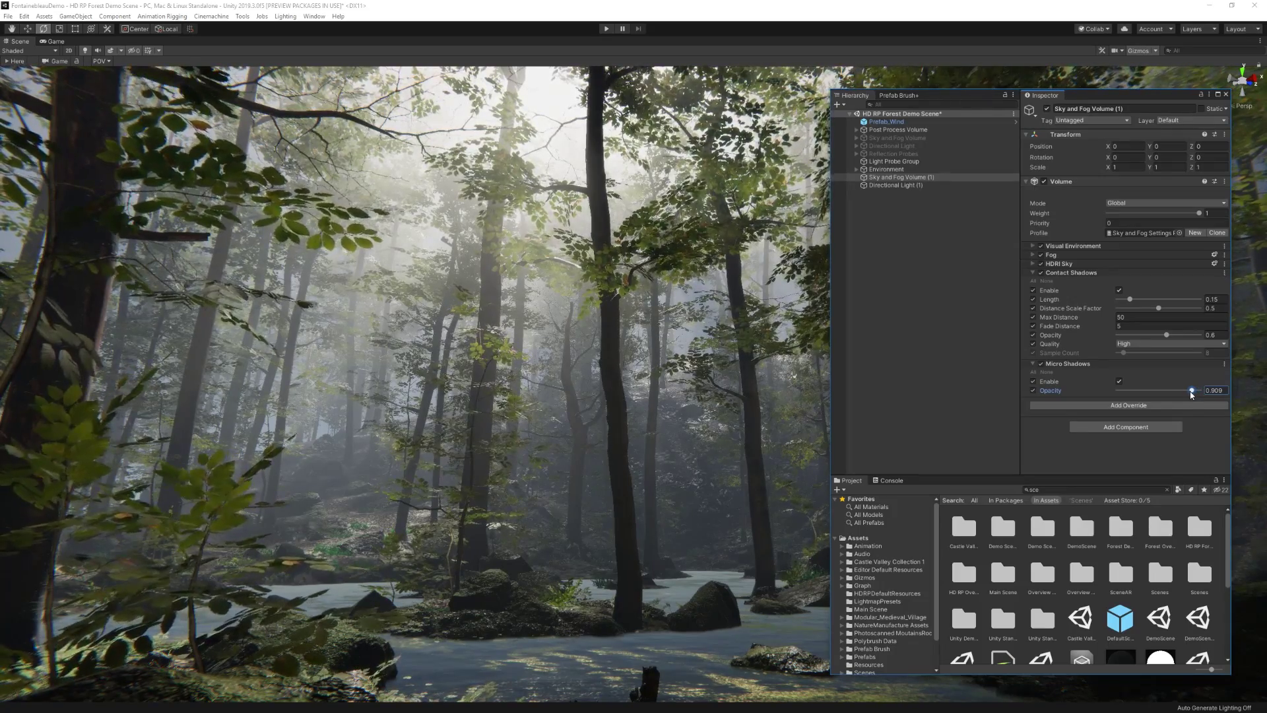
text(0.9)
key(Return)
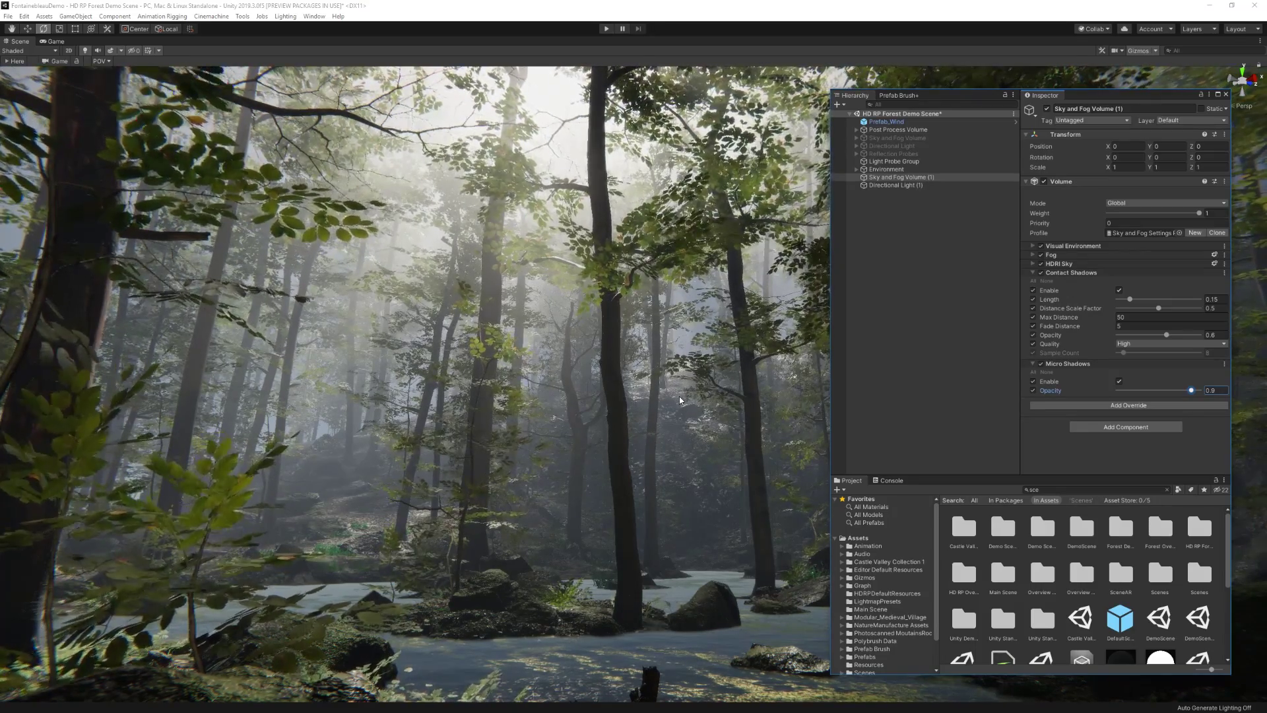
click(1089, 406)
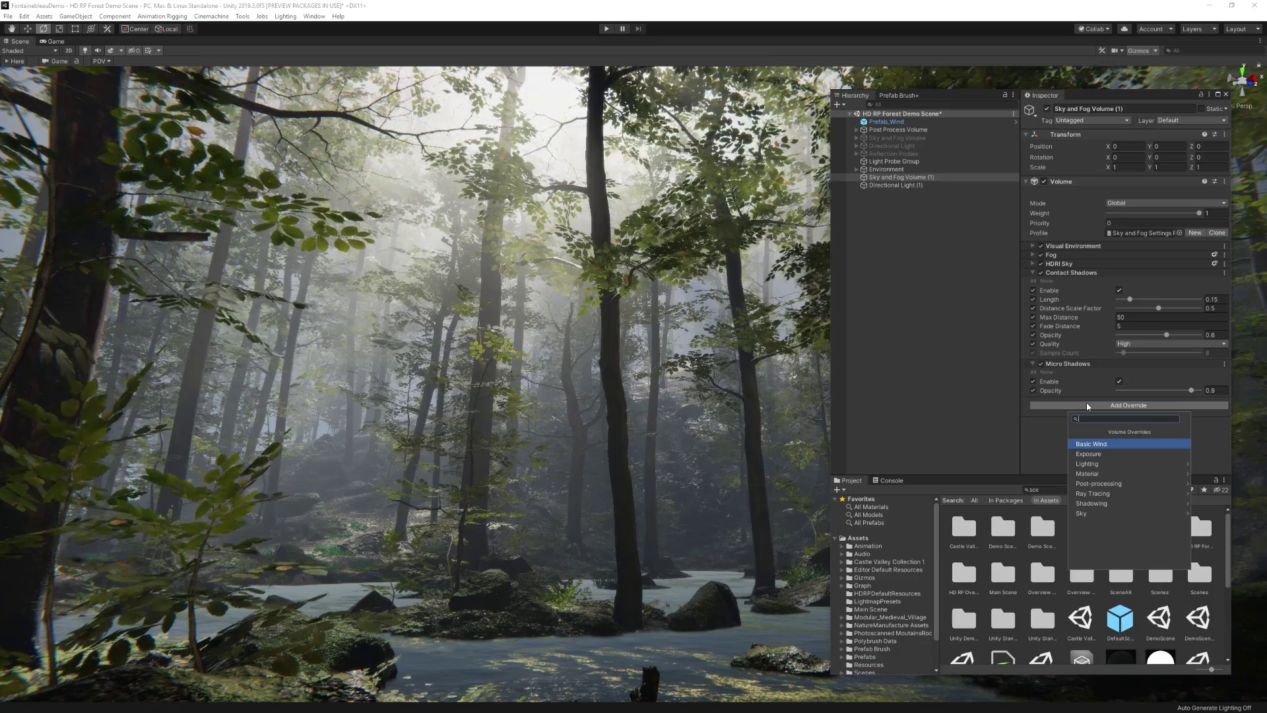
Add a Shadows override with every setting overridden, collapsing Contact and Micro Shadows
text(shadows)
key(Return)
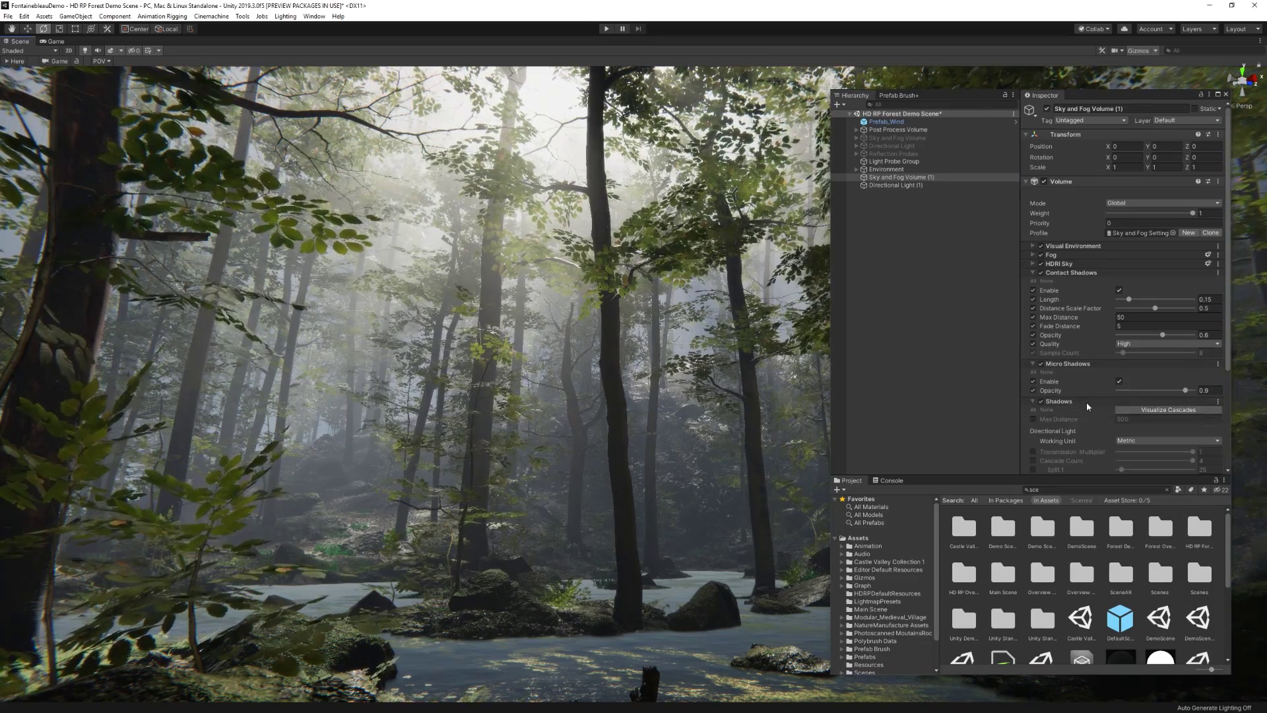
scroll(1088, 406, down, 4)
click(1033, 274)
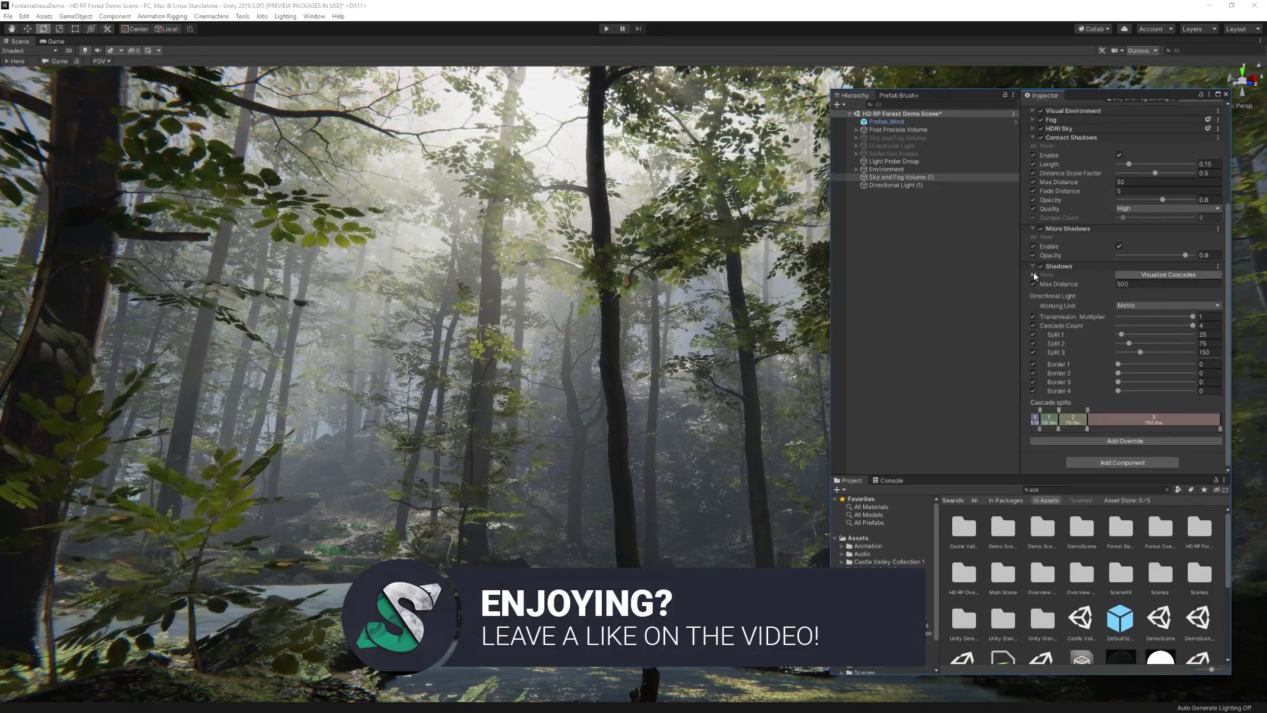
click(1089, 138)
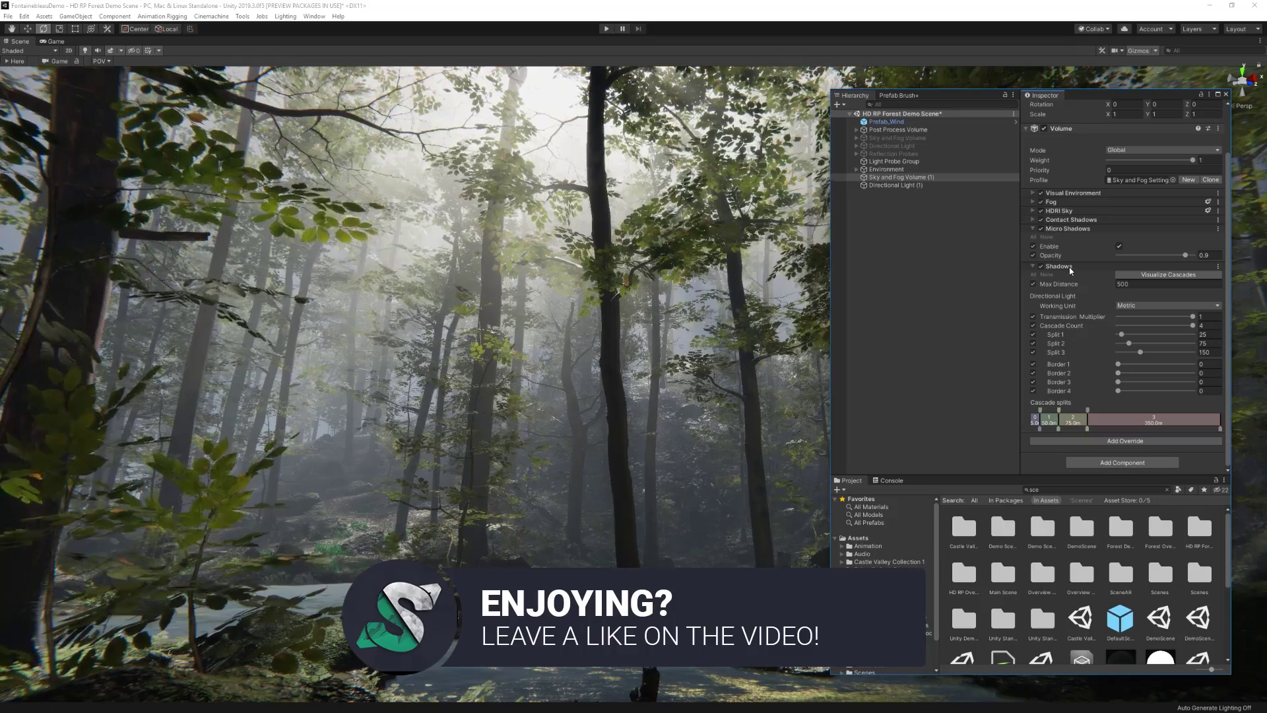
click(1068, 228)
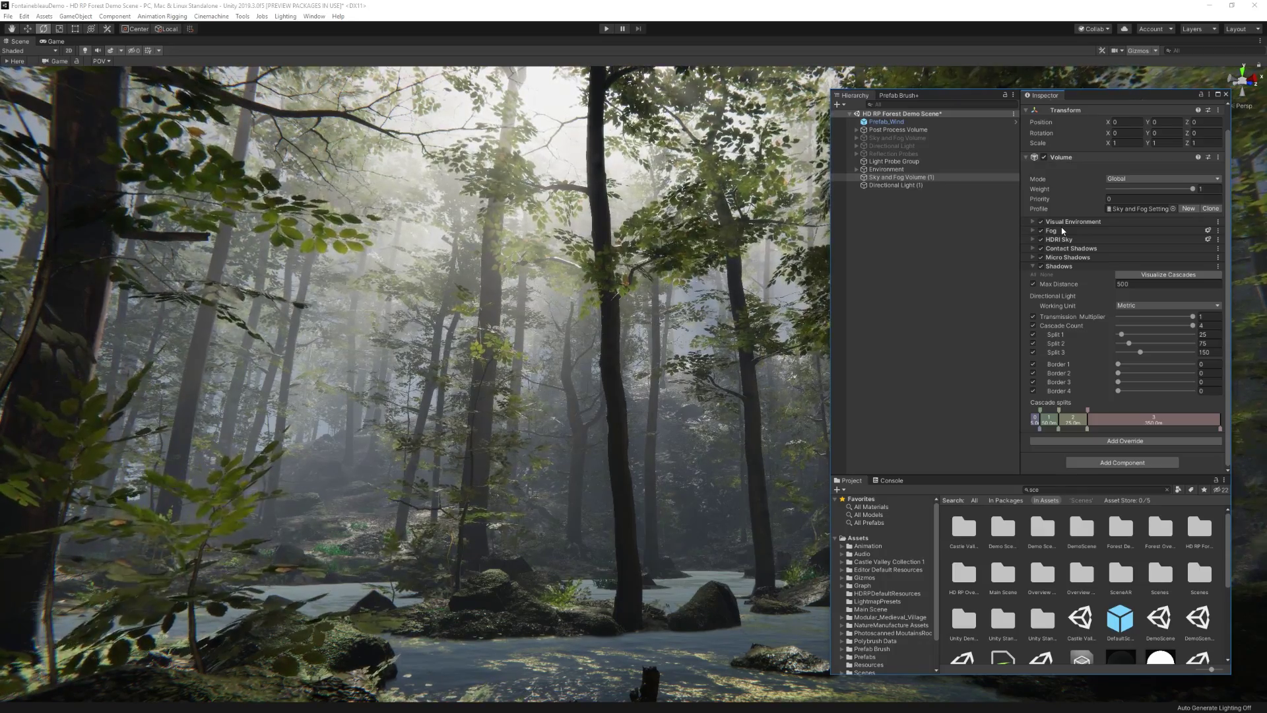
click(1165, 285)
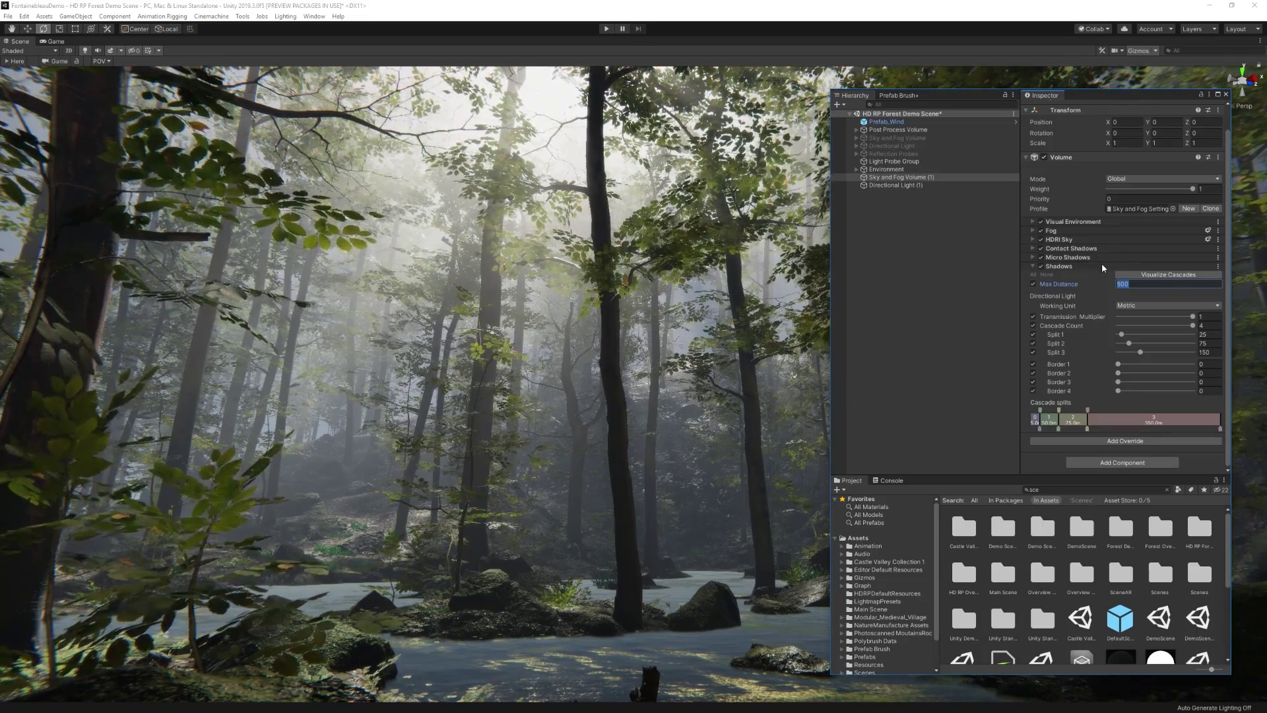
Change the shadow Max Distance from 500 to 300, giving cascade splits of 15, 45 and 90
text(300)
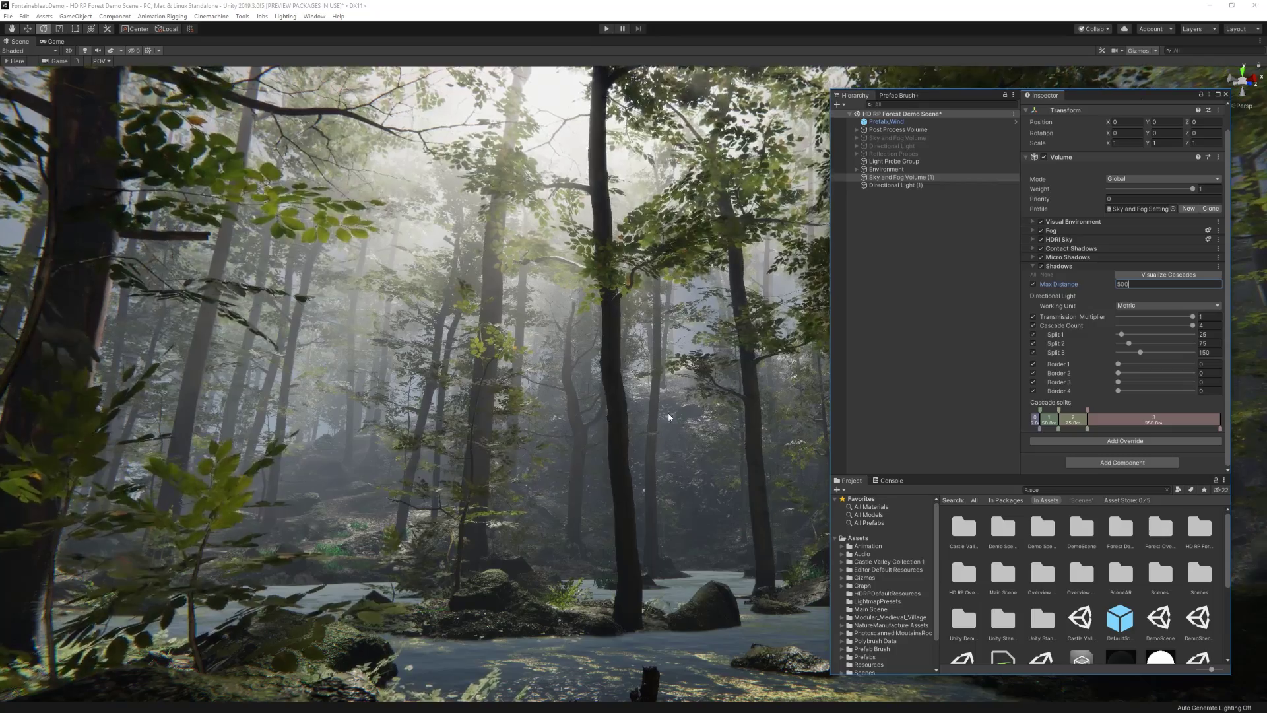
key(BackSpace)
key(BackSpace)
key(BackSpace)
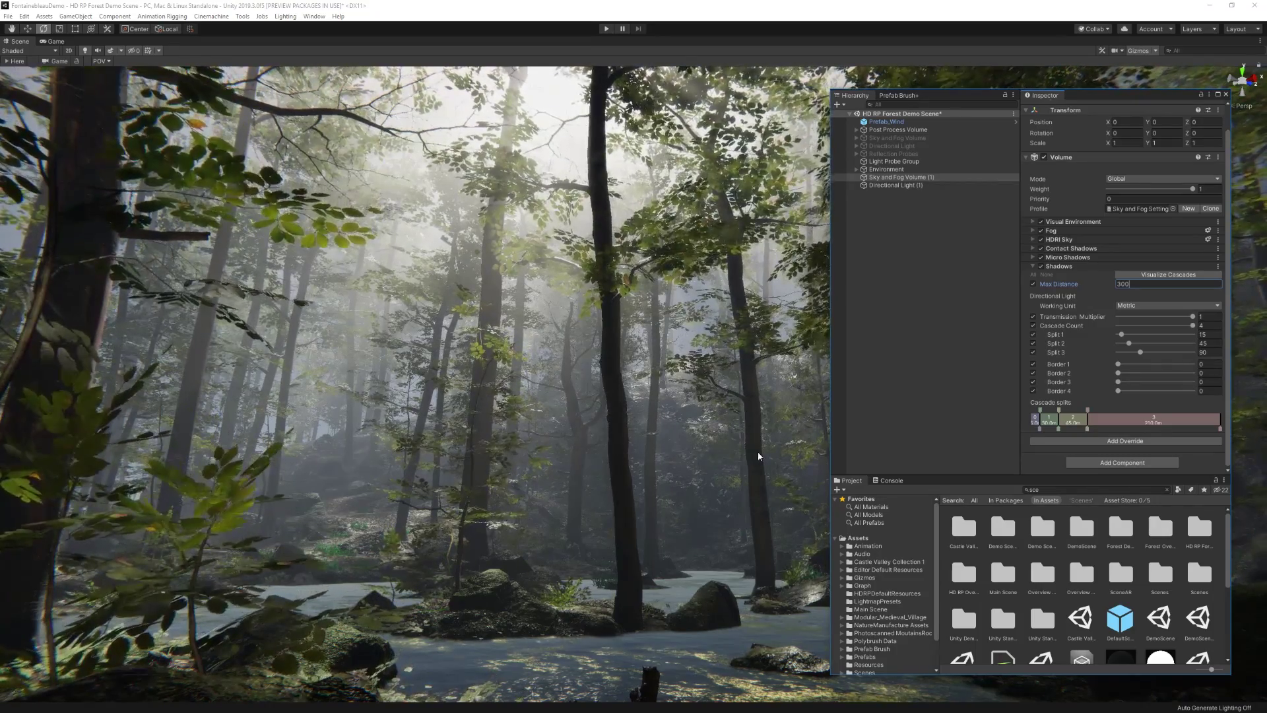
text(300)
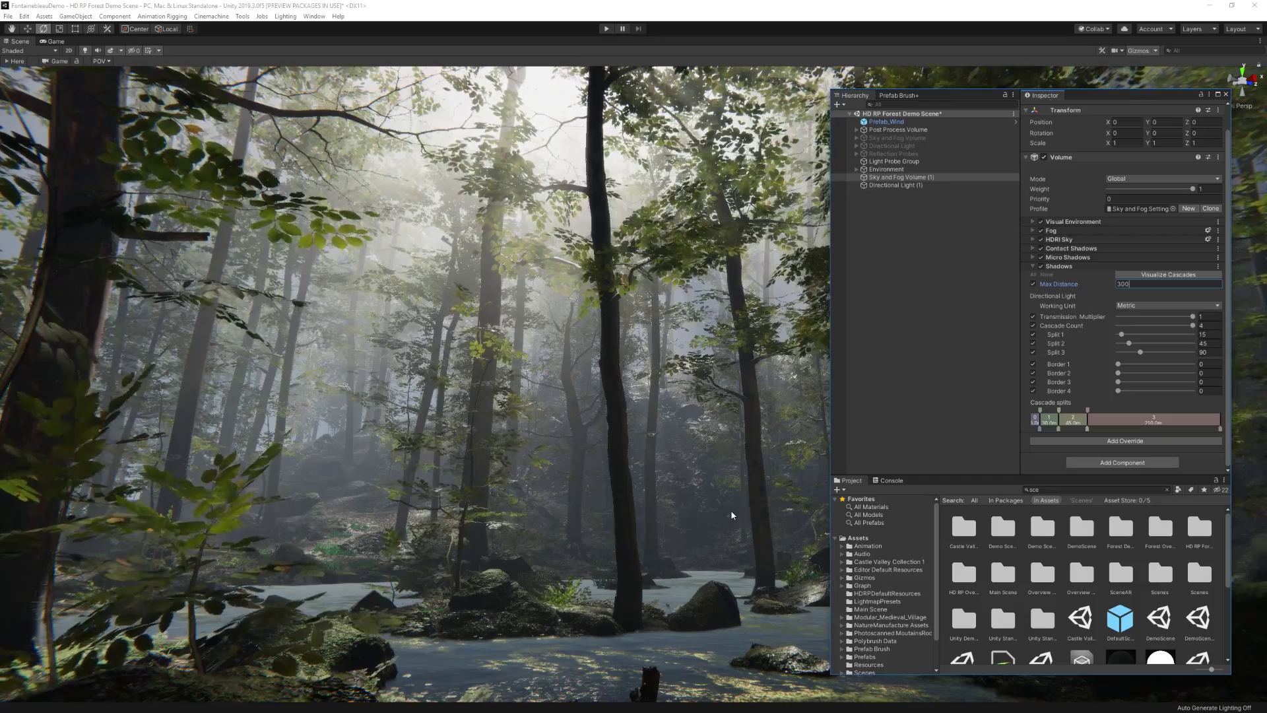
click(1103, 342)
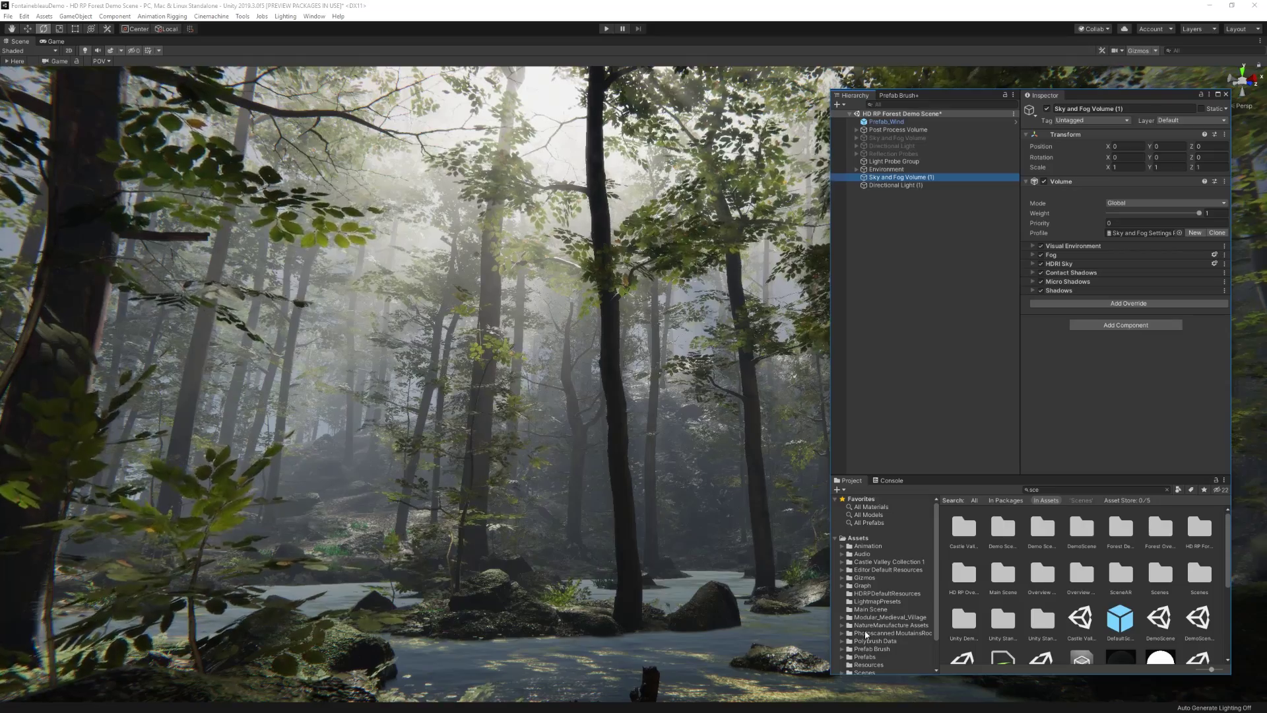
Set Directional Light (1)'s shadow map resolution to High (1024)
click(884, 185)
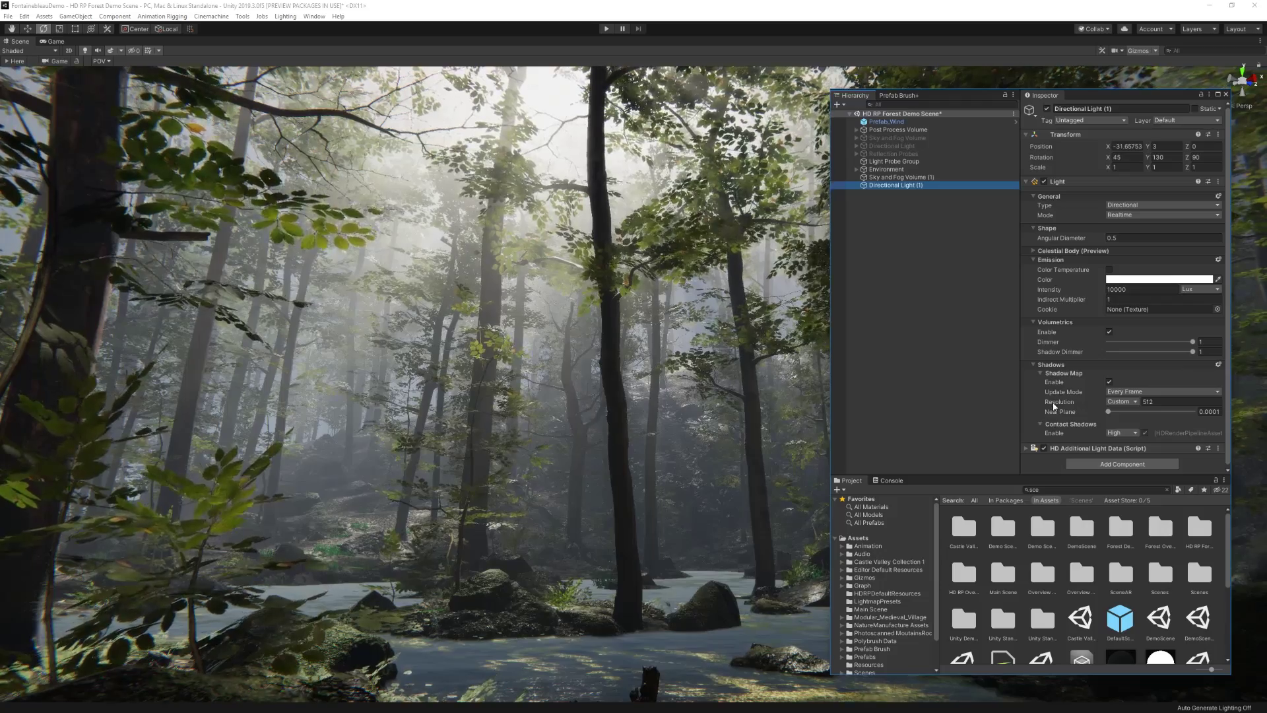
click(1117, 403)
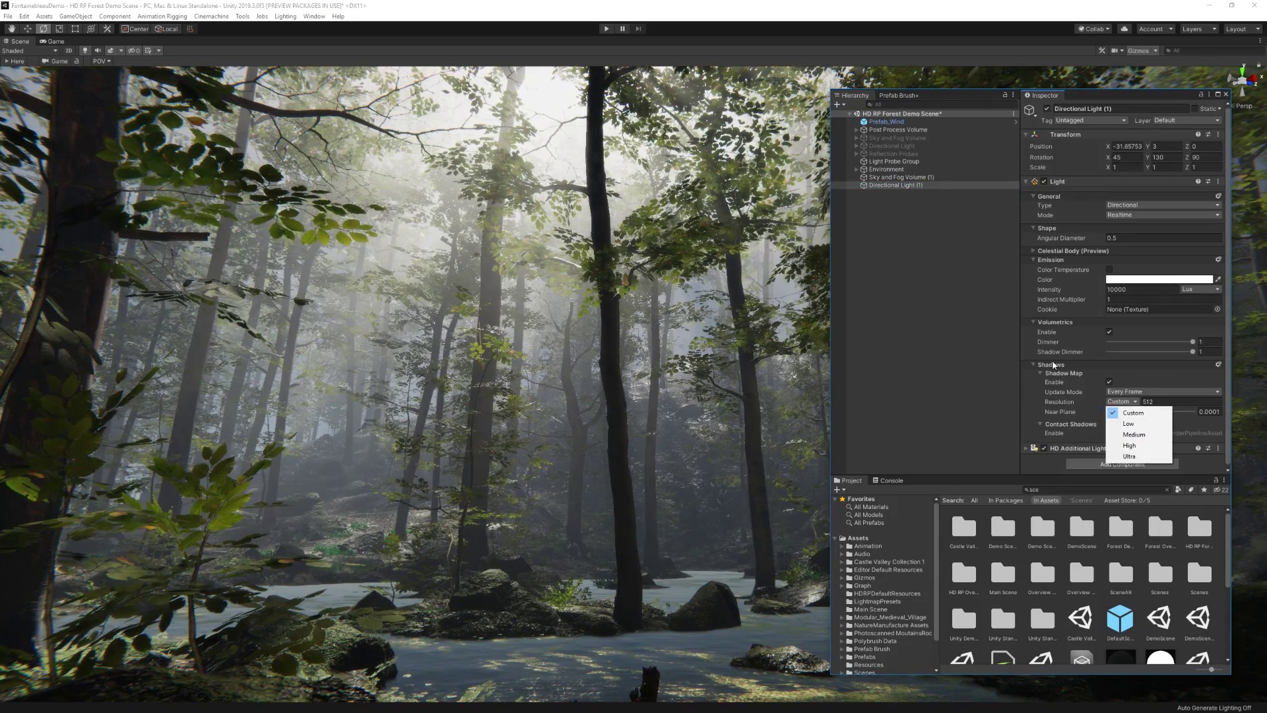
click(1141, 446)
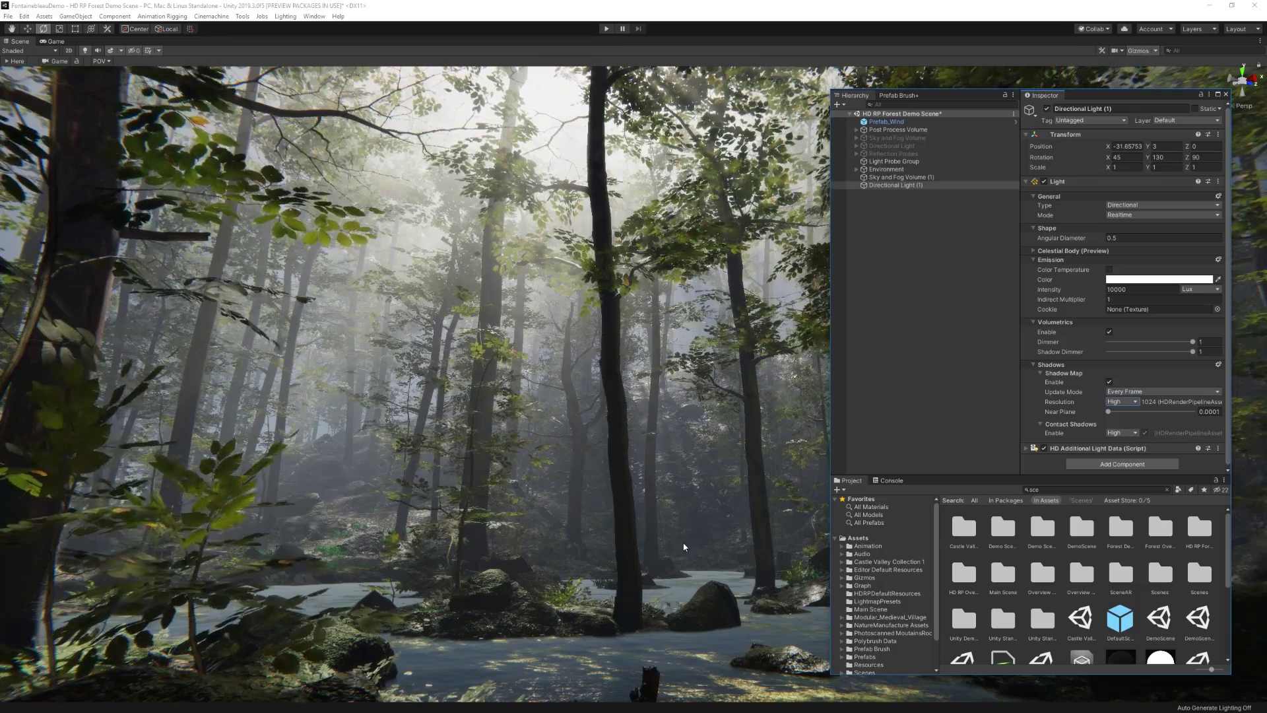
click(922, 275)
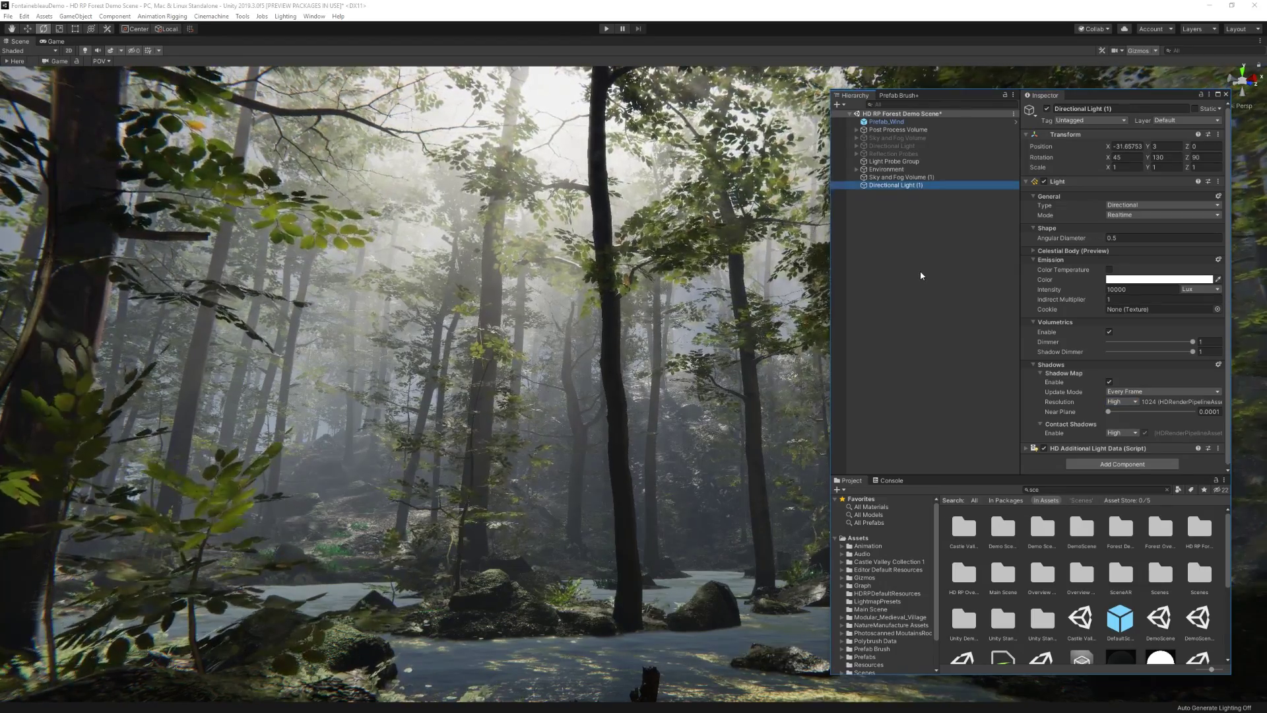
click(909, 176)
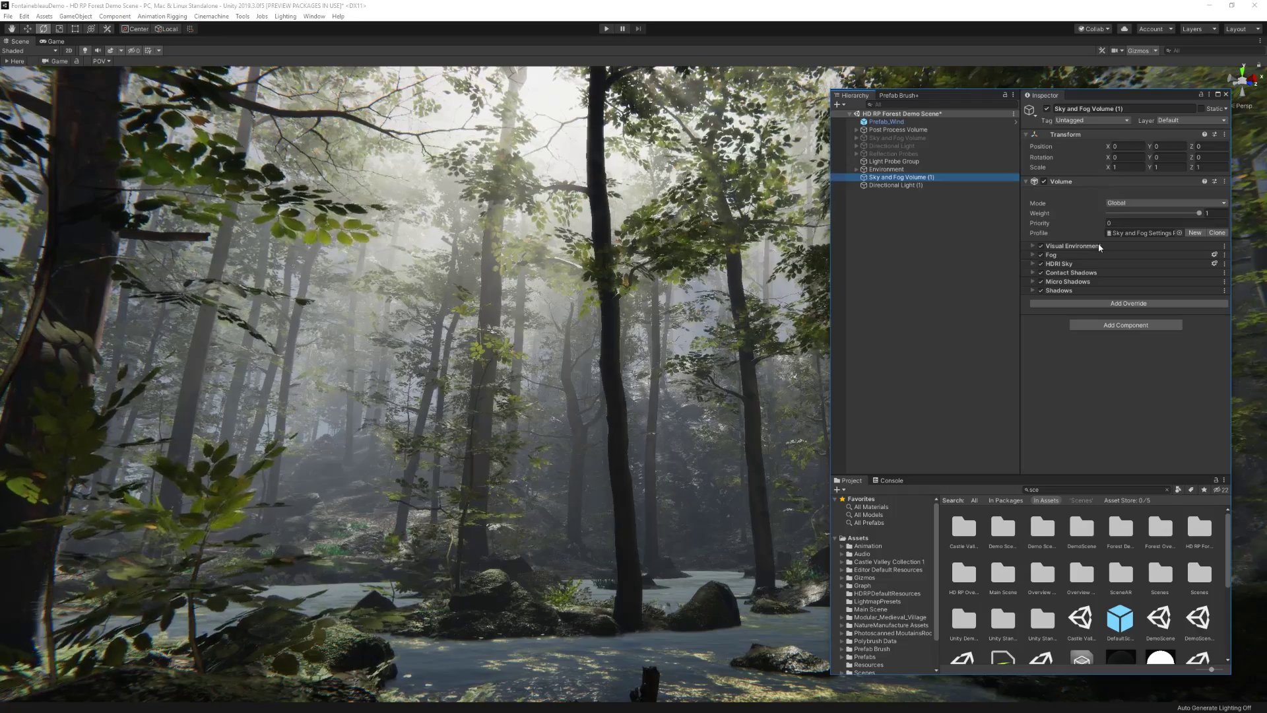
Set Ambient Mode to Dynamic and raise the HDRI Sky's Desired Lux Value from 200 to 500
click(1100, 247)
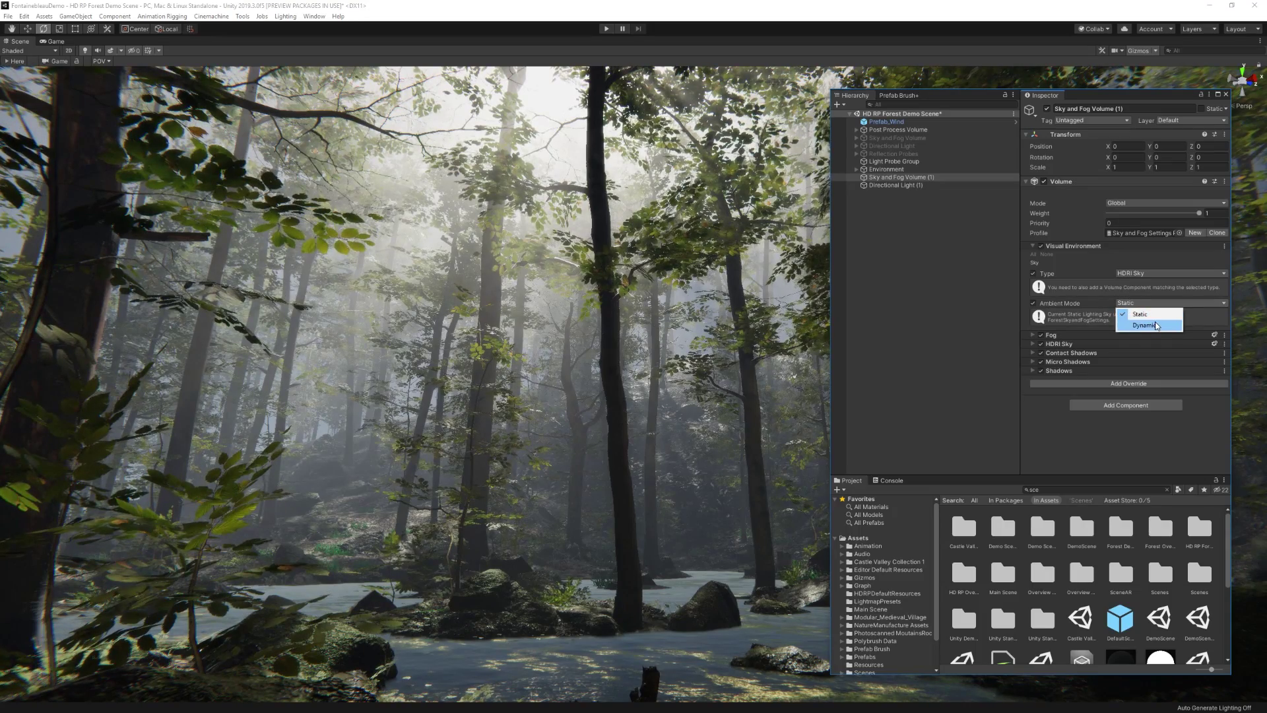
click(1155, 325)
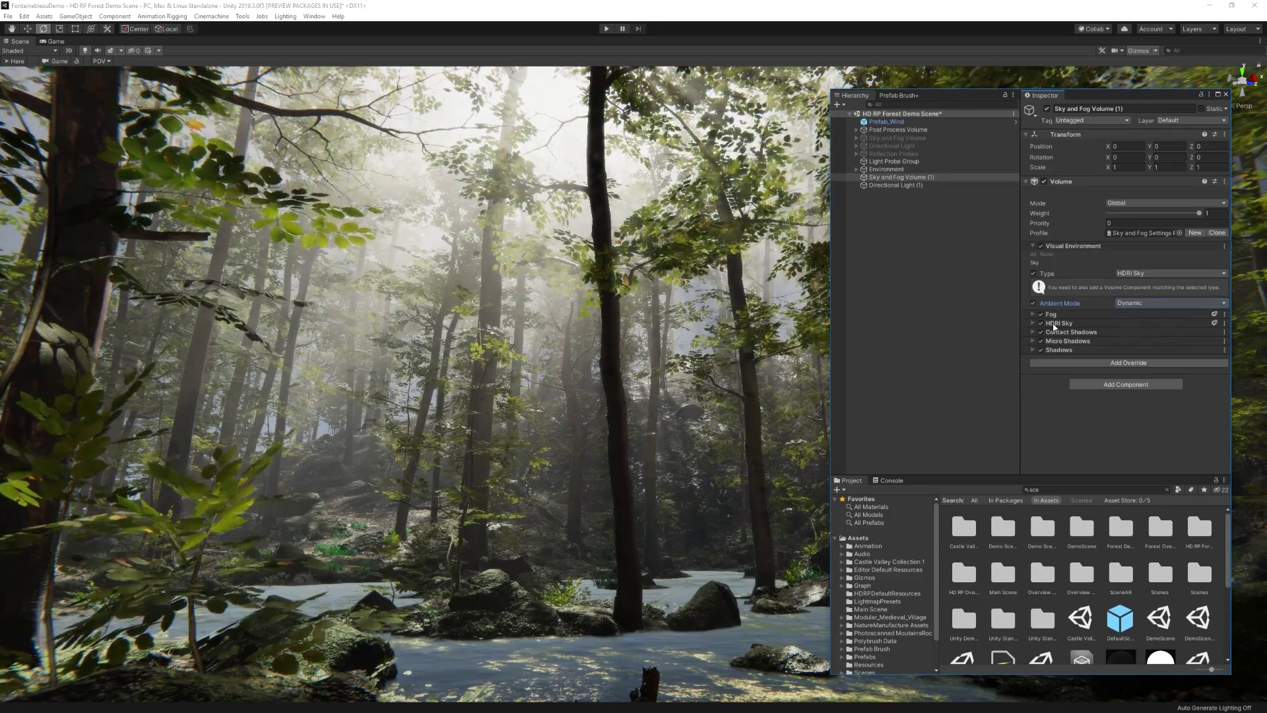
click(1054, 323)
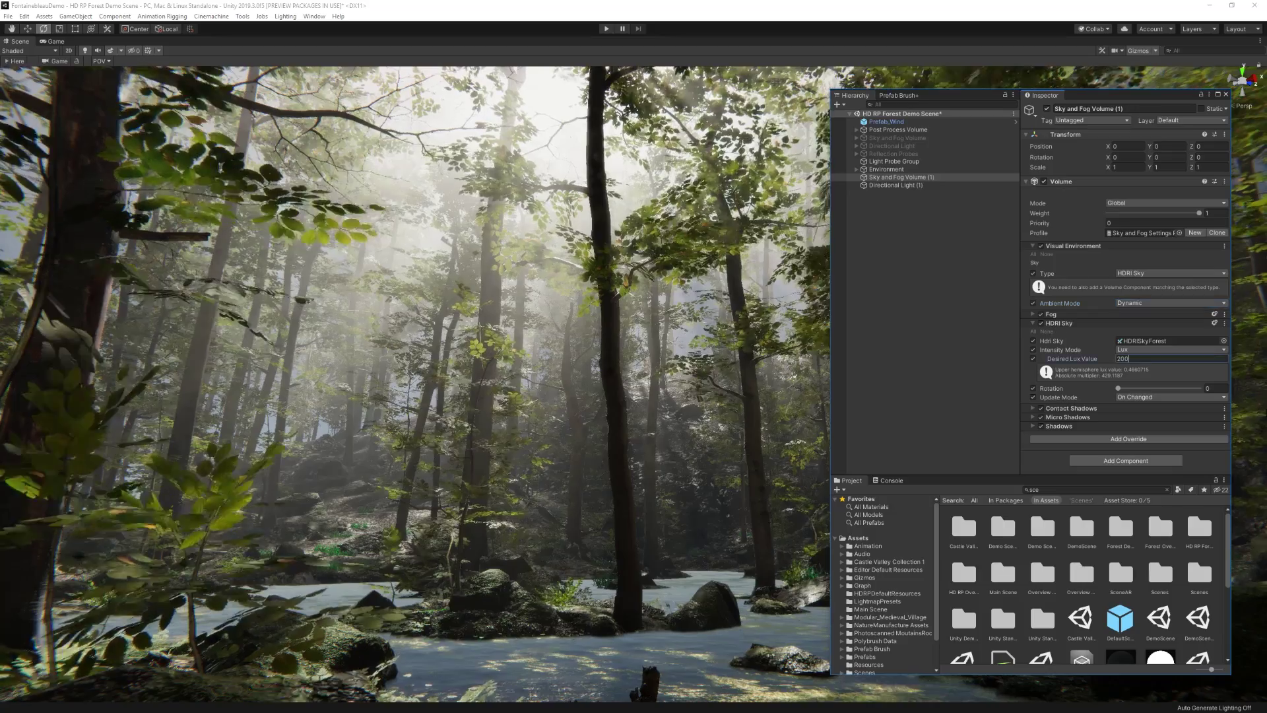
click(1148, 358)
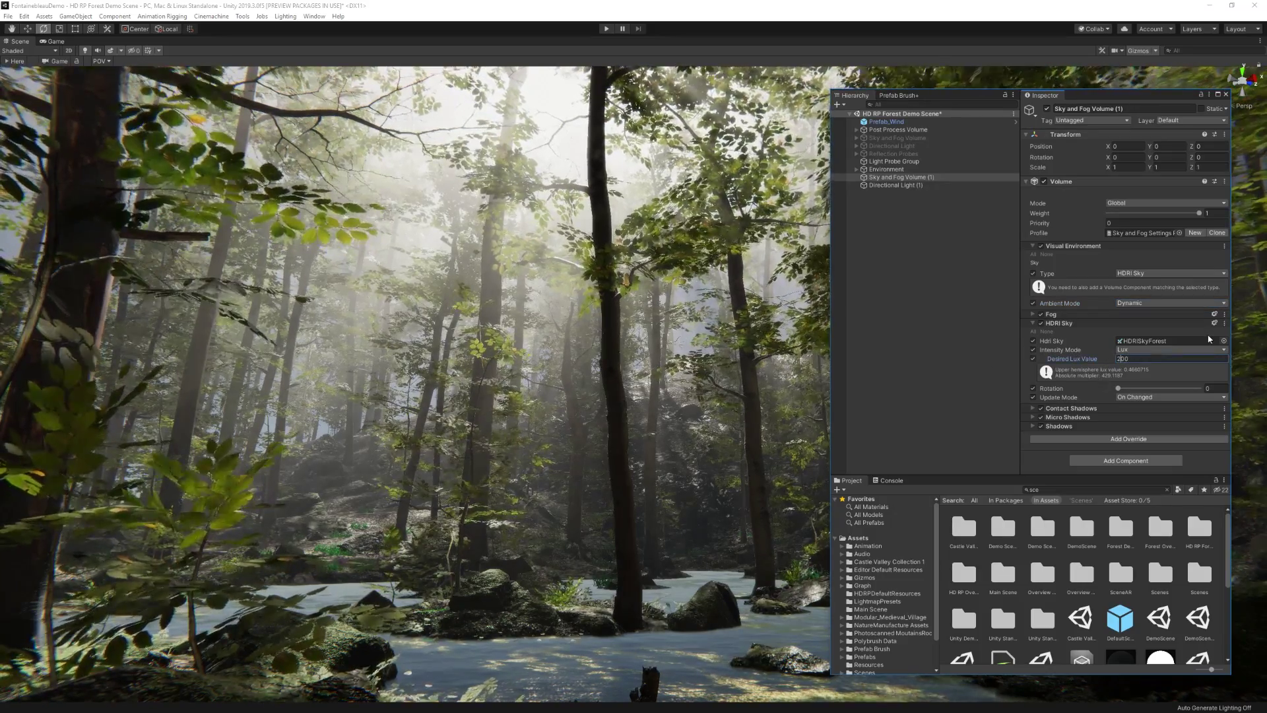
key(BackSpace)
text(5)
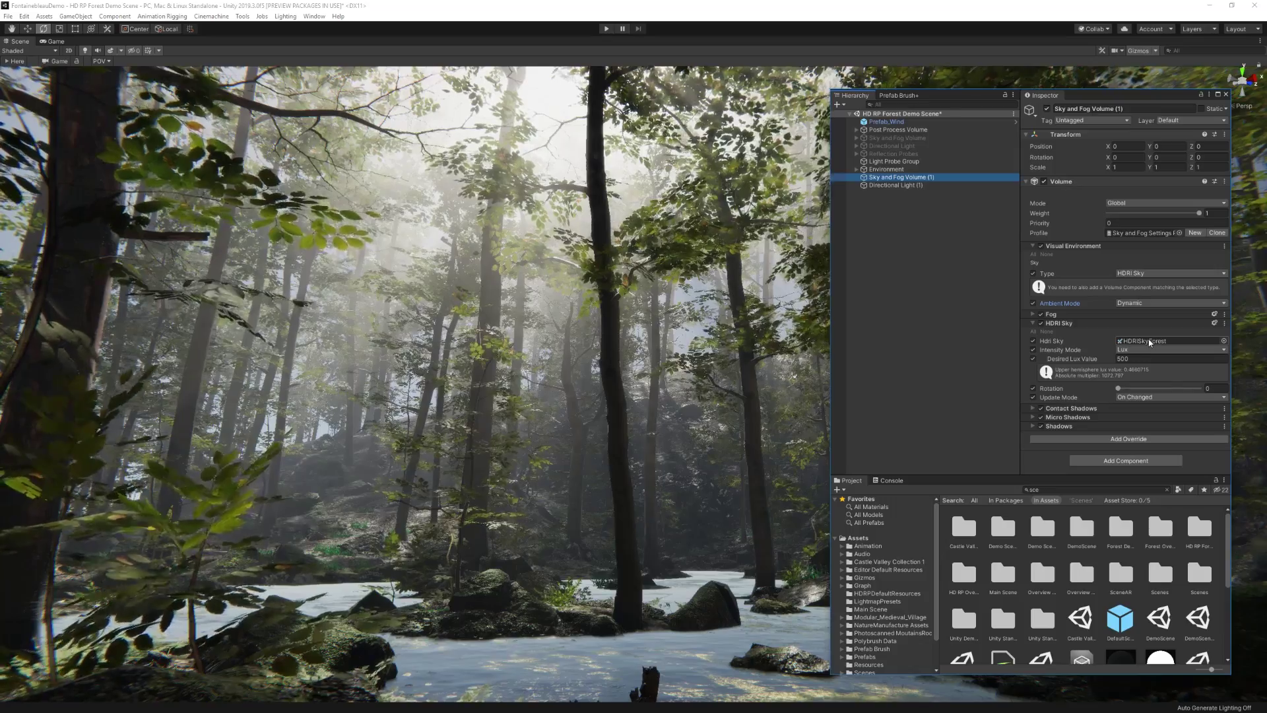
click(1224, 341)
key(Down)
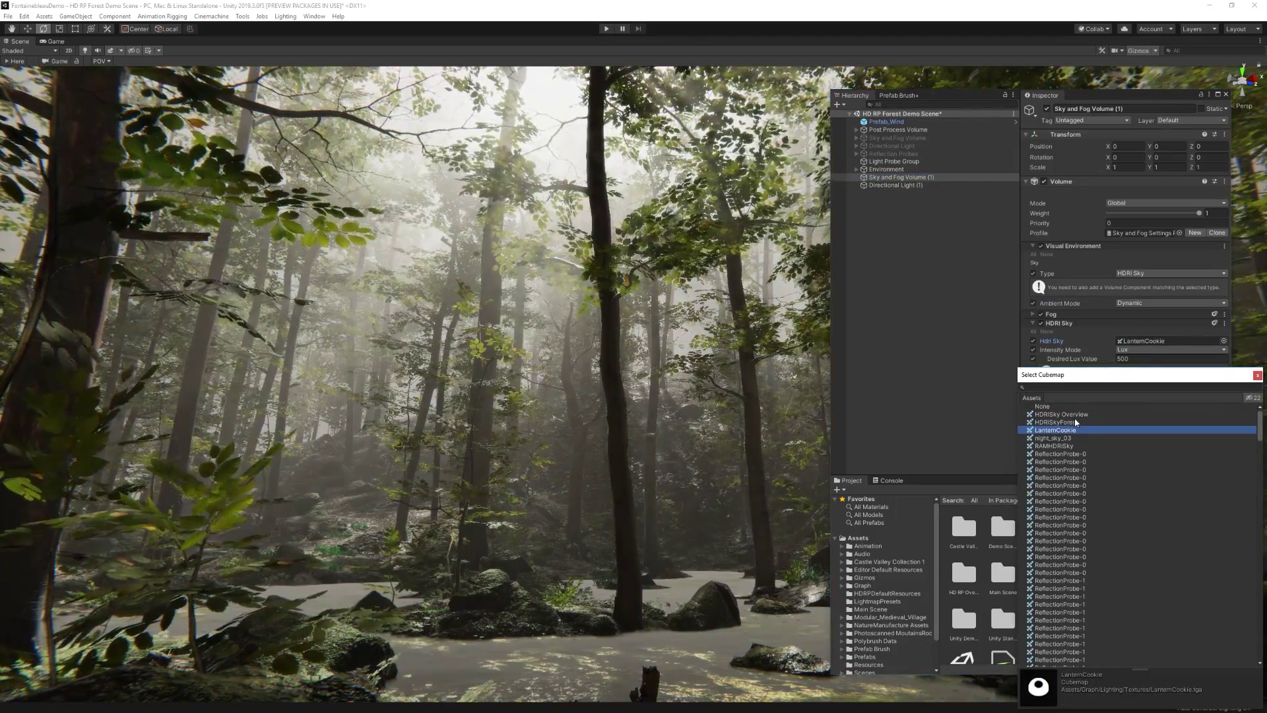
key(Down)
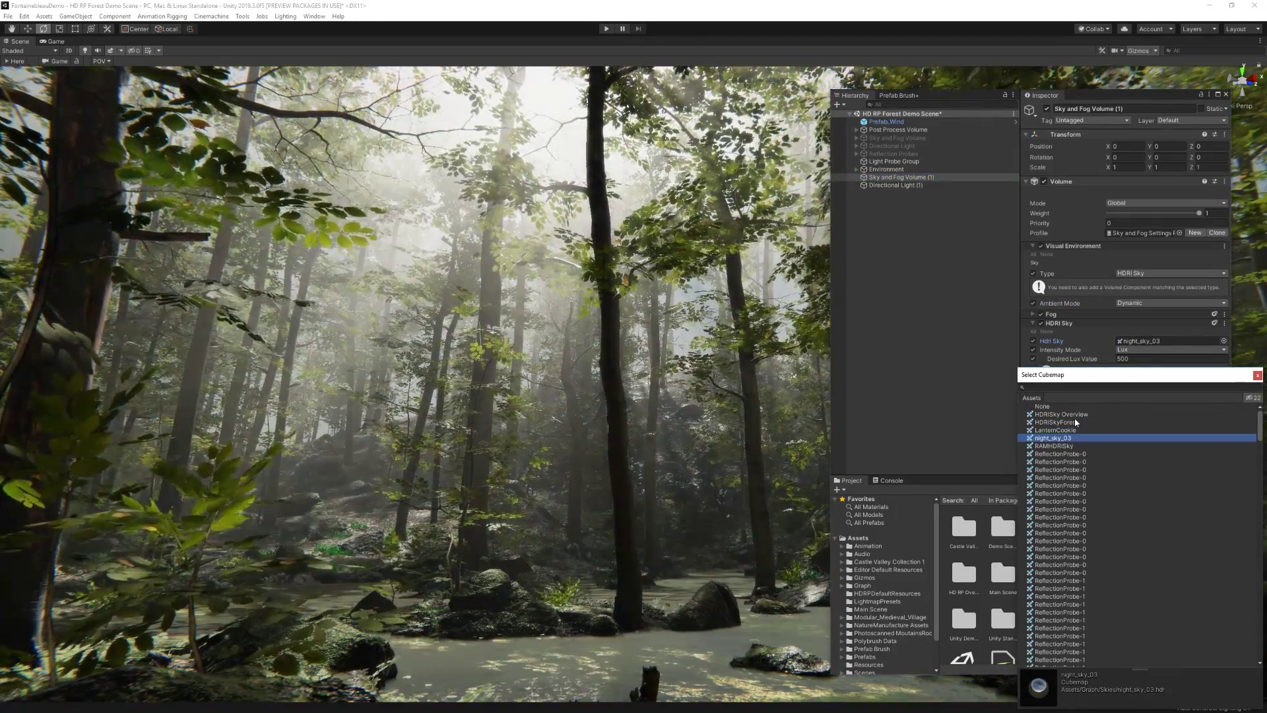
click(1076, 421)
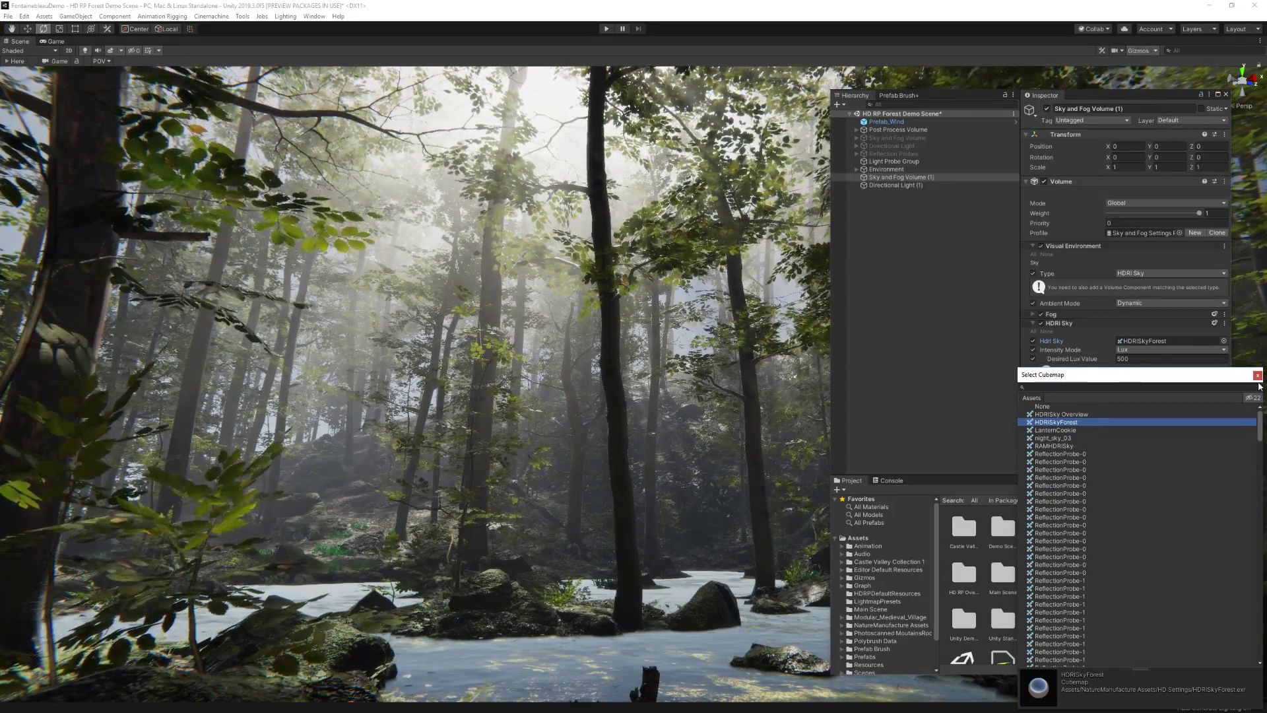
click(1258, 375)
click(636, 637)
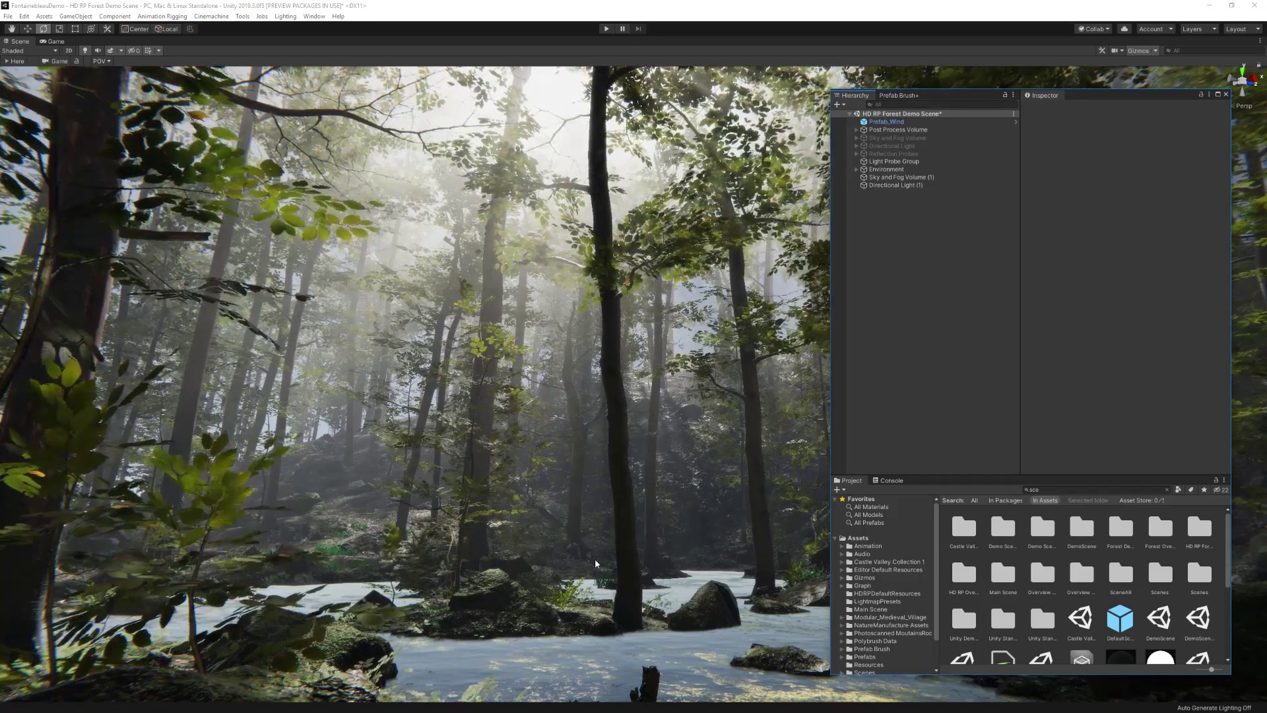
Create a Reflection Probe and drag it over the water
click(86, 19)
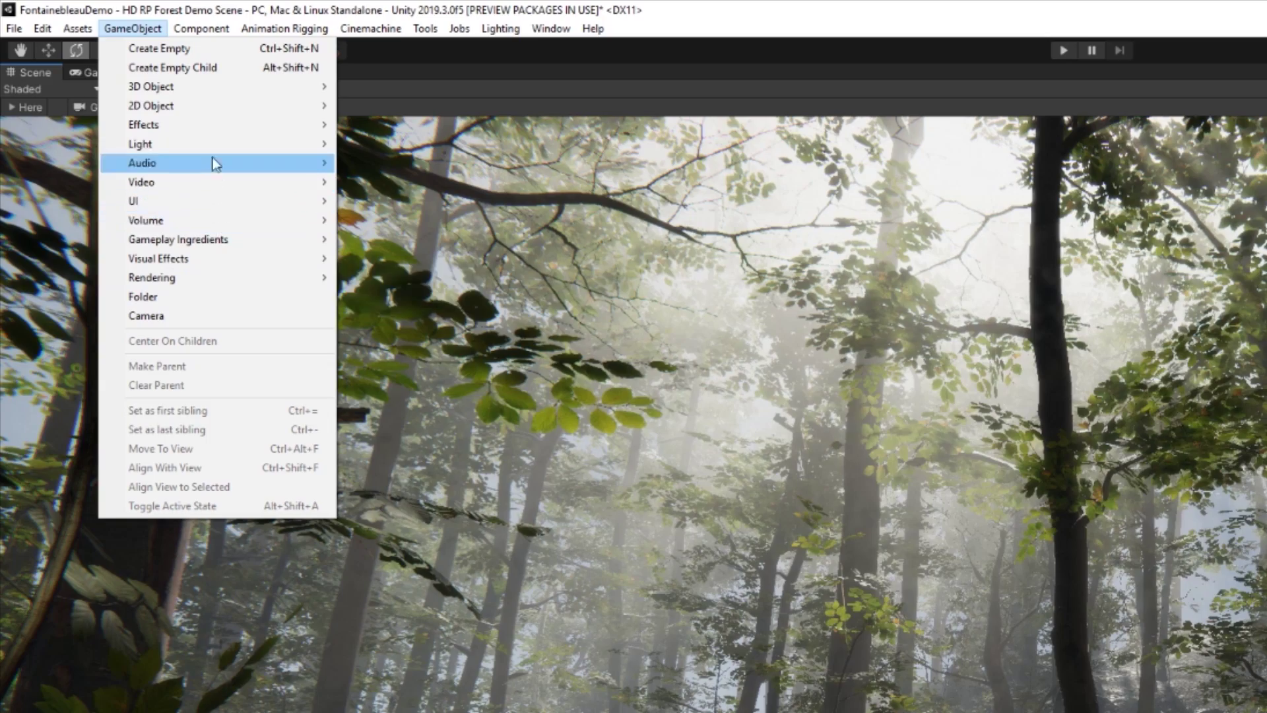
mouse_move(125, 82)
click(275, 147)
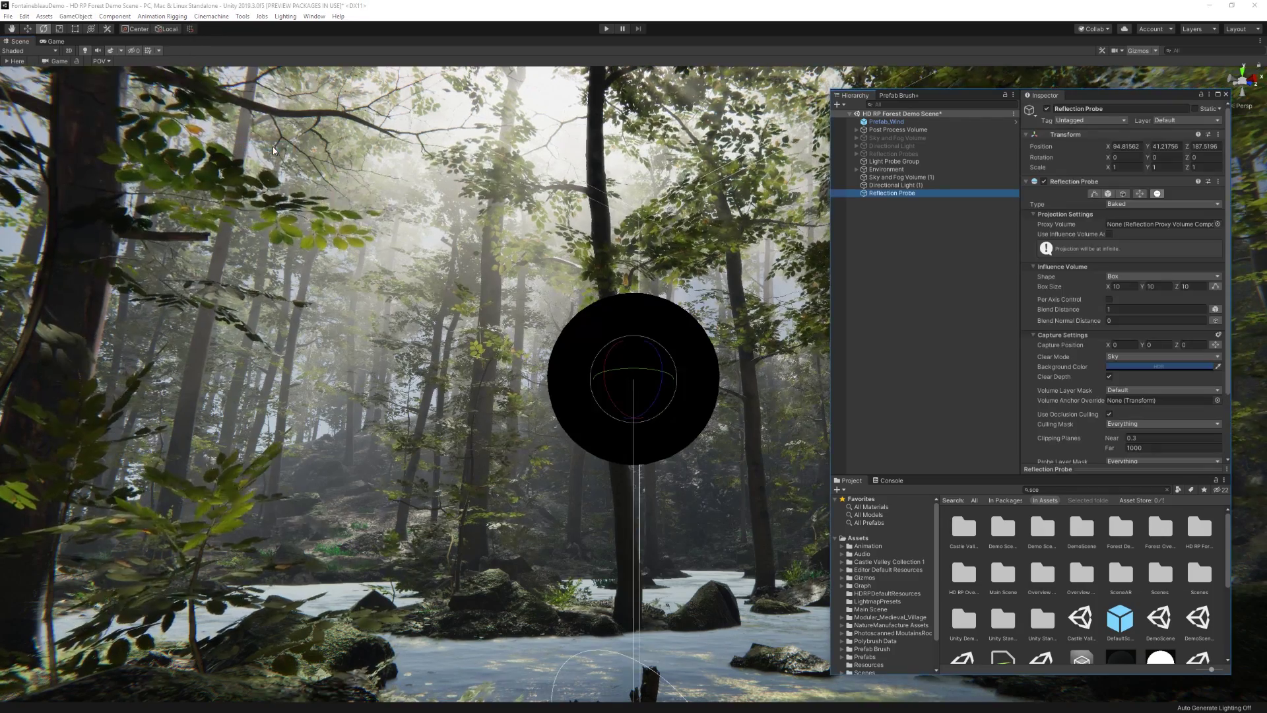
drag(299, 467, 290, 581)
Give the probe a 30×30×30 box, blend distance 2, influence volume, and Volume Layer Mask Everything
click(1122, 287)
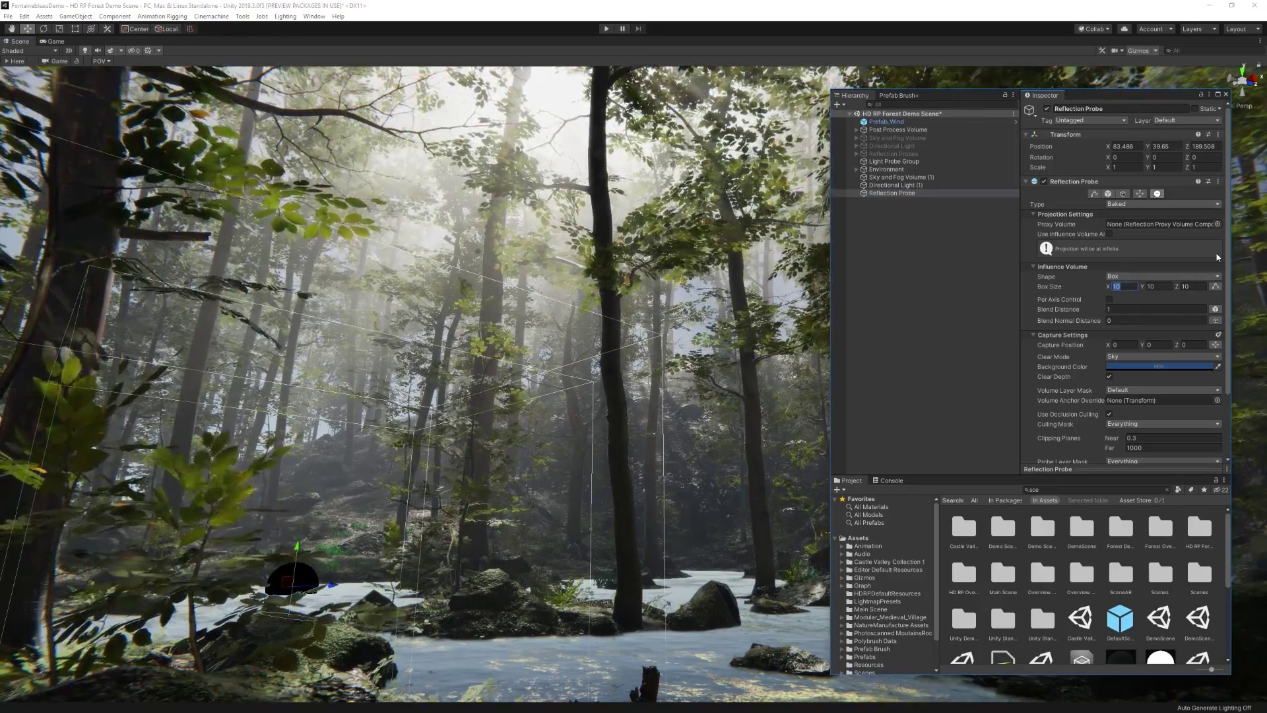
text(30)
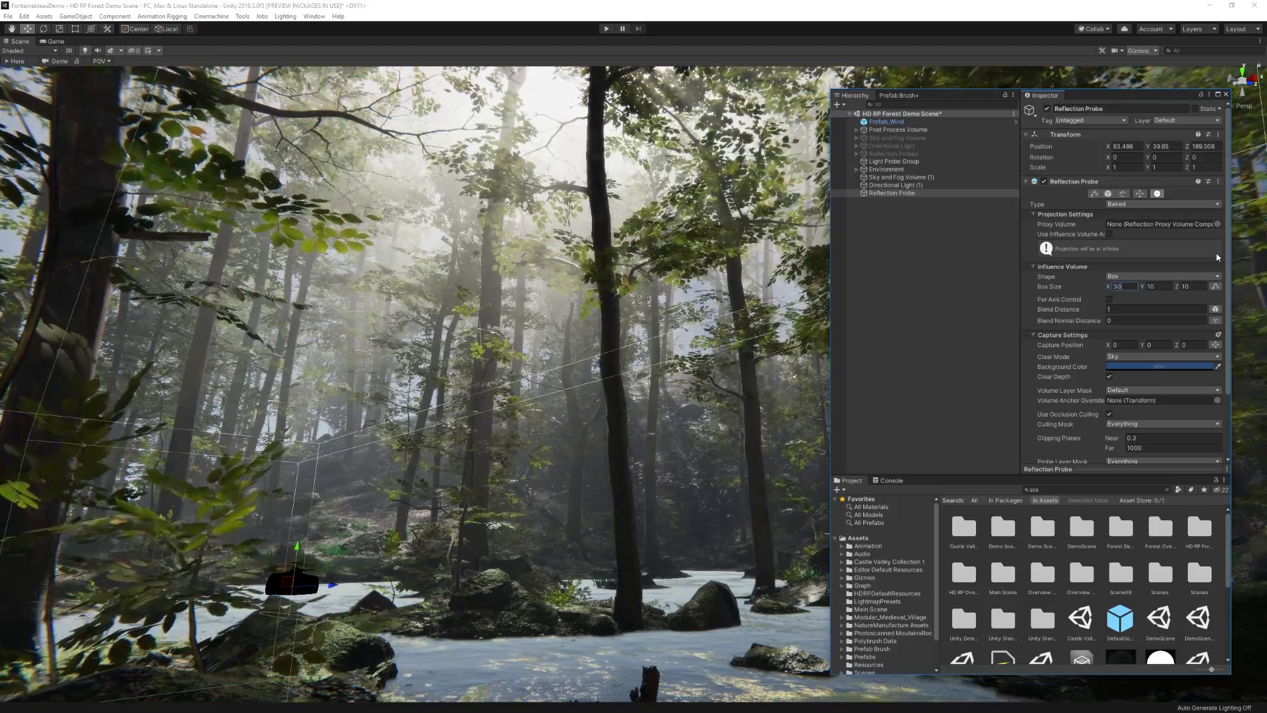
key(Tab)
text(30)
key(Tab)
text(30)
click(1120, 309)
text(2)
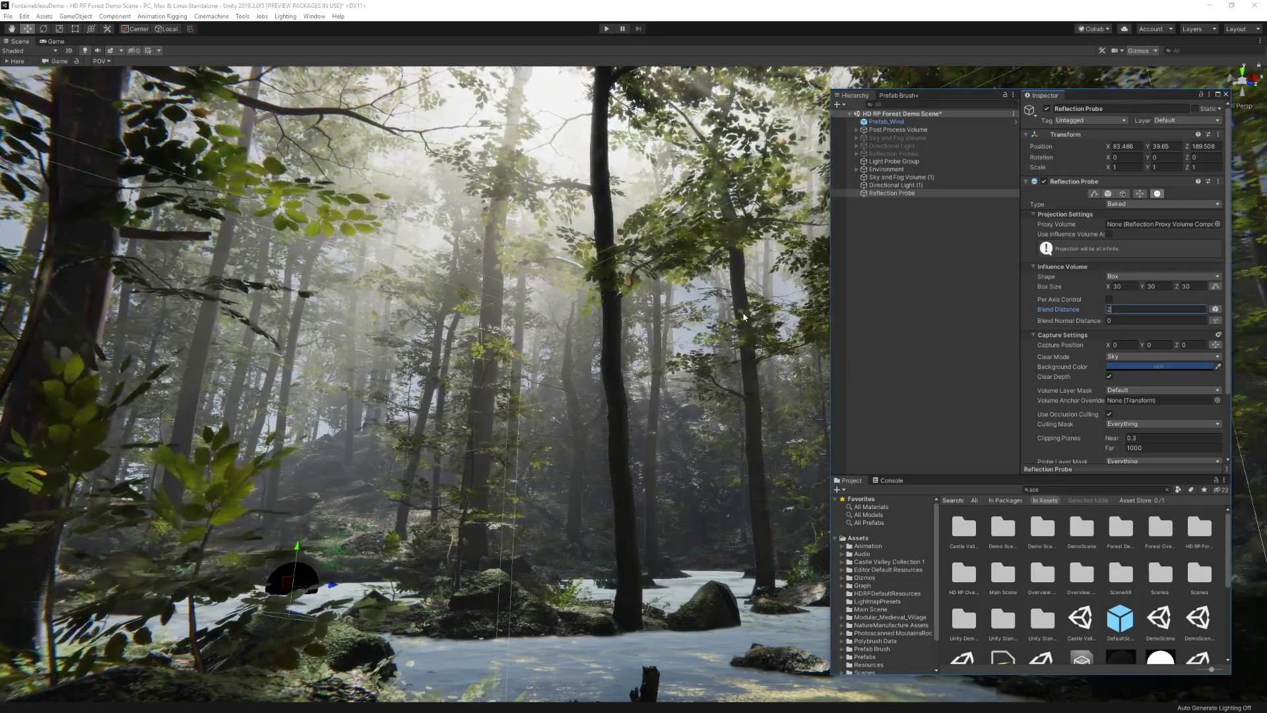
click(1109, 233)
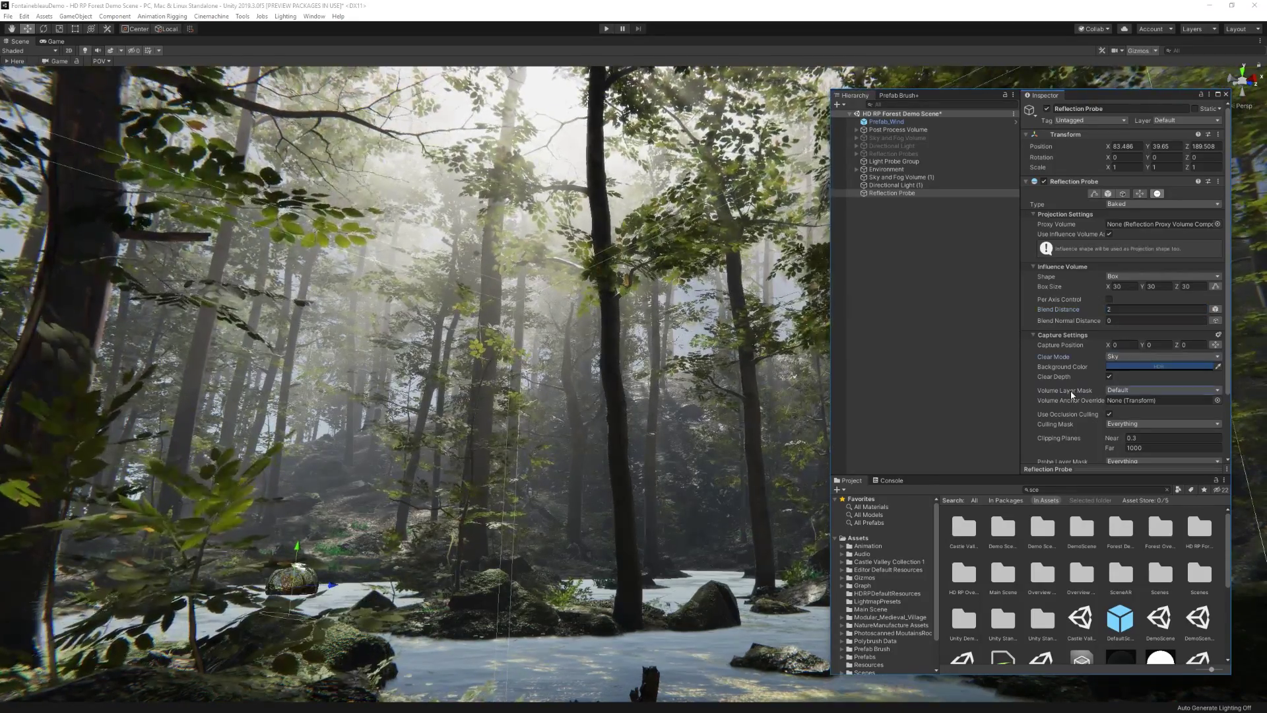
click(1149, 391)
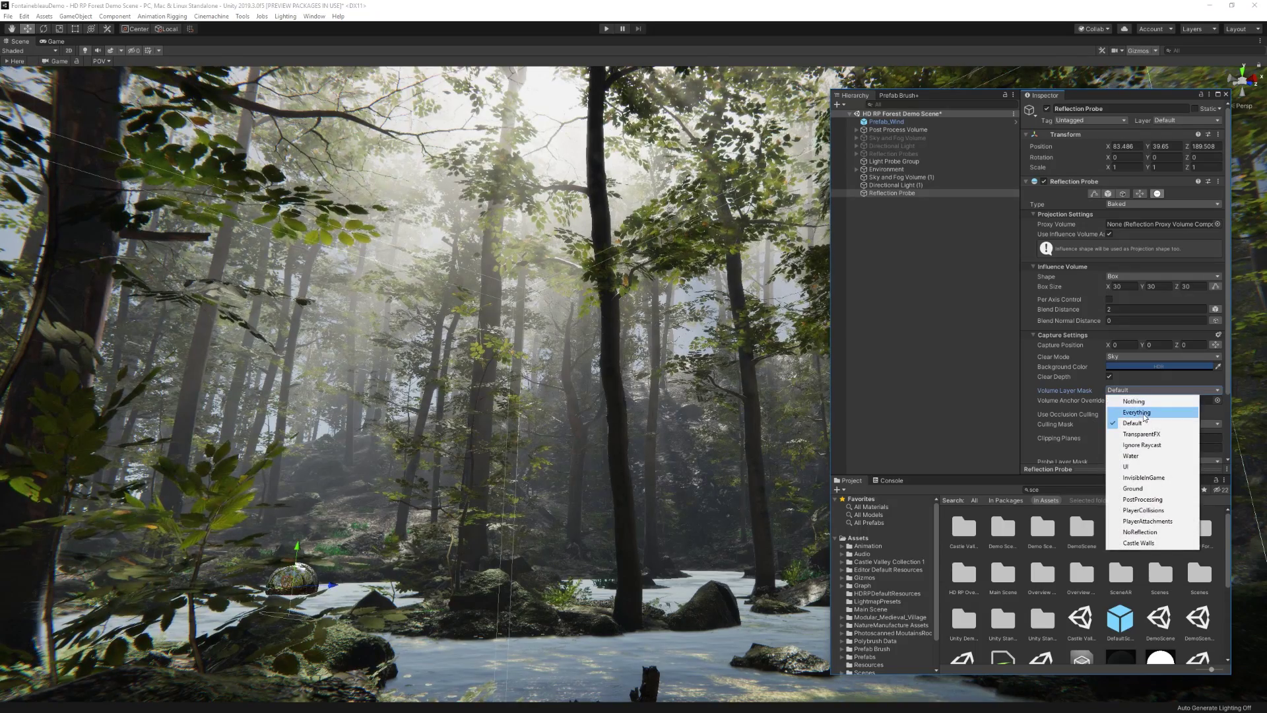
click(1146, 413)
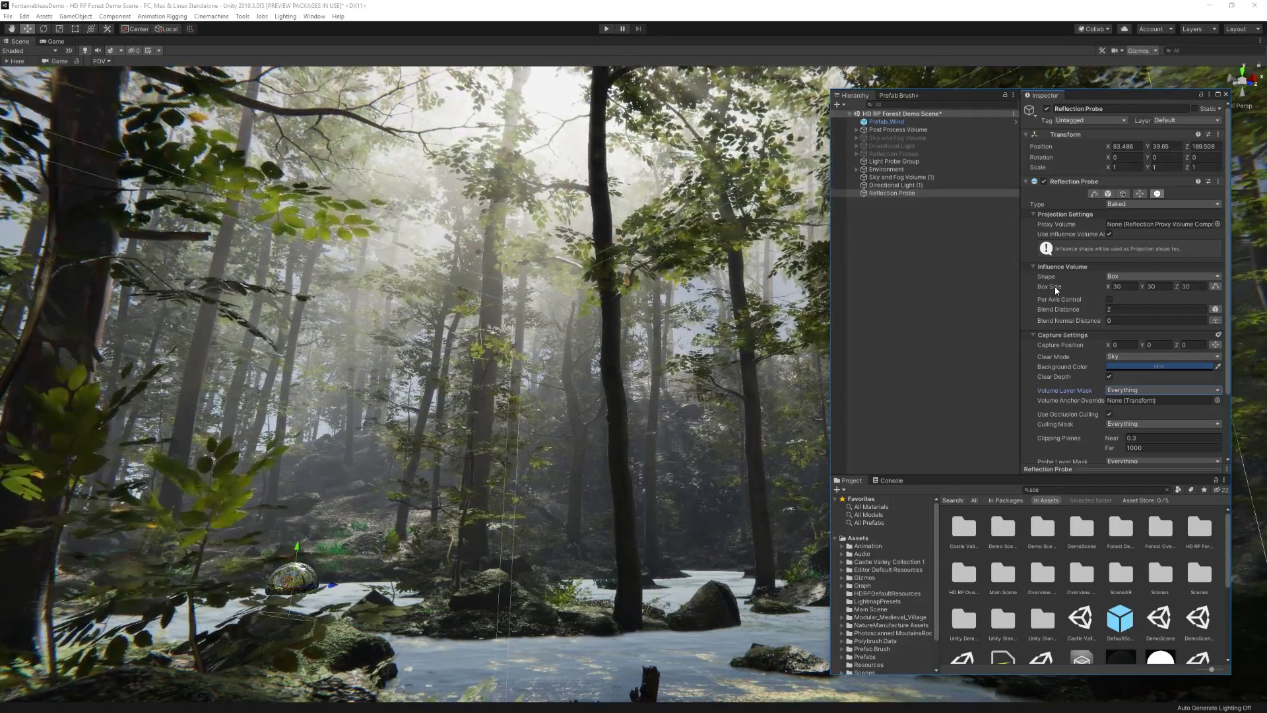
scroll(1089, 343, down, 3)
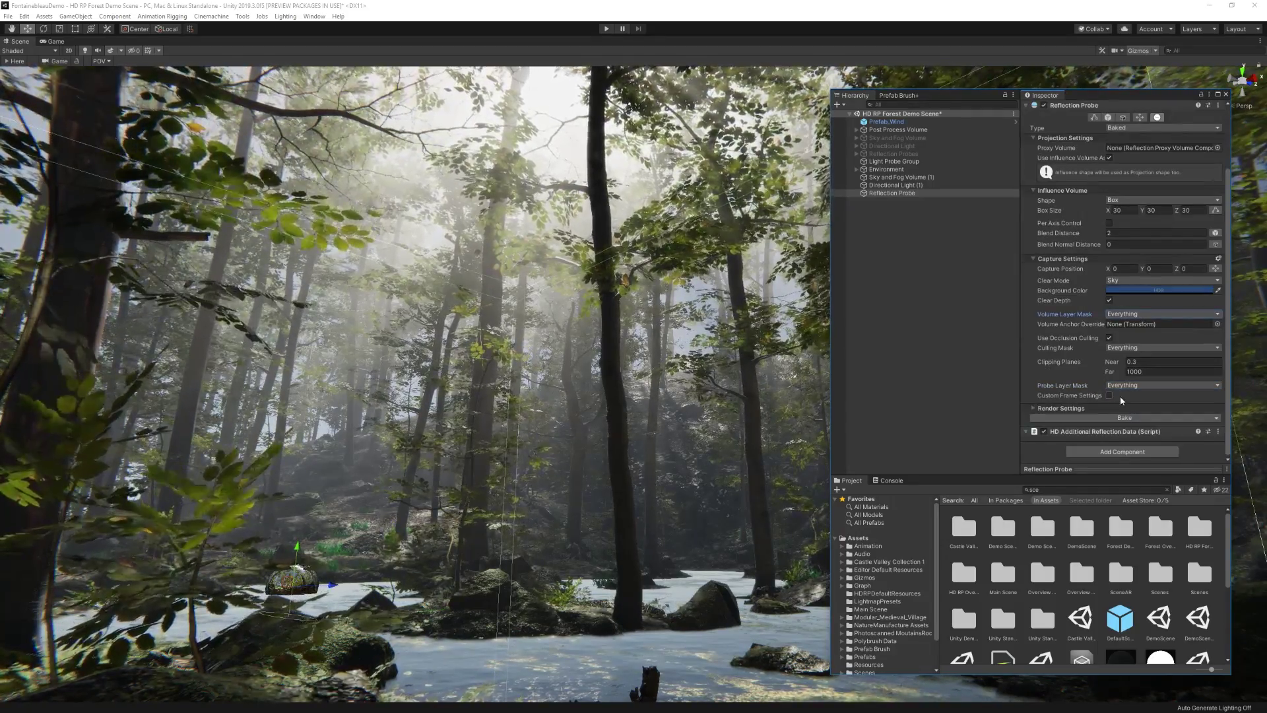
scroll(1120, 398, up, 3)
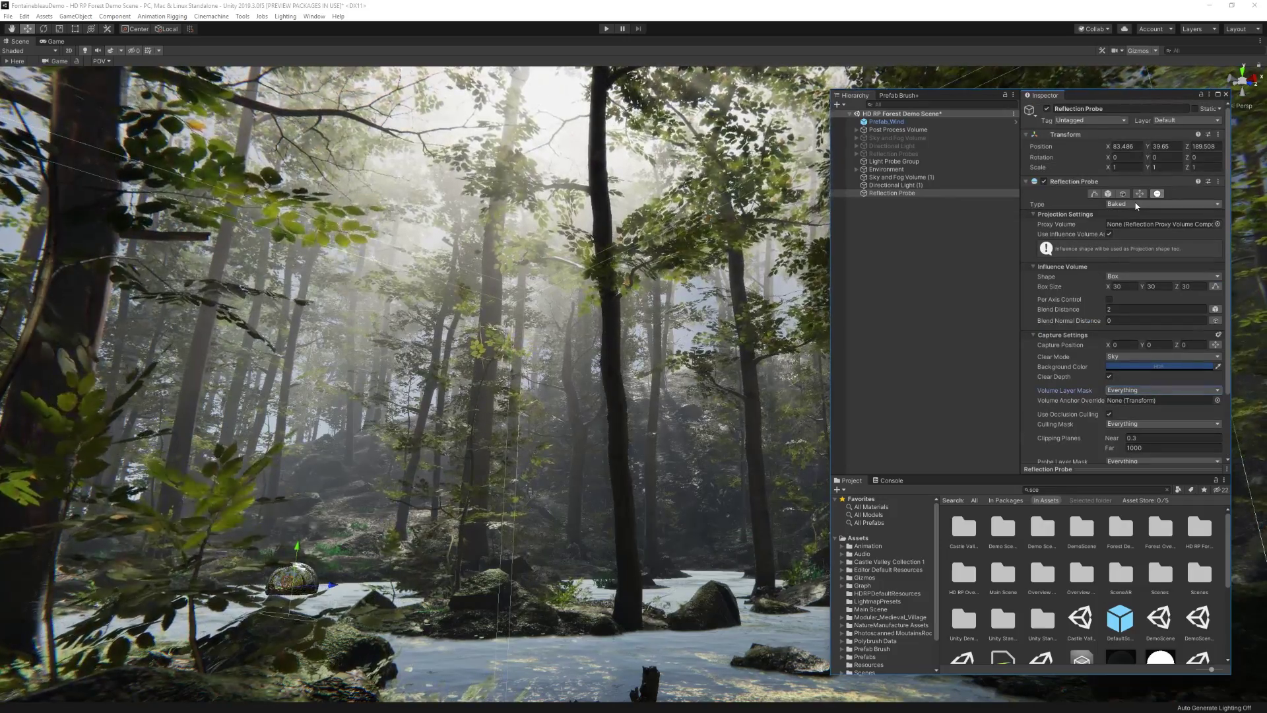
scroll(1086, 317, down, 3)
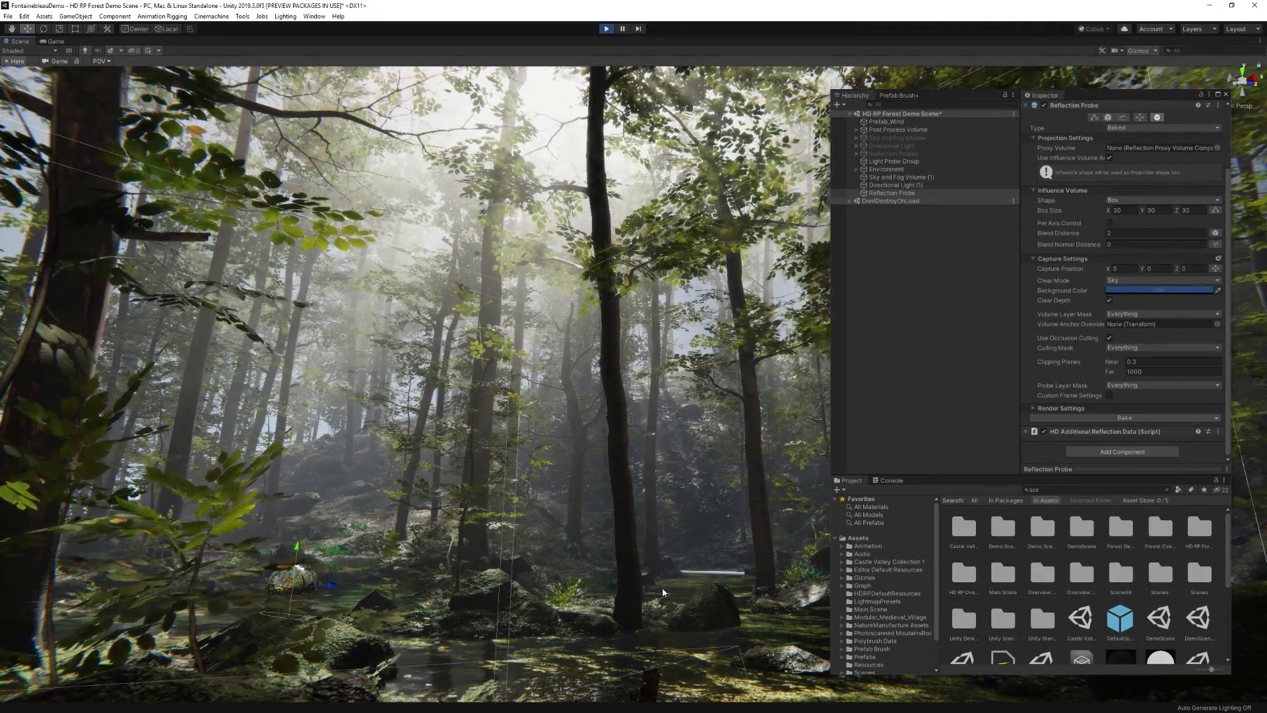
key(ctrl+p)
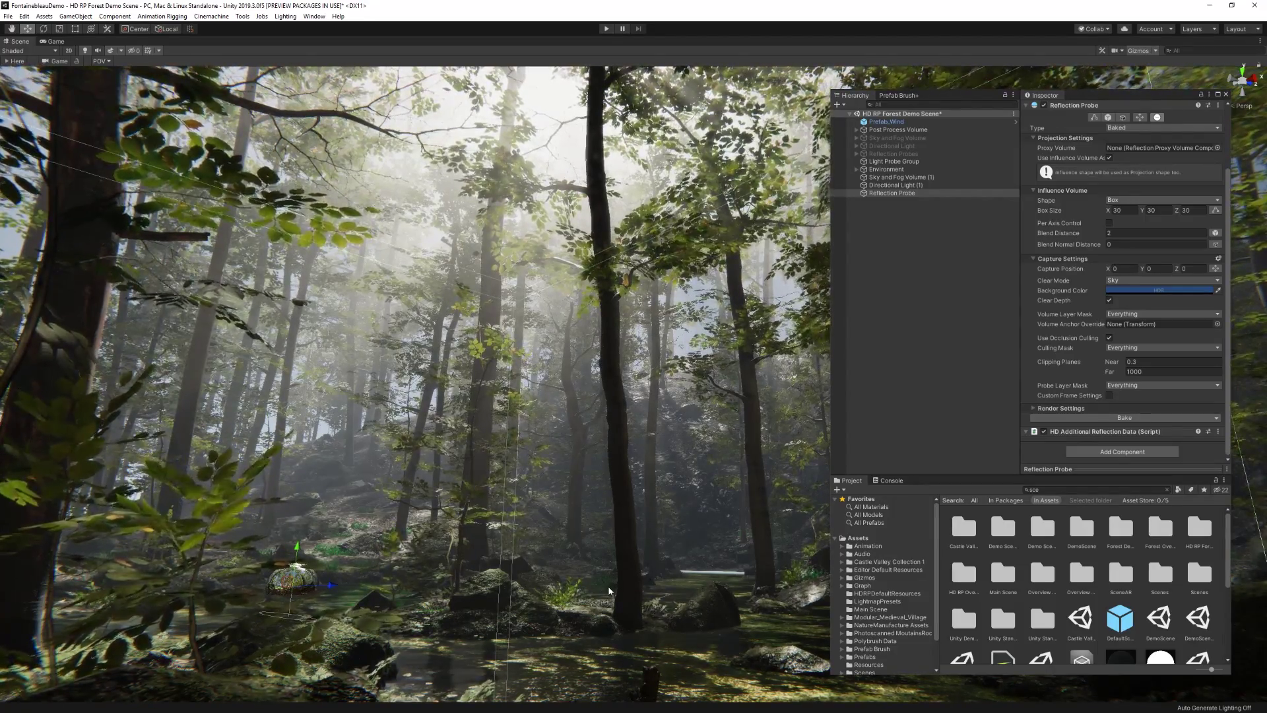
scroll(1048, 113, up, 3)
click(1047, 109)
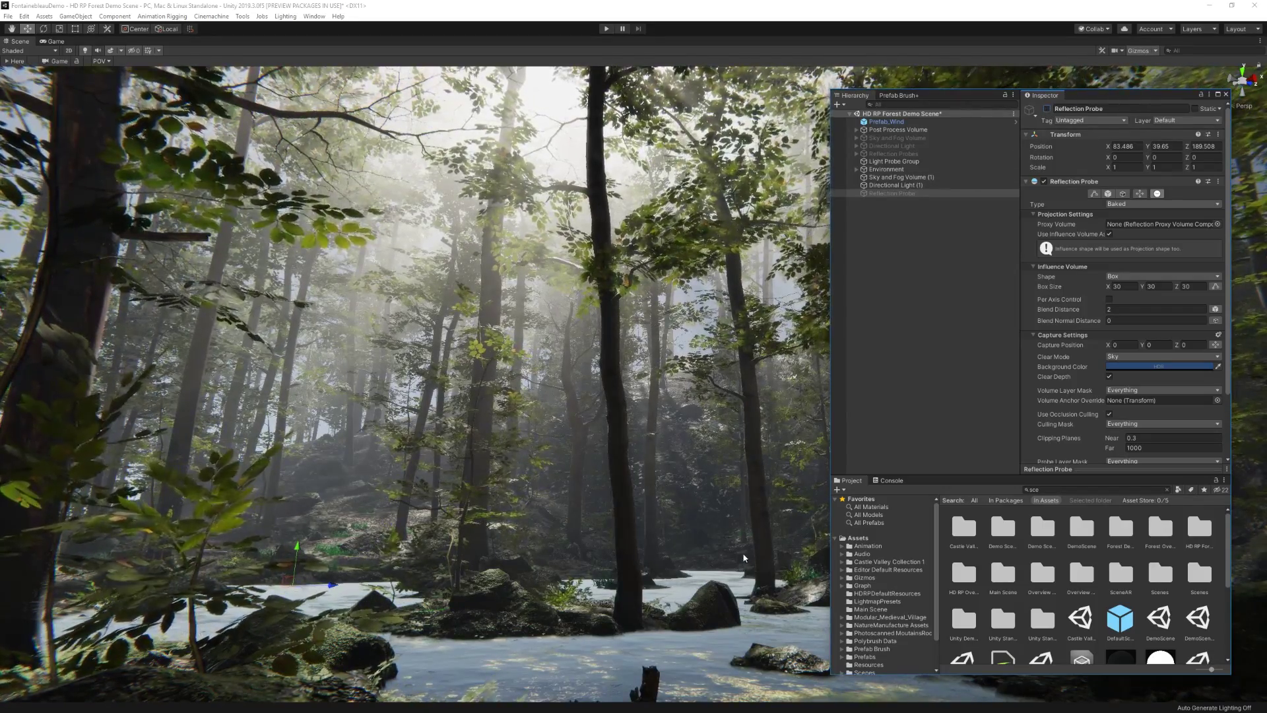
key(ctrl+z)
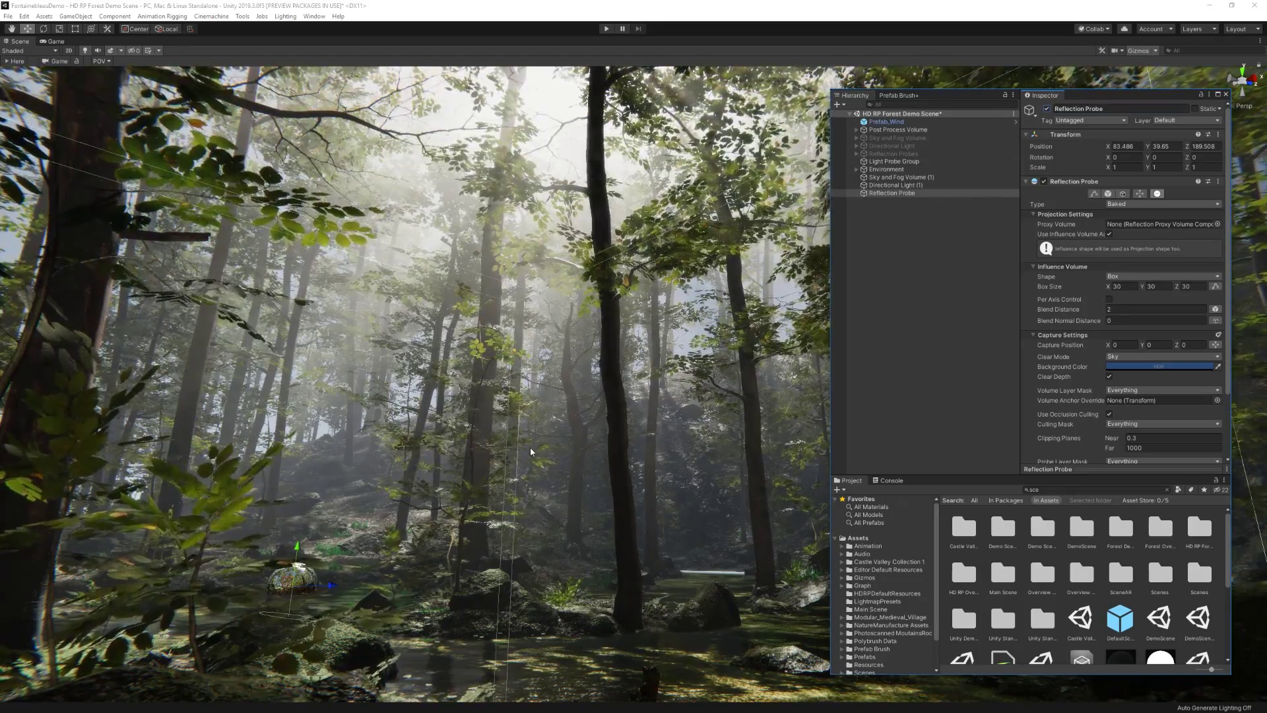
Move the floating panels aside and fly the Scene view to the pond and large trunk
drag(1099, 92, 1096, 706)
right_drag(634, 396, 538, 275)
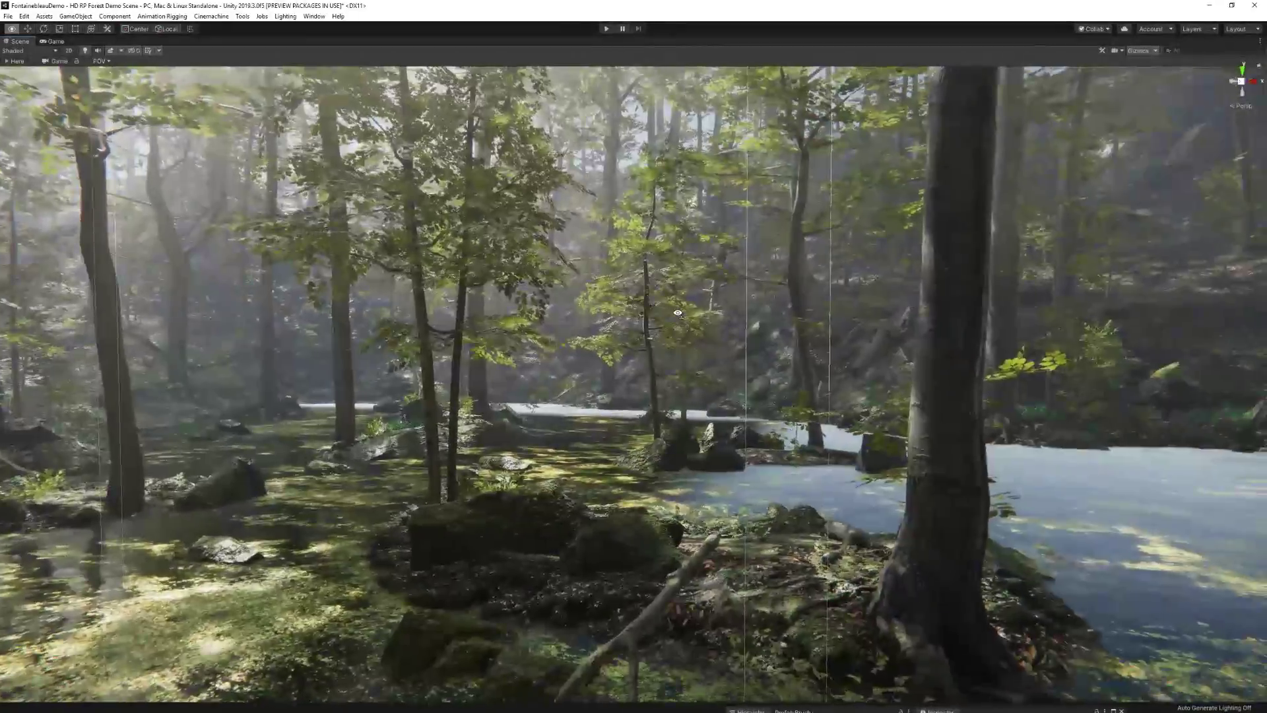
right_drag(678, 312, 707, 348)
right_drag(548, 356, 1044, 299)
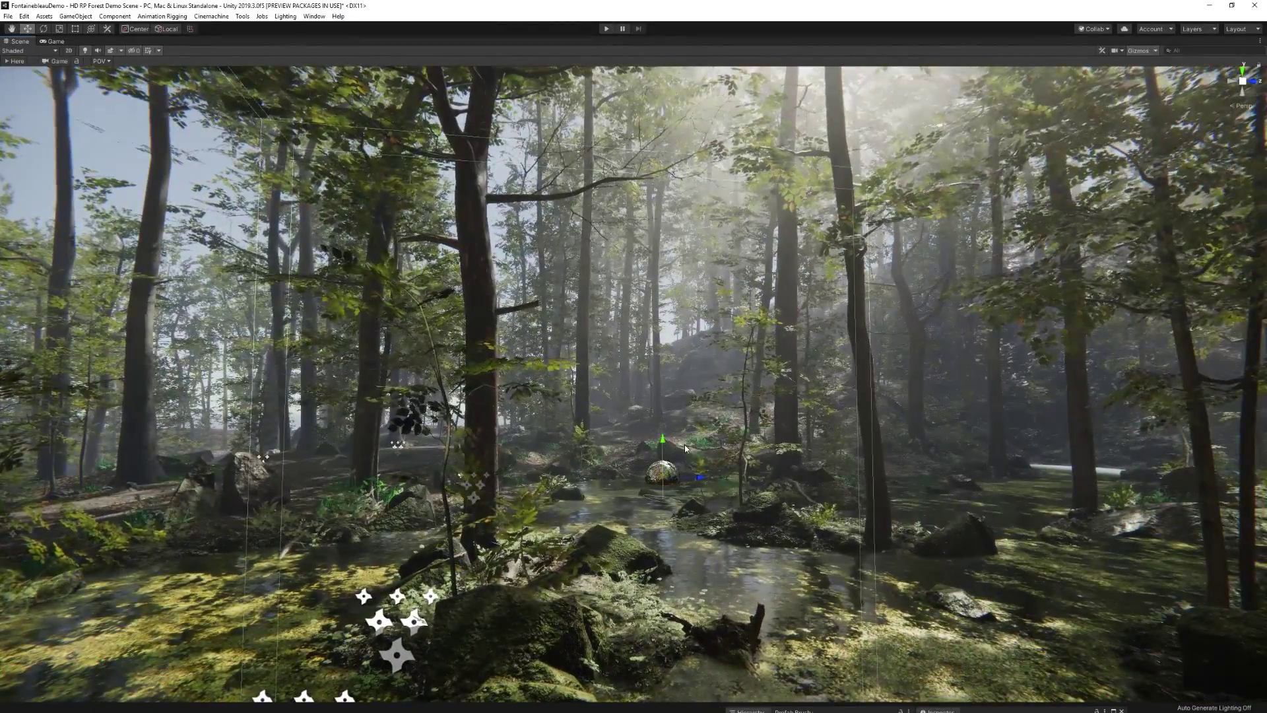
right_drag(572, 357, 924, 515)
Move the fallen log back beside the stump, then frame the stump and trees along the path
click(948, 524)
drag(948, 525, 441, 463)
right_drag(441, 460, 384, 364)
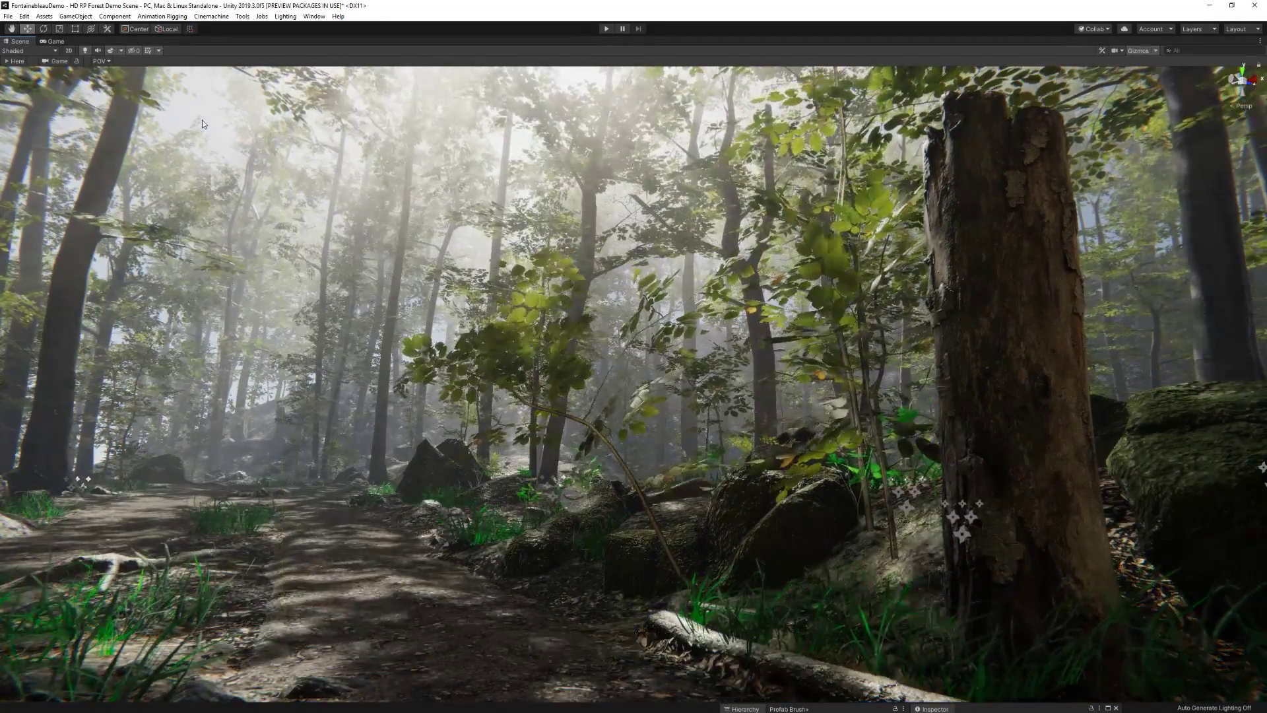
click(687, 511)
right_drag(688, 506, 664, 495)
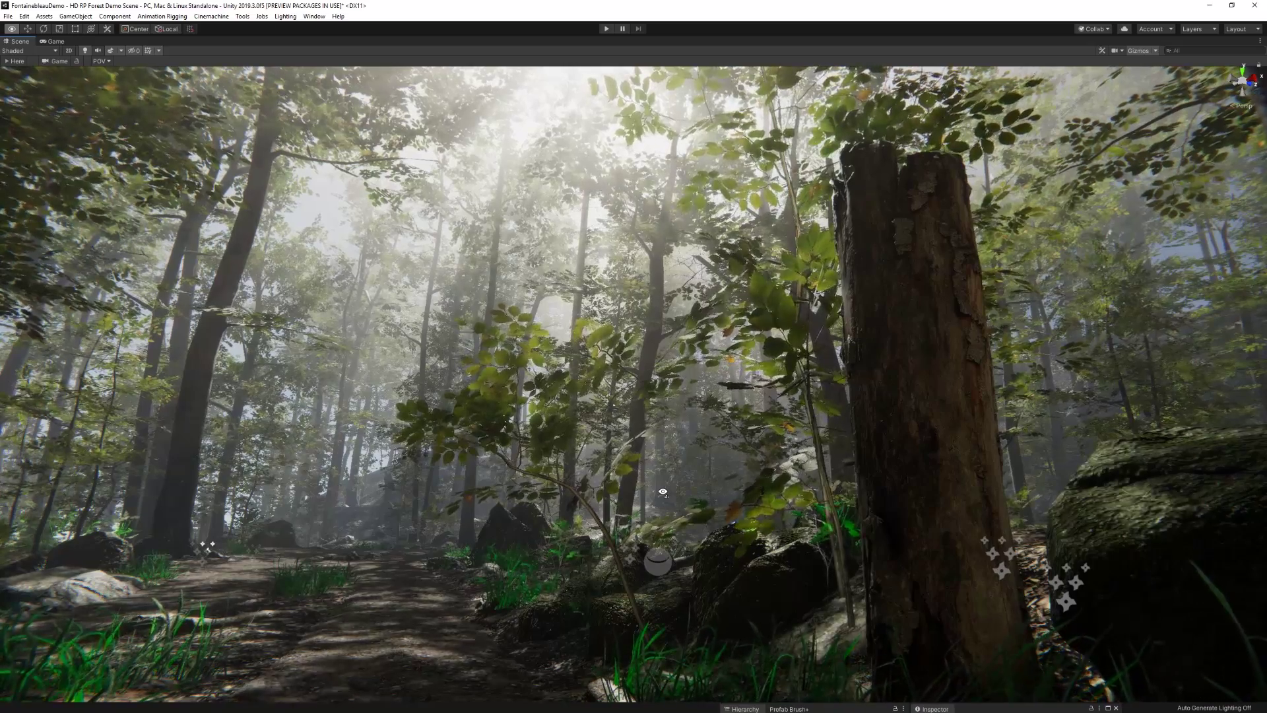